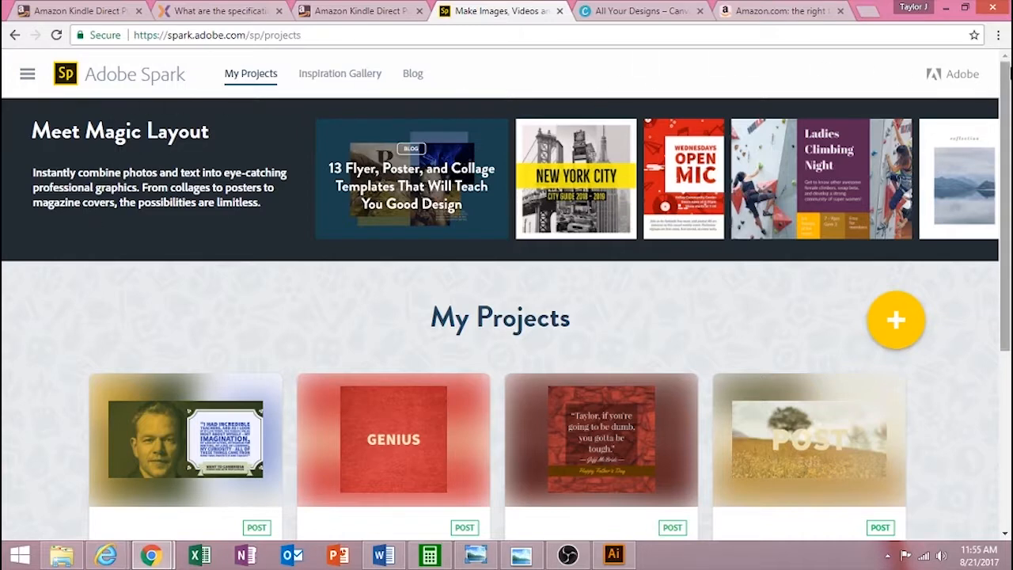
Create a new Post project from scratch instead of using a template.
{"action": "mouse_move", "coordinate": [827, 479]}
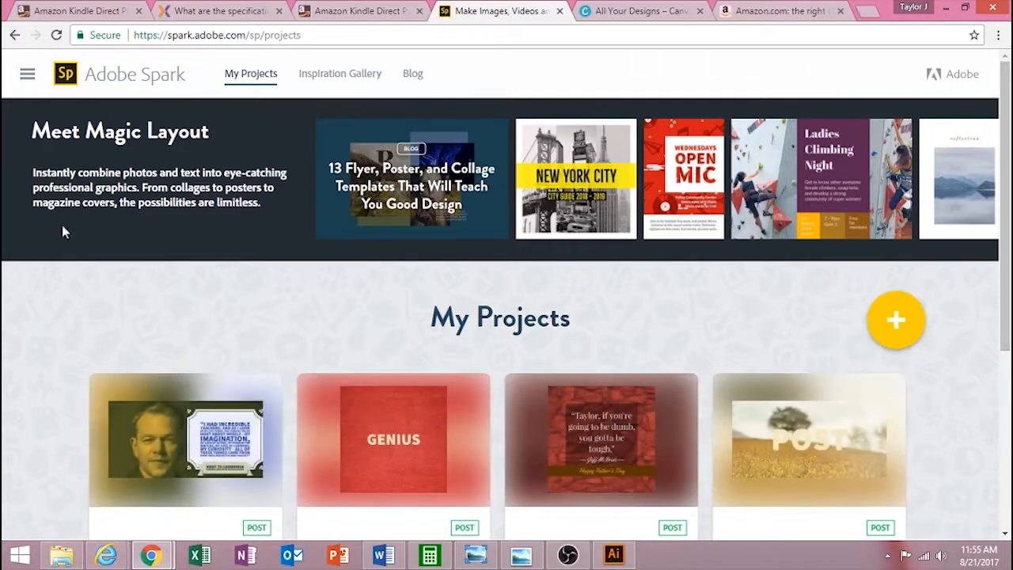
{"action": "left_click", "coordinate": [894, 321]}
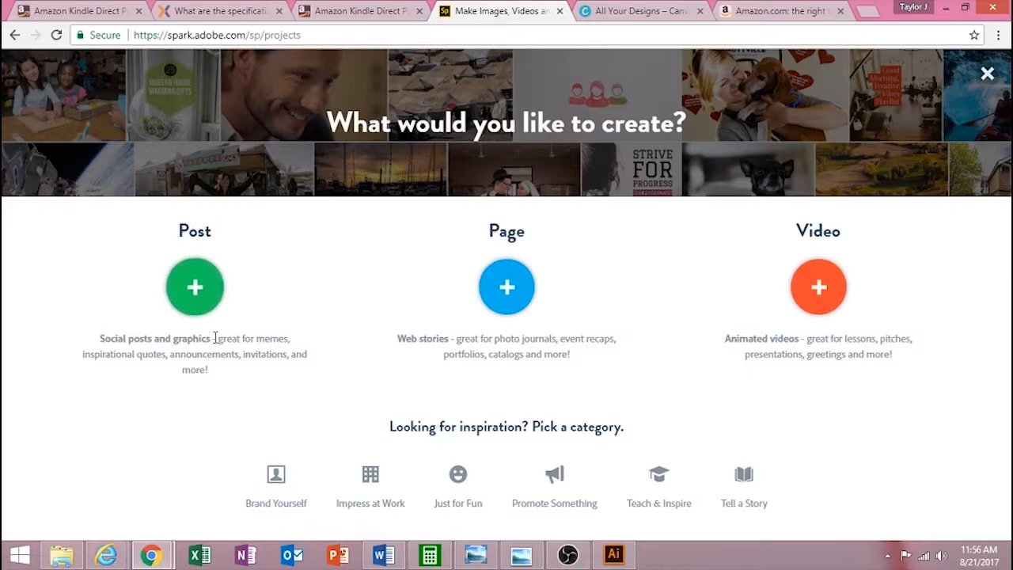
{"action": "left_click_drag", "start_coordinate": [113, 354], "coordinate": [215, 369]}
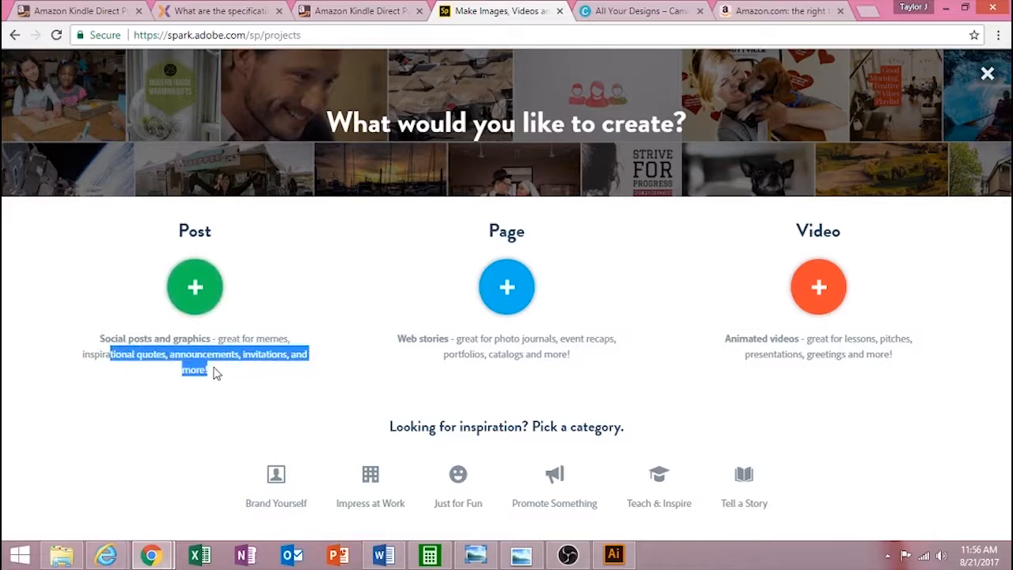
{"action": "left_click", "coordinate": [235, 335]}
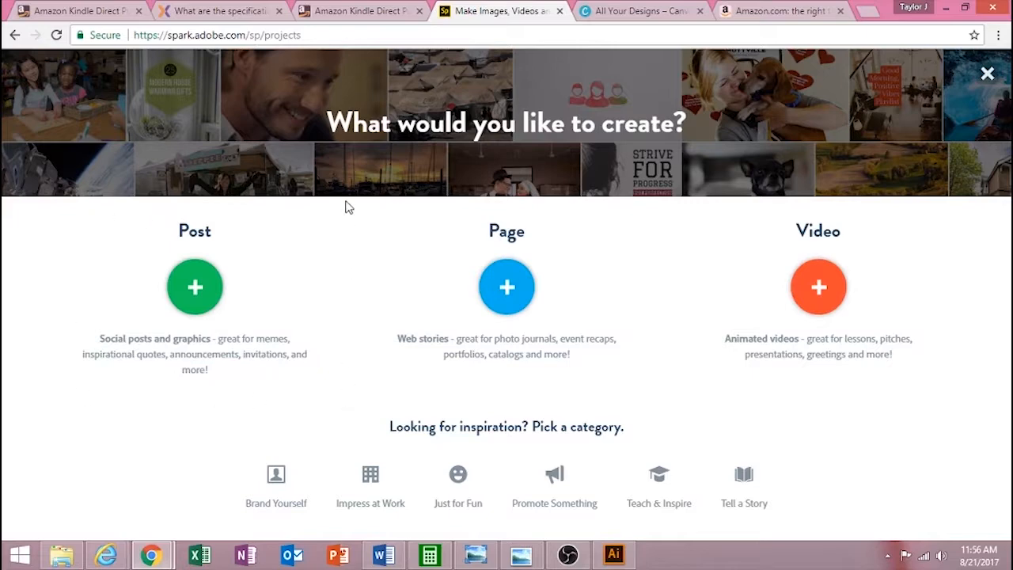
{"action": "left_click", "coordinate": [195, 286]}
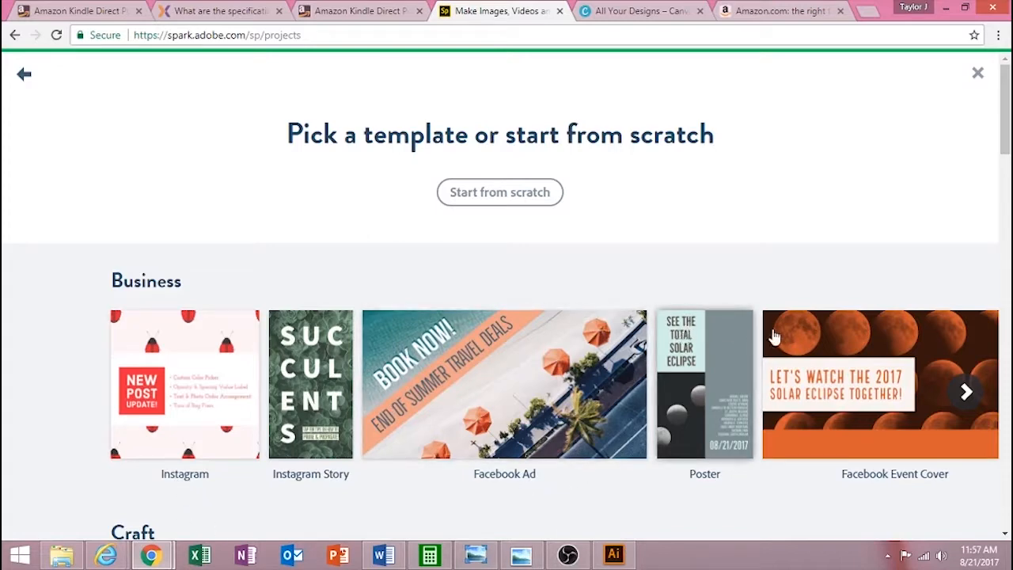
{"action": "left_click", "coordinate": [542, 201]}
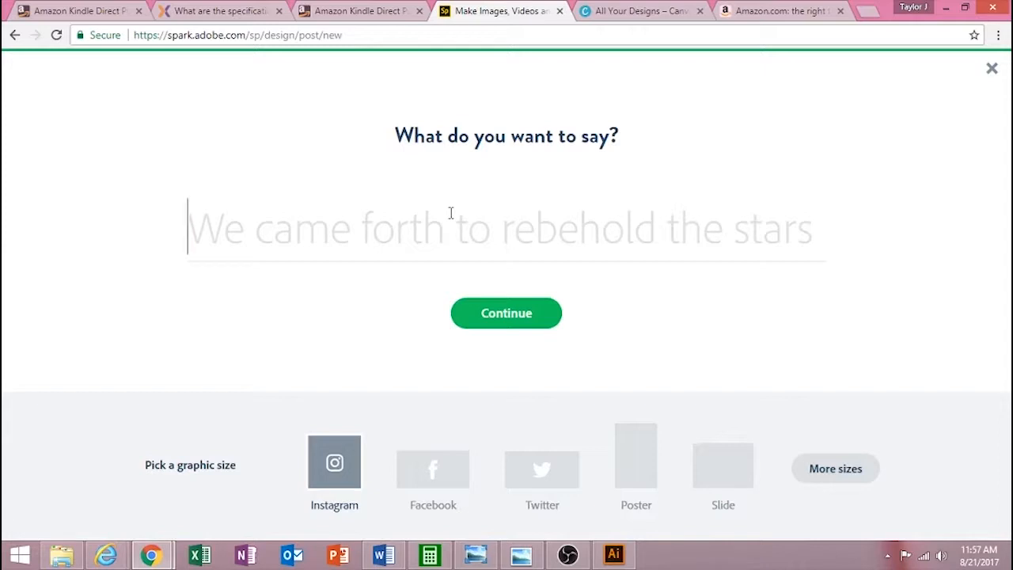
Enter the text "Personal Defense and The Right To Bear Arms" and generate the graphic in the Poster size.
{"action": "type", "text": "Personal D"}
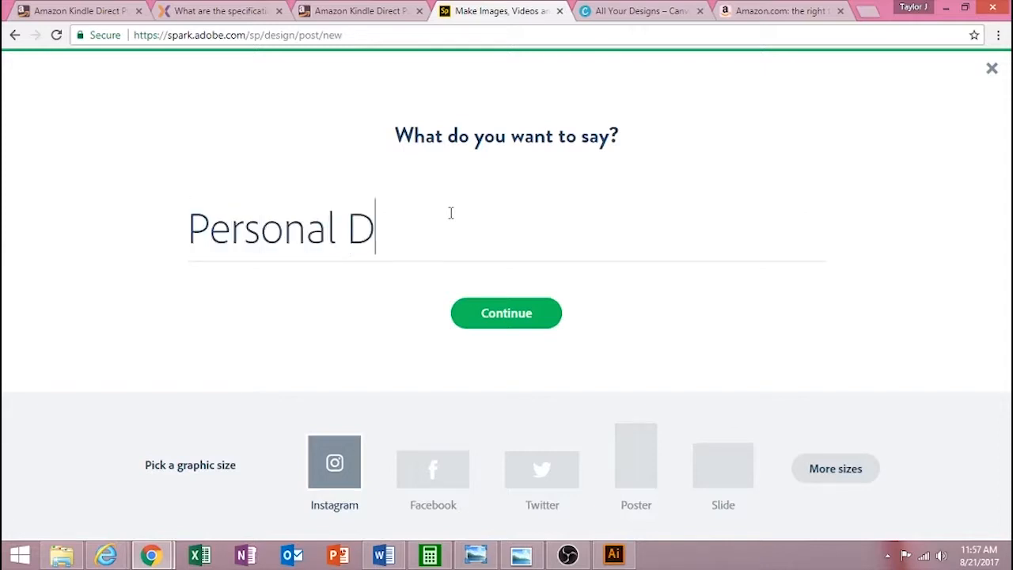
{"action": "type", "text": "efense and "}
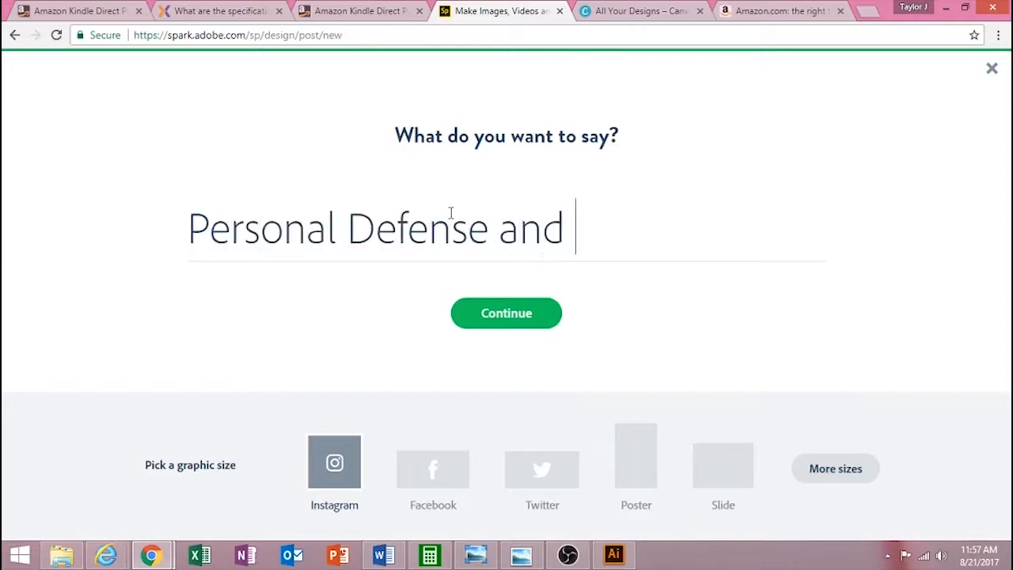
{"action": "type", "text": "The Right To B"}
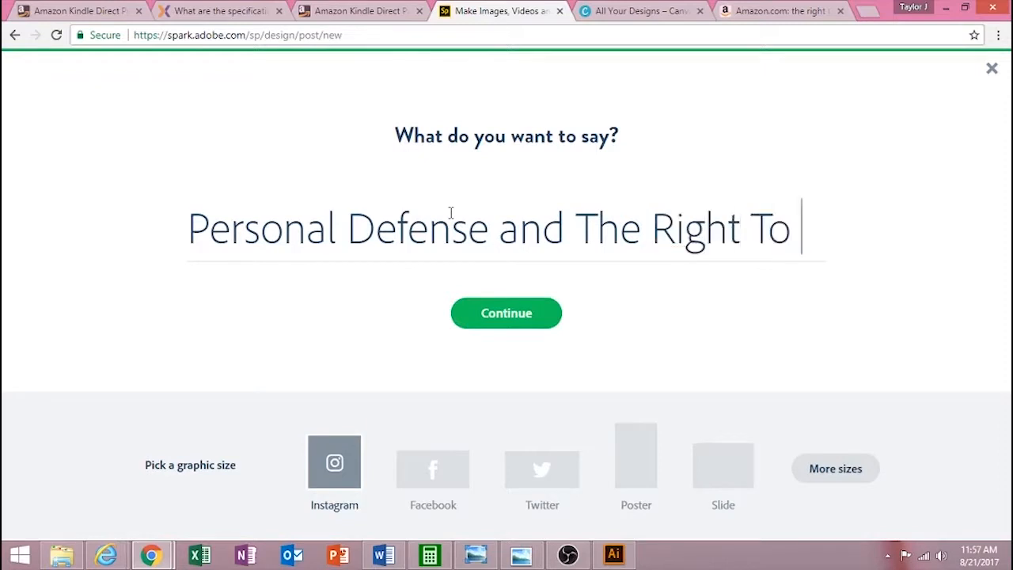
{"action": "type", "text": "ear Arms"}
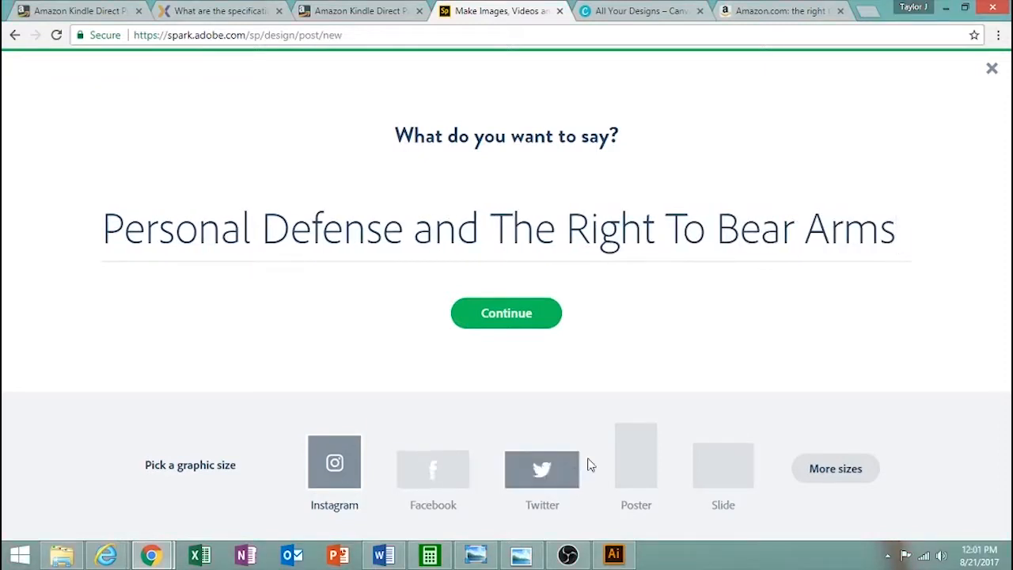
{"action": "left_click", "coordinate": [634, 462]}
{"action": "left_click", "coordinate": [496, 320]}
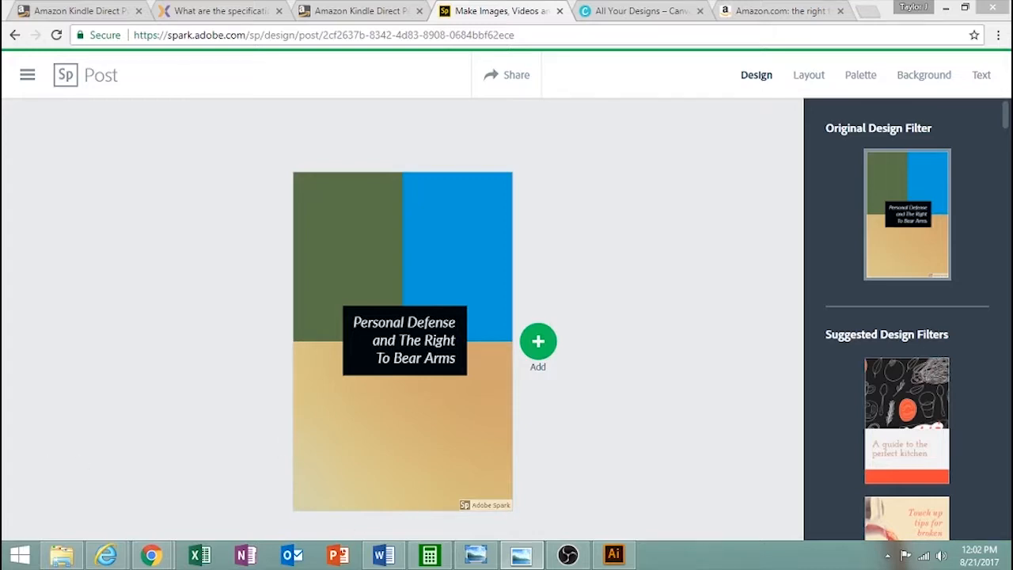
Switch to Calculator, divide 2560 by 1655, and return to the poster design.
{"action": "left_click", "coordinate": [430, 555]}
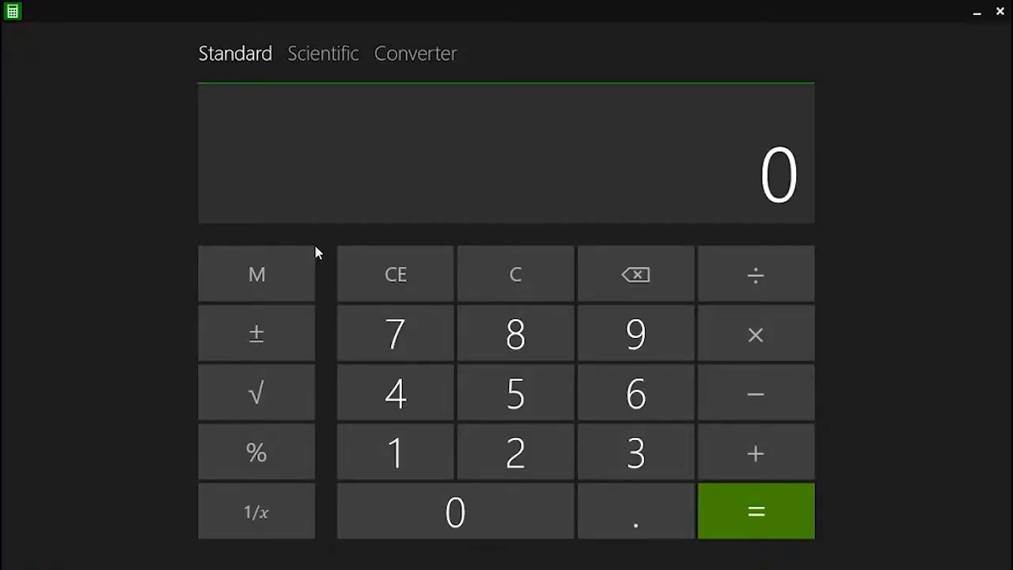
{"action": "left_click", "coordinate": [497, 452]}
{"action": "left_click", "coordinate": [538, 400]}
{"action": "left_click", "coordinate": [620, 385]}
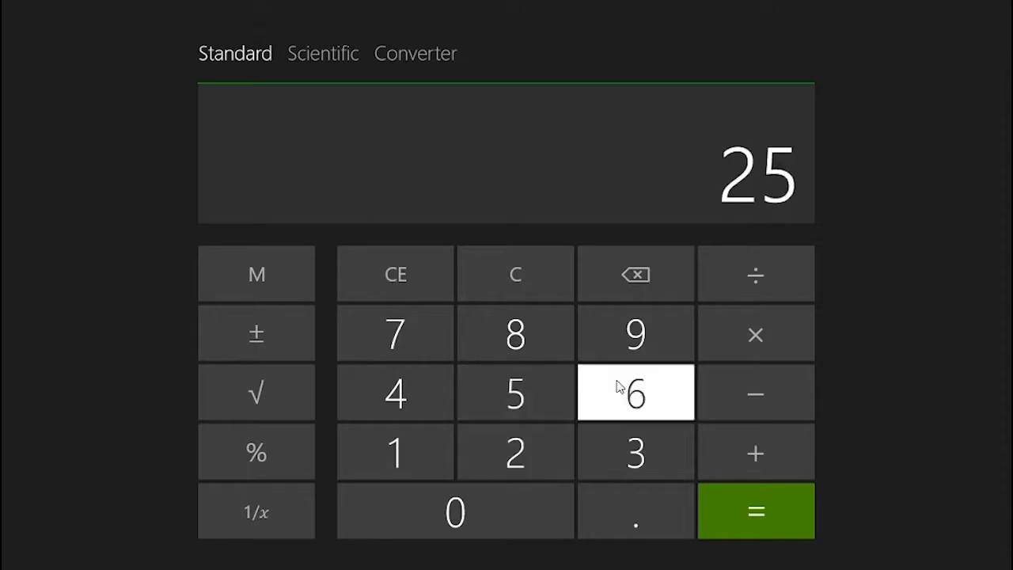
{"action": "left_click", "coordinate": [531, 506]}
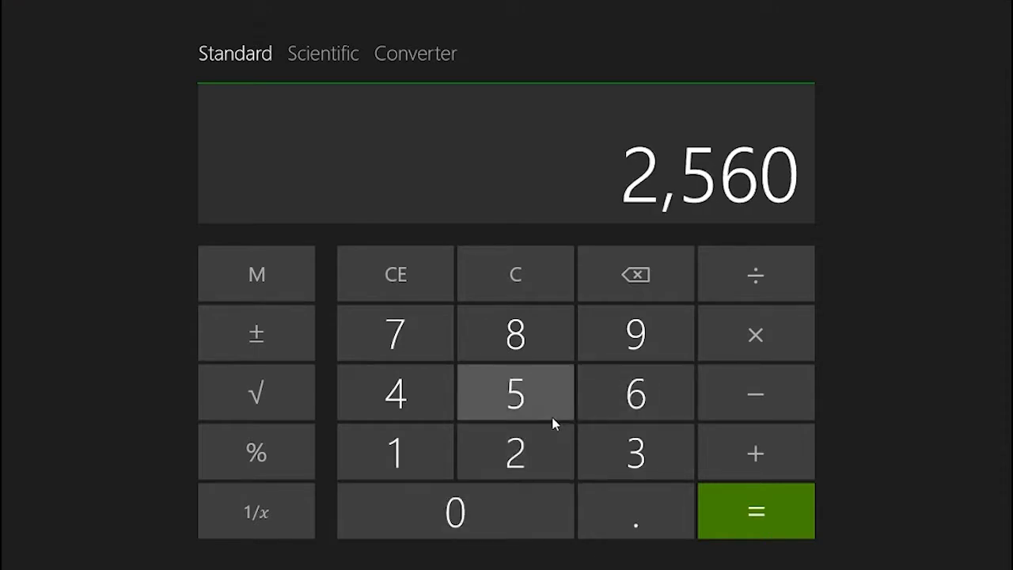
{"action": "left_click", "coordinate": [740, 276]}
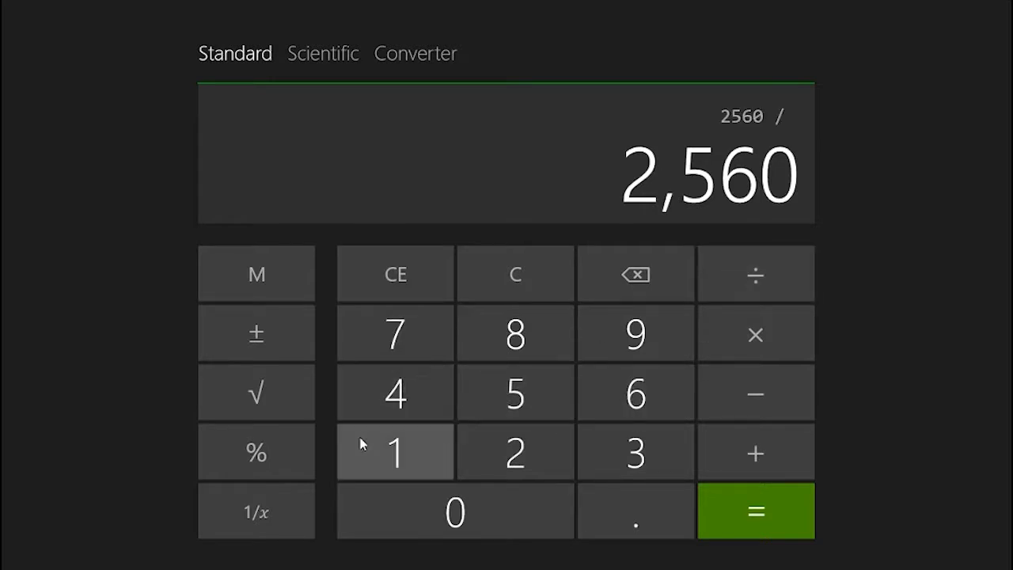
{"action": "left_click", "coordinate": [386, 444]}
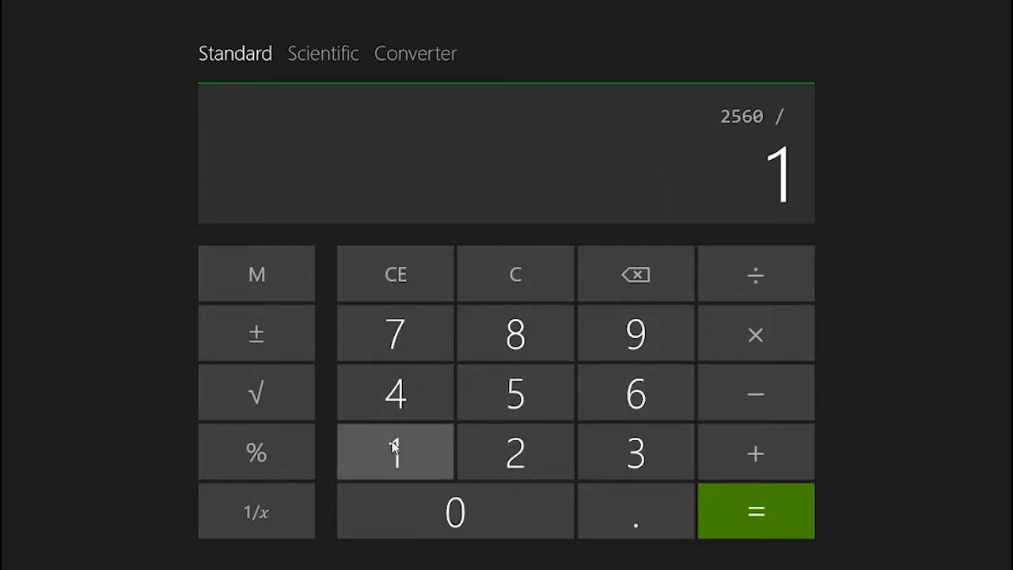
{"action": "left_click", "coordinate": [656, 389]}
{"action": "left_click", "coordinate": [554, 391]}
{"action": "left_click", "coordinate": [550, 391]}
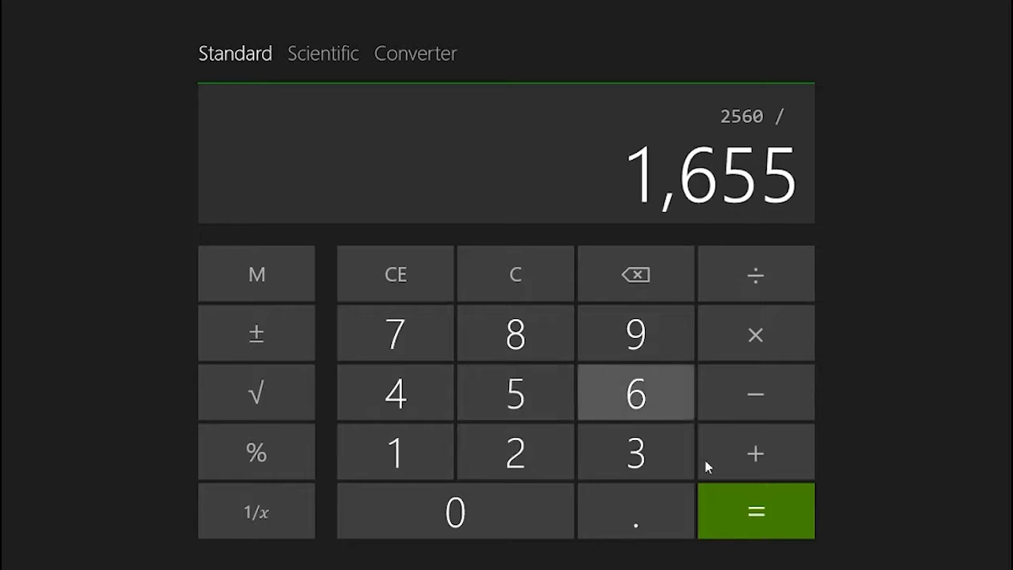
{"action": "left_click", "coordinate": [749, 519]}
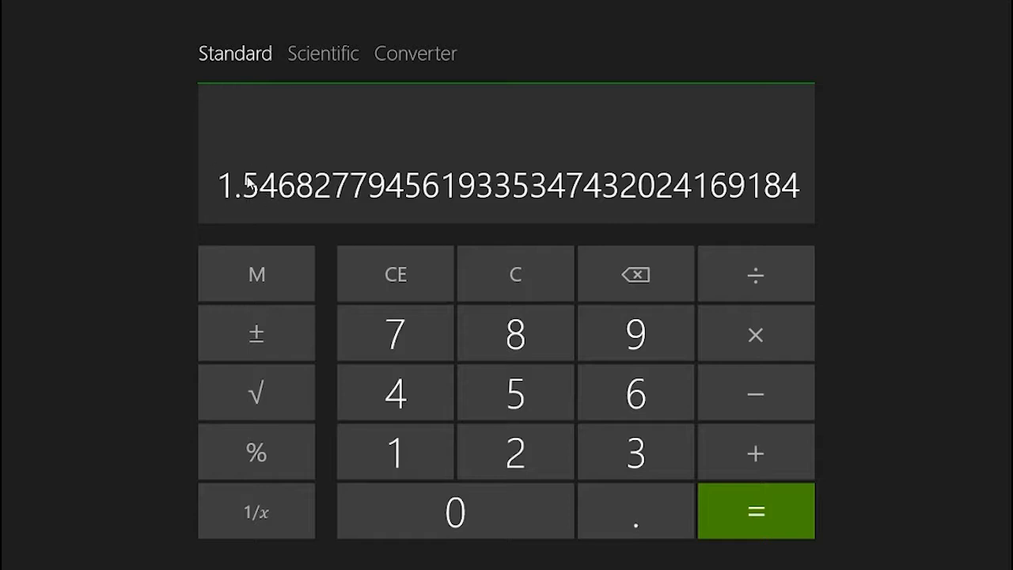
{"action": "mouse_move", "coordinate": [1000, 10]}
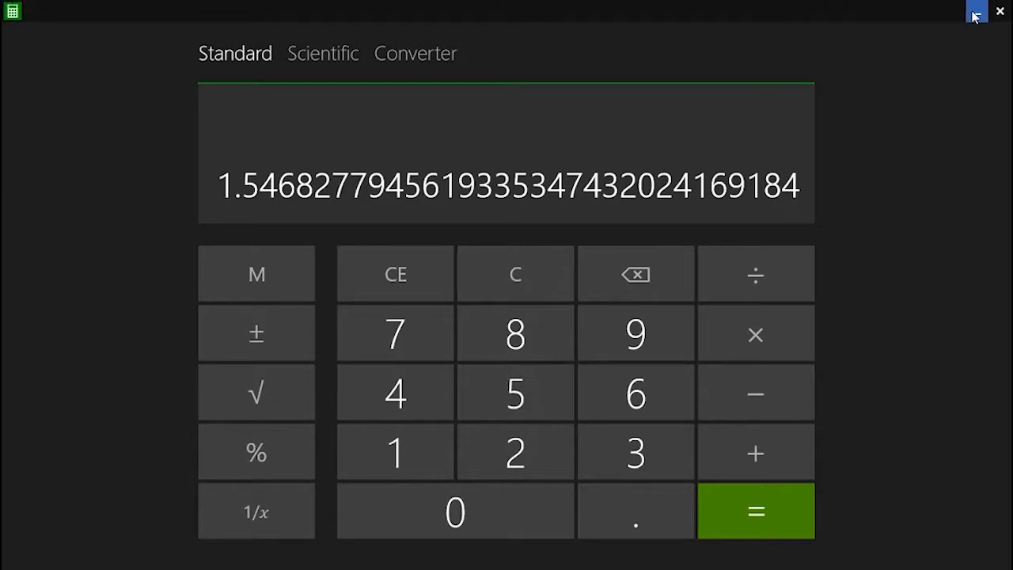
{"action": "left_click", "coordinate": [976, 14]}
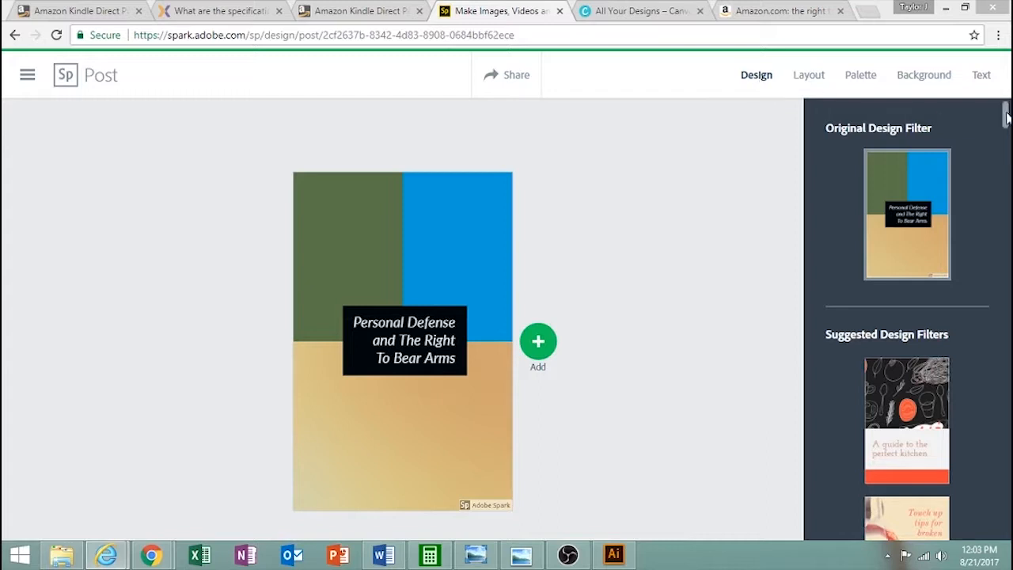
Try the "A guide to the perfect kitchen" and "You are beautiful inside & out!" design filters on the poster.
{"action": "scroll", "coordinate": [1007, 118], "scroll_direction": "down", "scroll_amount": 10}
{"action": "scroll", "coordinate": [1007, 117], "scroll_direction": "up", "scroll_amount": 10}
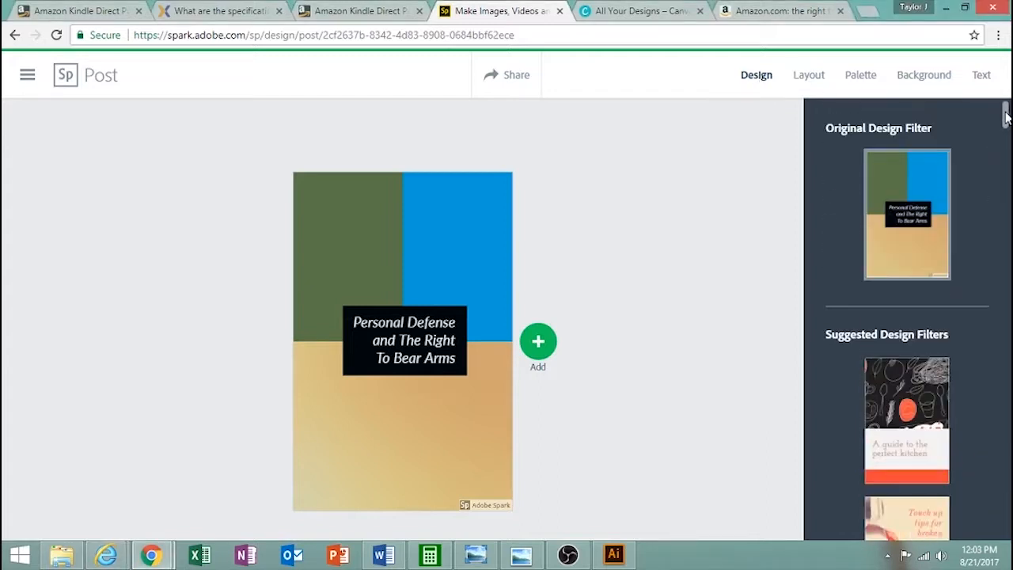
{"action": "left_click_drag", "start_coordinate": [1007, 117], "coordinate": [1007, 125]}
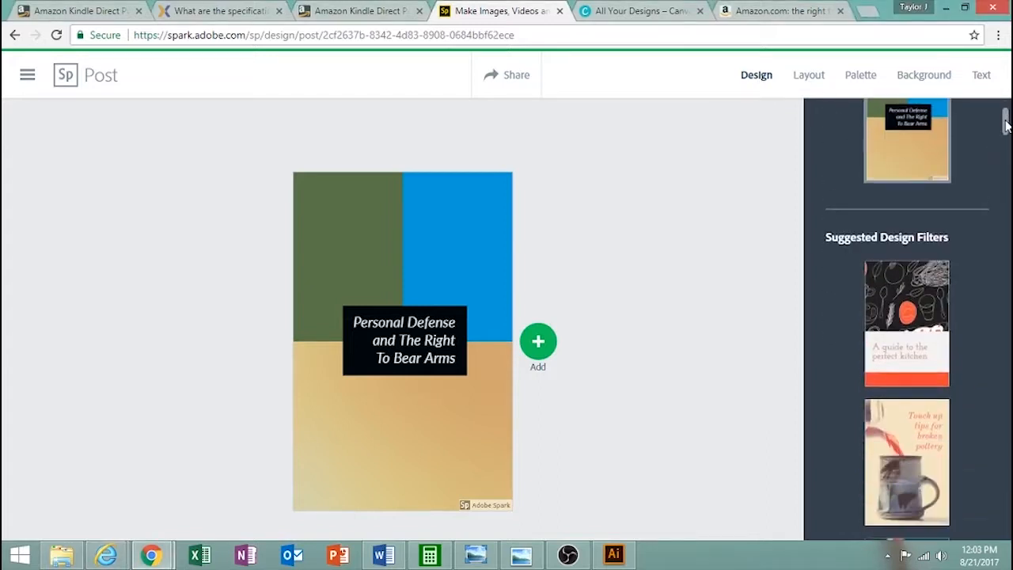
{"action": "left_click", "coordinate": [948, 309]}
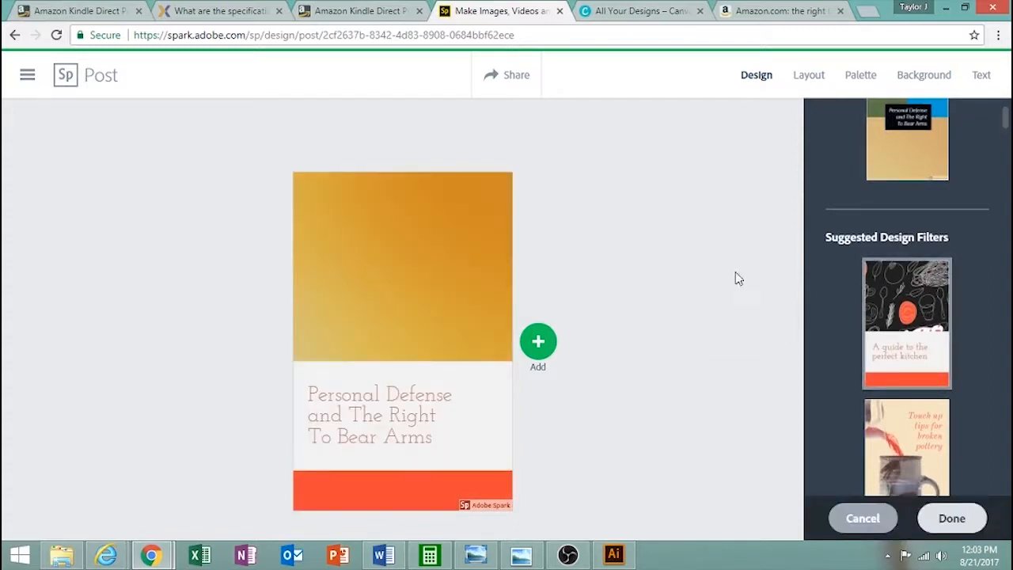
{"action": "scroll", "coordinate": [949, 310], "scroll_direction": "down", "scroll_amount": 1}
{"action": "scroll", "coordinate": [948, 310], "scroll_direction": "down", "scroll_amount": 2}
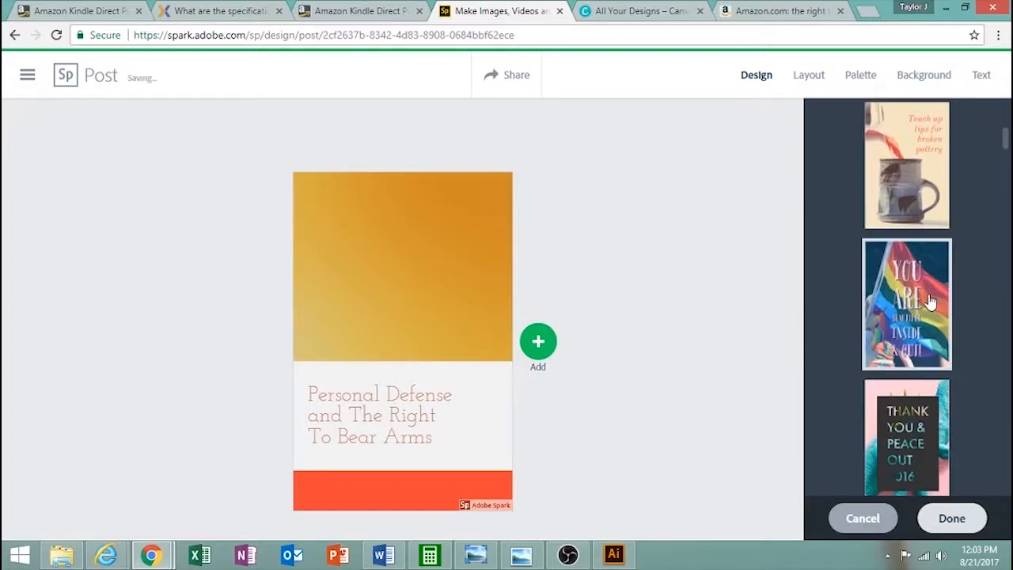
{"action": "left_click", "coordinate": [931, 301]}
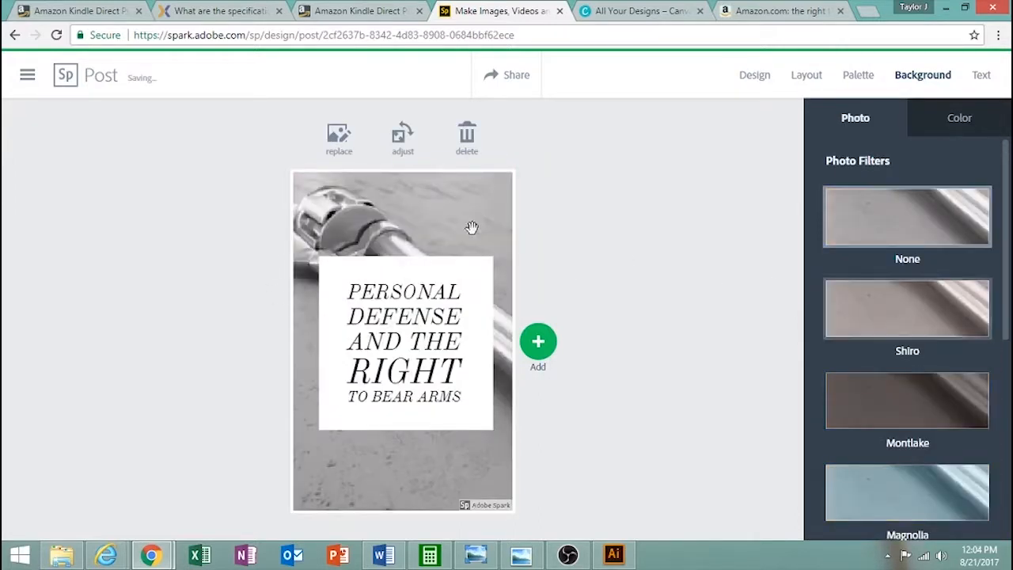
Look through the background's photo filters and try the "Touch up tips for broken pottery" and "Thank you & peace out" design filters.
{"action": "scroll", "coordinate": [879, 237], "scroll_direction": "down", "scroll_amount": 5}
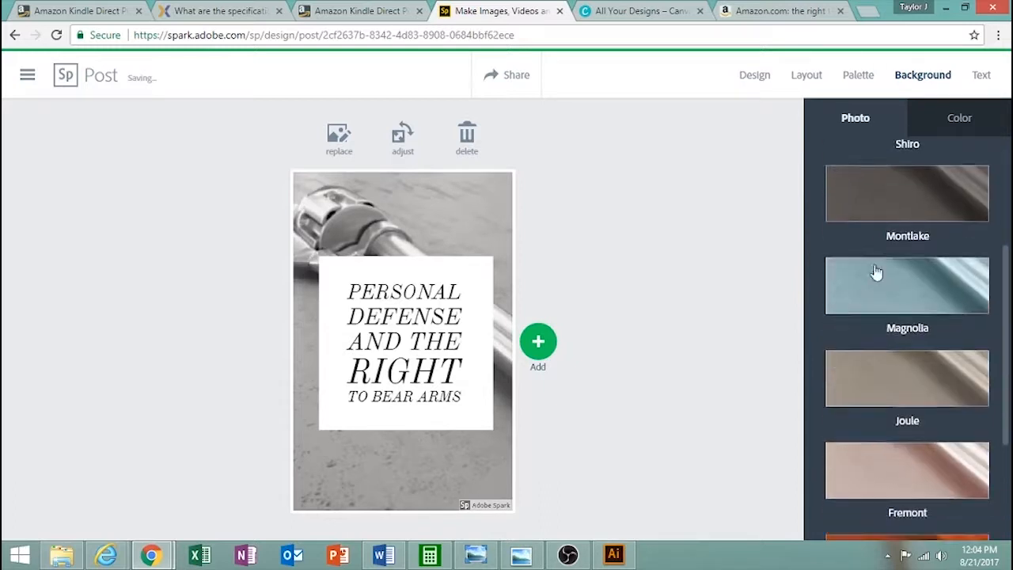
{"action": "scroll", "coordinate": [869, 275], "scroll_direction": "up", "scroll_amount": 5}
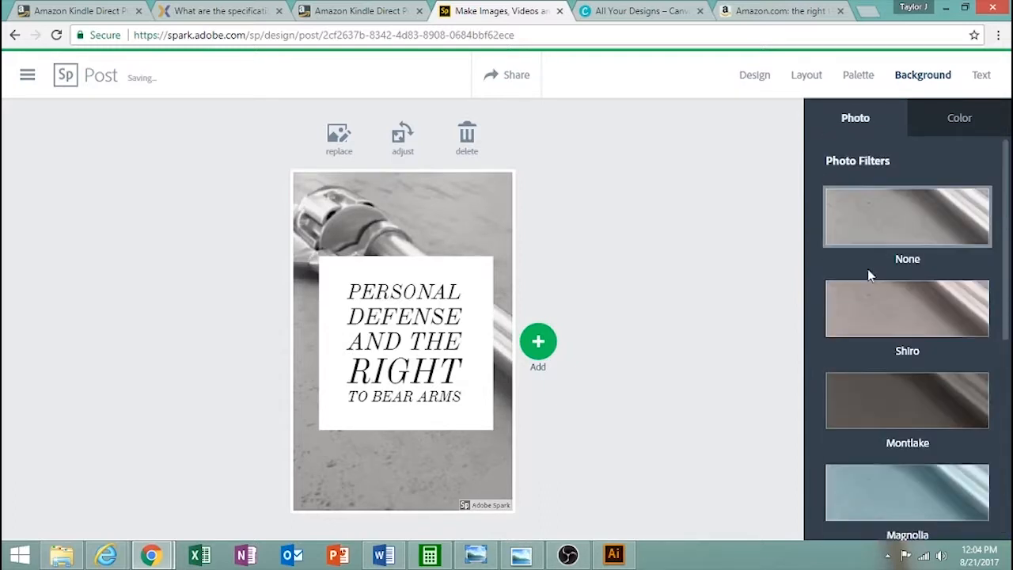
{"action": "left_click", "coordinate": [760, 79]}
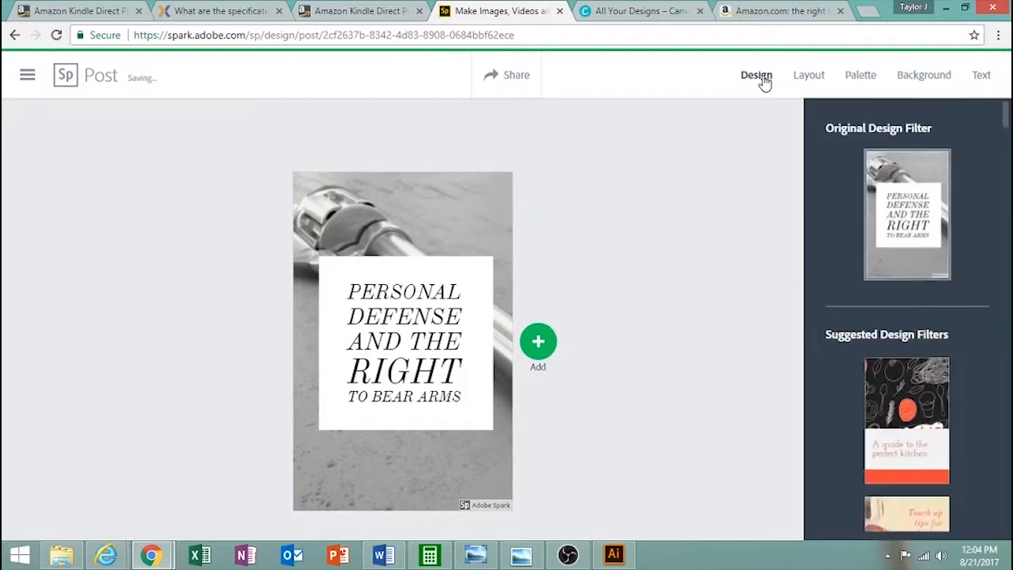
{"action": "scroll", "coordinate": [903, 360], "scroll_direction": "down", "scroll_amount": 3}
{"action": "left_click", "coordinate": [899, 357]}
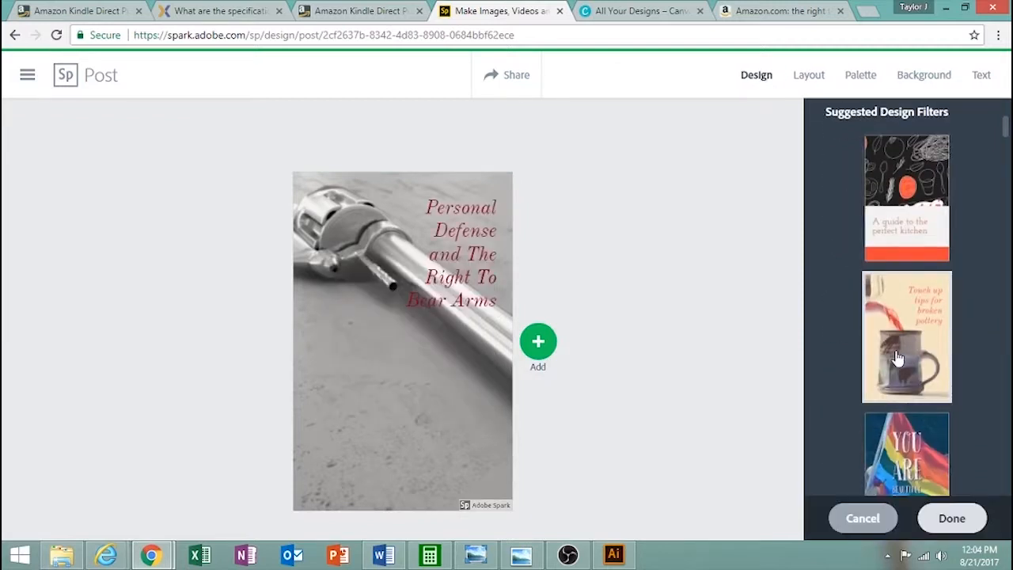
{"action": "scroll", "coordinate": [897, 358], "scroll_direction": "down", "scroll_amount": 3}
{"action": "left_click", "coordinate": [897, 357]}
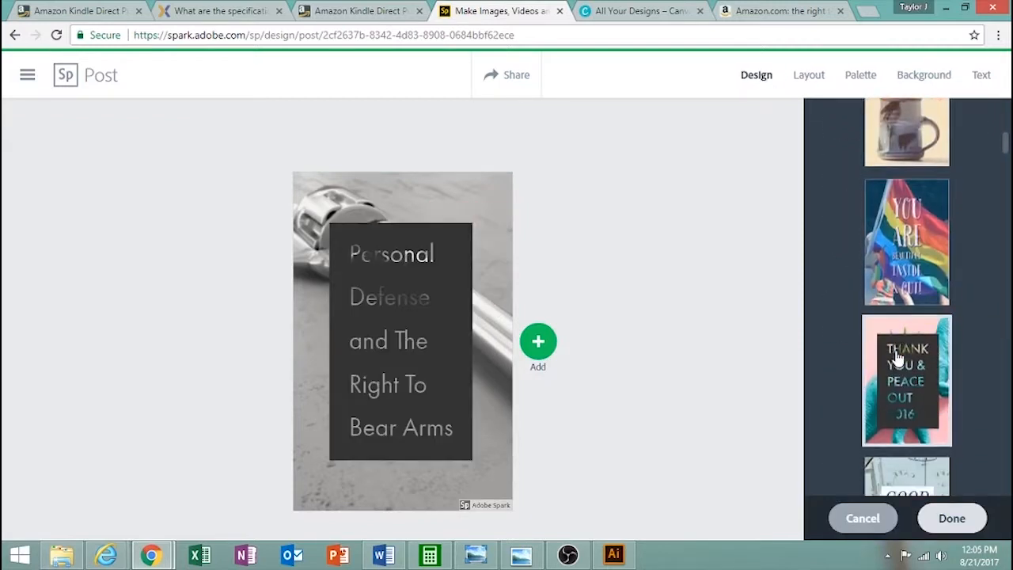
Try the "Good morning, positive vibes playlist", "Find your own way" and "Choux à la crème" design filters on the poster.
{"action": "scroll", "coordinate": [879, 358], "scroll_direction": "down", "scroll_amount": 2}
{"action": "left_click", "coordinate": [899, 357]}
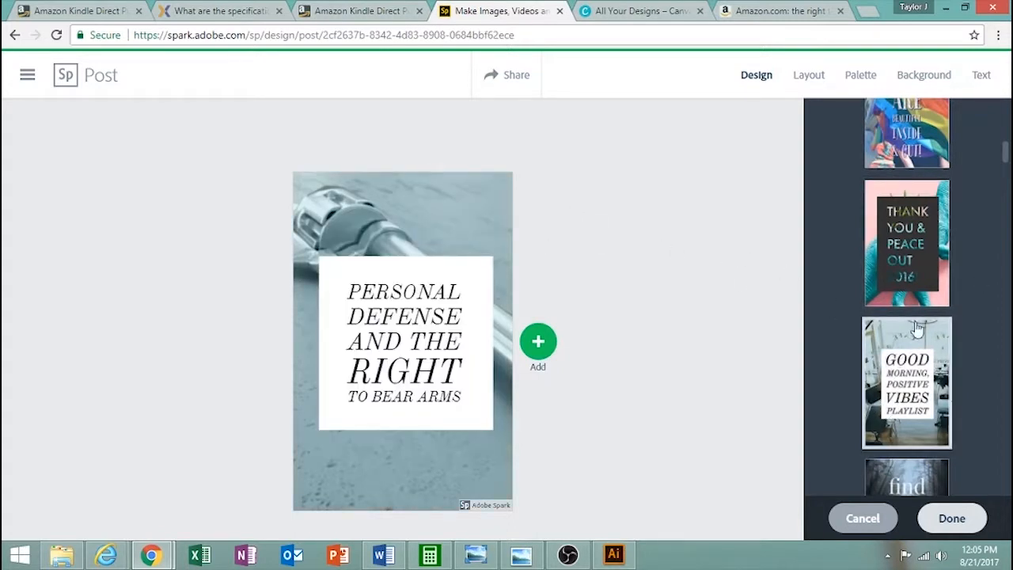
{"action": "scroll", "coordinate": [903, 237], "scroll_direction": "down", "scroll_amount": 5}
{"action": "left_click", "coordinate": [903, 162]}
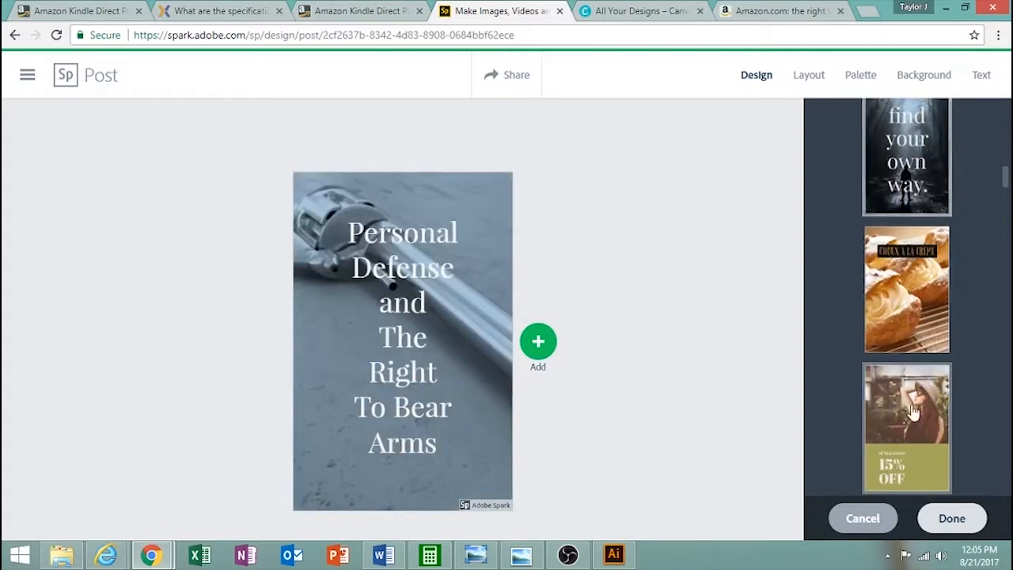
{"action": "left_click", "coordinate": [906, 289]}
Try the "Happy Dad's Day" design filter and replace it with the "Foodgram Arrangement" filter.
{"action": "scroll", "coordinate": [812, 274], "scroll_direction": "down", "scroll_amount": 3}
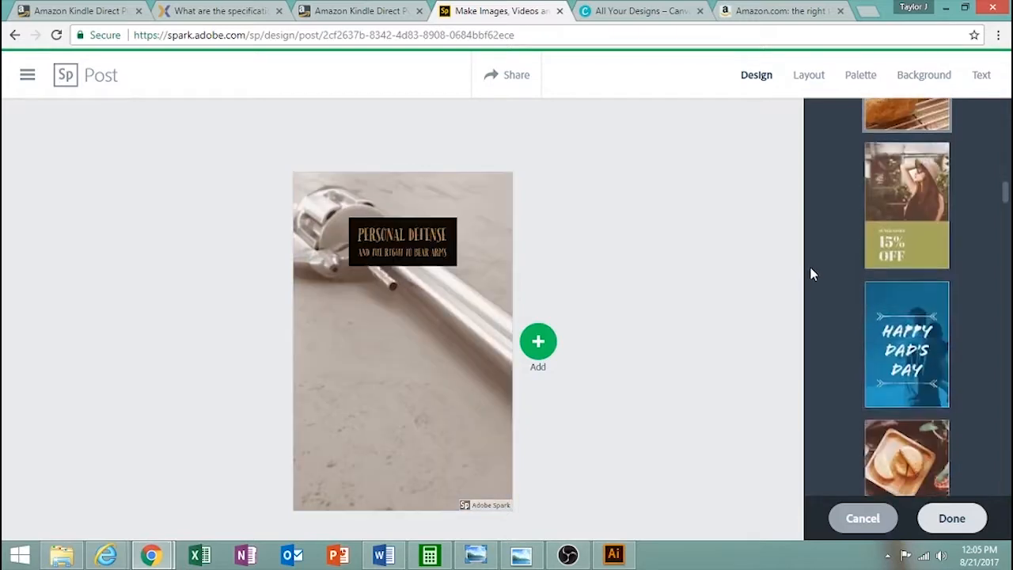
{"action": "left_click", "coordinate": [932, 345]}
{"action": "scroll", "coordinate": [932, 344], "scroll_direction": "down", "scroll_amount": 3}
{"action": "left_click", "coordinate": [926, 262]}
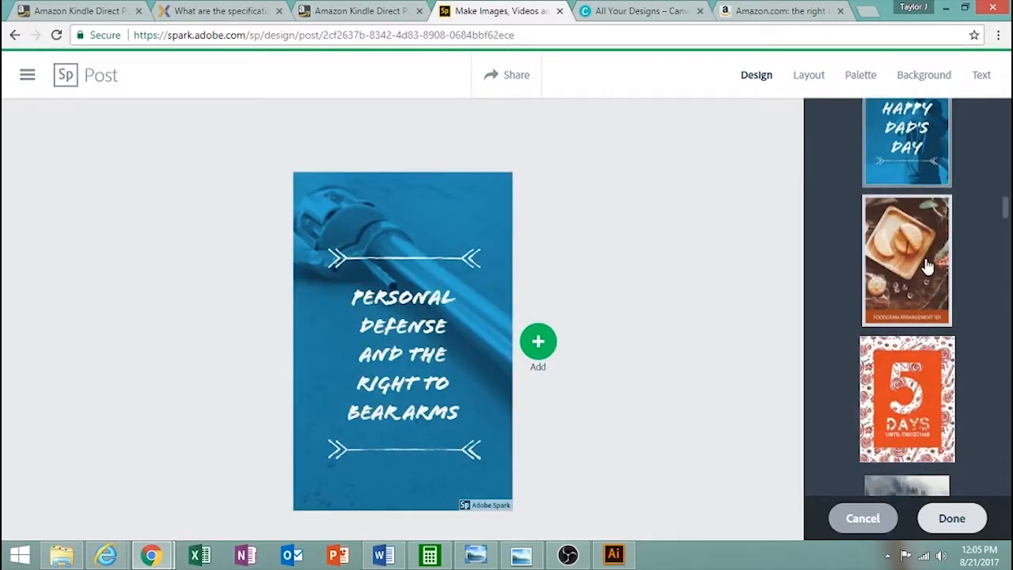
{"action": "scroll", "coordinate": [821, 279], "scroll_direction": "down", "scroll_amount": 2}
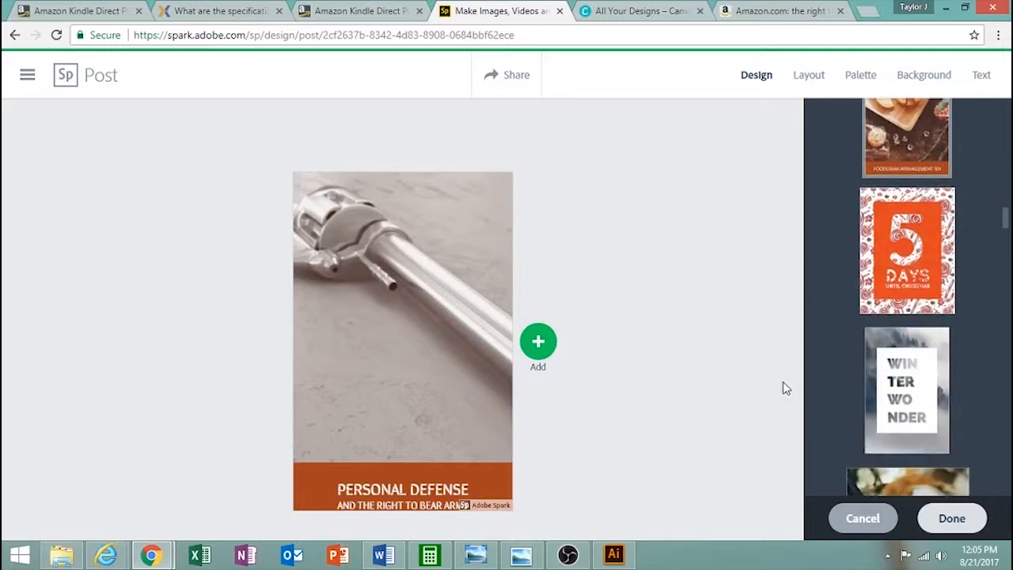
Try the "Beijing Travel Guide" and "Congratulations Class of 2020" design filters on the poster.
{"action": "scroll", "coordinate": [942, 336], "scroll_direction": "down", "scroll_amount": 6}
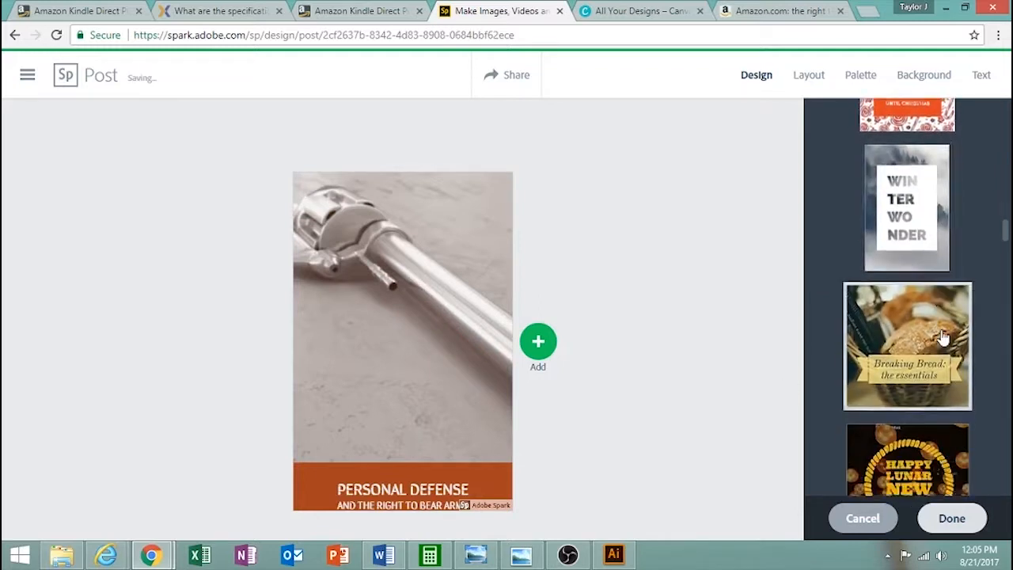
{"action": "scroll", "coordinate": [942, 336], "scroll_direction": "down", "scroll_amount": 2}
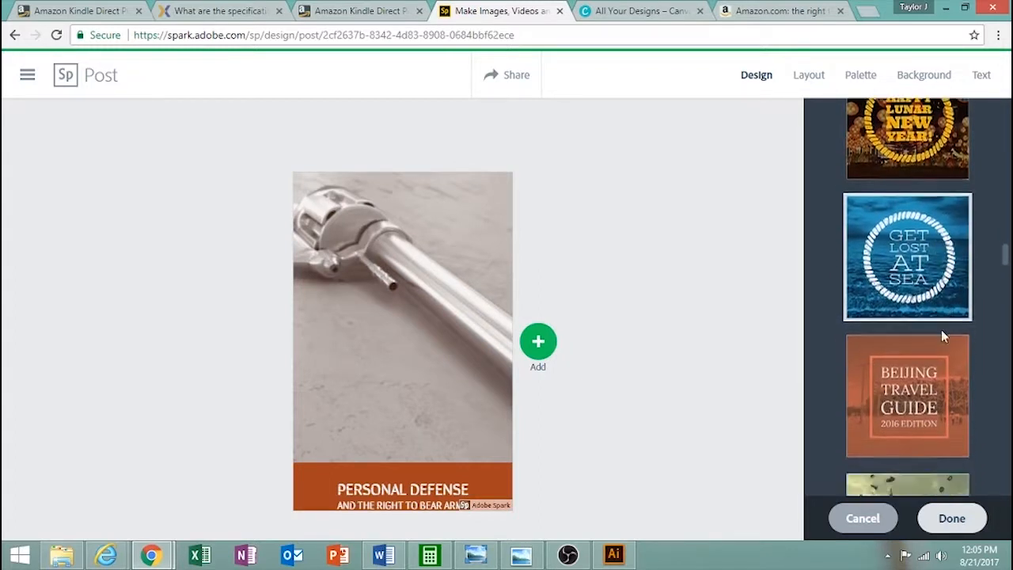
{"action": "left_click", "coordinate": [944, 338]}
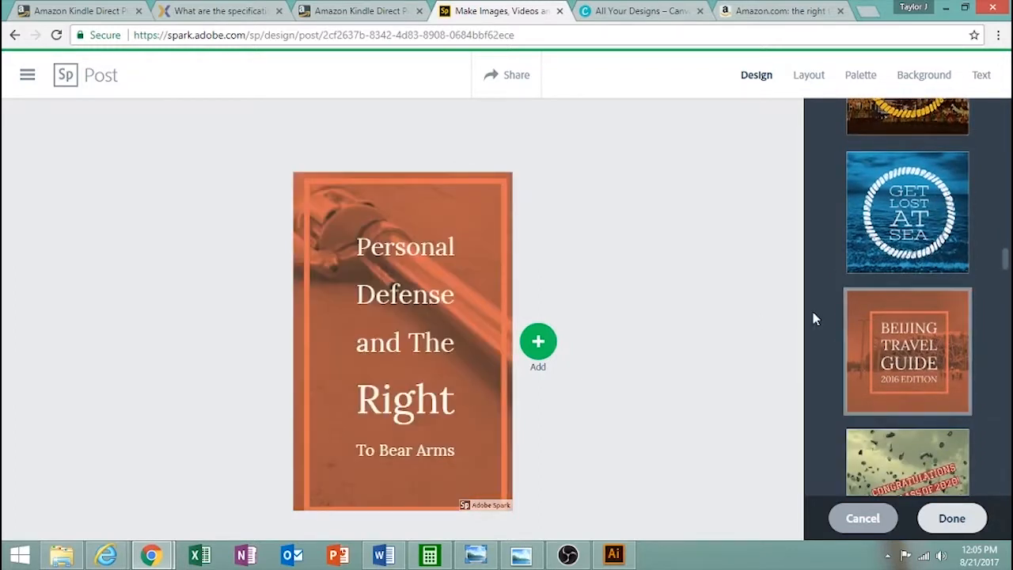
{"action": "scroll", "coordinate": [899, 221], "scroll_direction": "down", "scroll_amount": 4}
{"action": "left_click", "coordinate": [899, 222]}
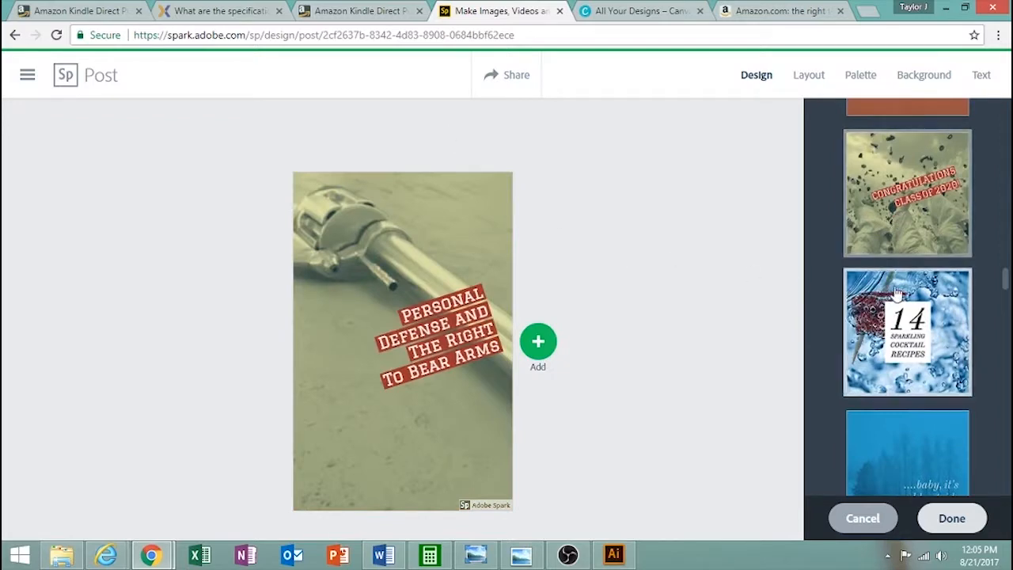
{"action": "scroll", "coordinate": [865, 330], "scroll_direction": "up", "scroll_amount": 10}
{"action": "scroll", "coordinate": [865, 324], "scroll_direction": "up", "scroll_amount": 5}
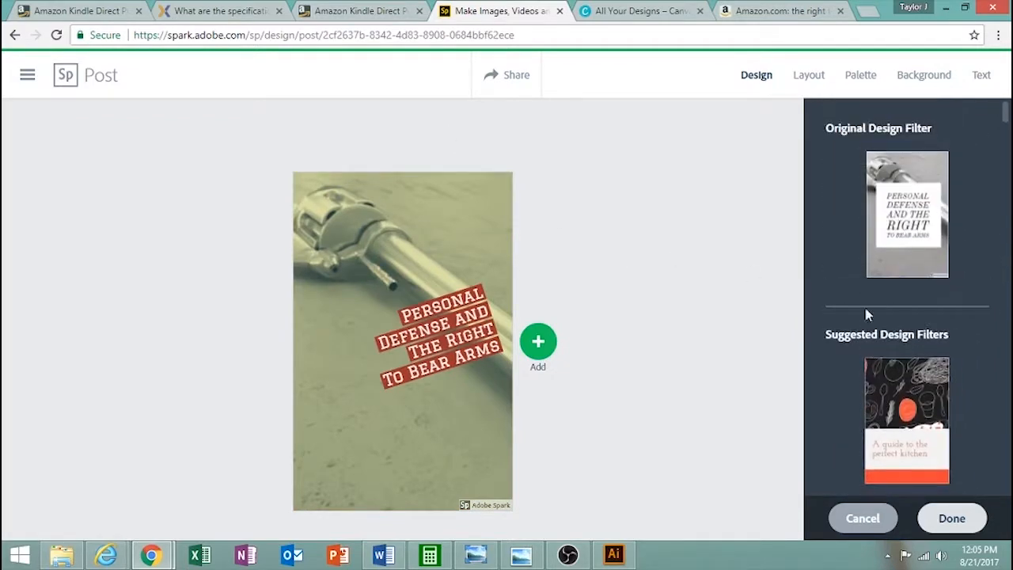
Add a thin border around the poster and shuffle its original layout.
{"action": "left_click", "coordinate": [806, 77]}
{"action": "mouse_move", "coordinate": [870, 208]}
{"action": "left_mouse_down"}
{"action": "mouse_move", "coordinate": [945, 215]}
{"action": "mouse_move", "coordinate": [885, 216]}
{"action": "left_mouse_up"}
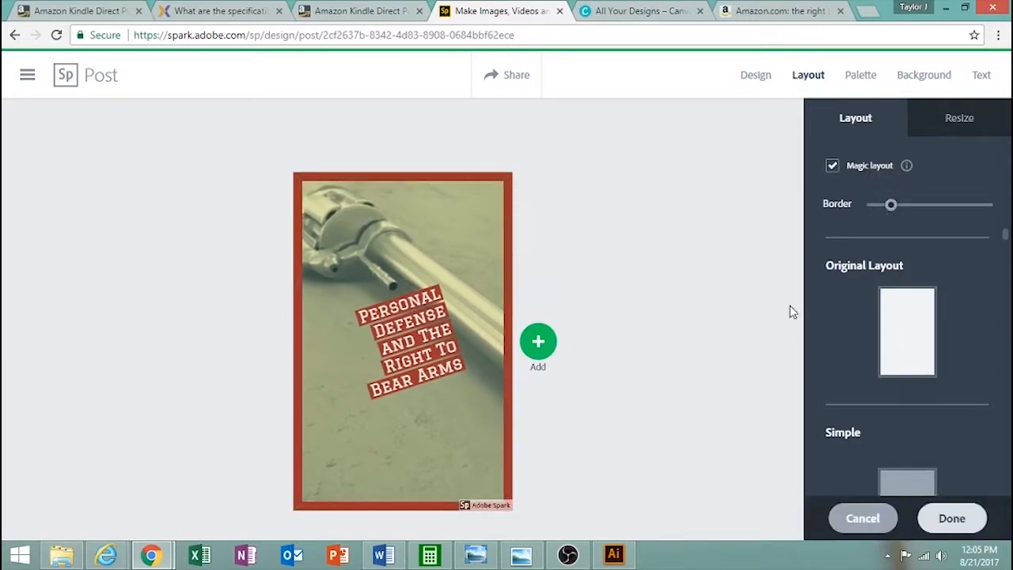
{"action": "scroll", "coordinate": [807, 323], "scroll_direction": "down", "scroll_amount": 2}
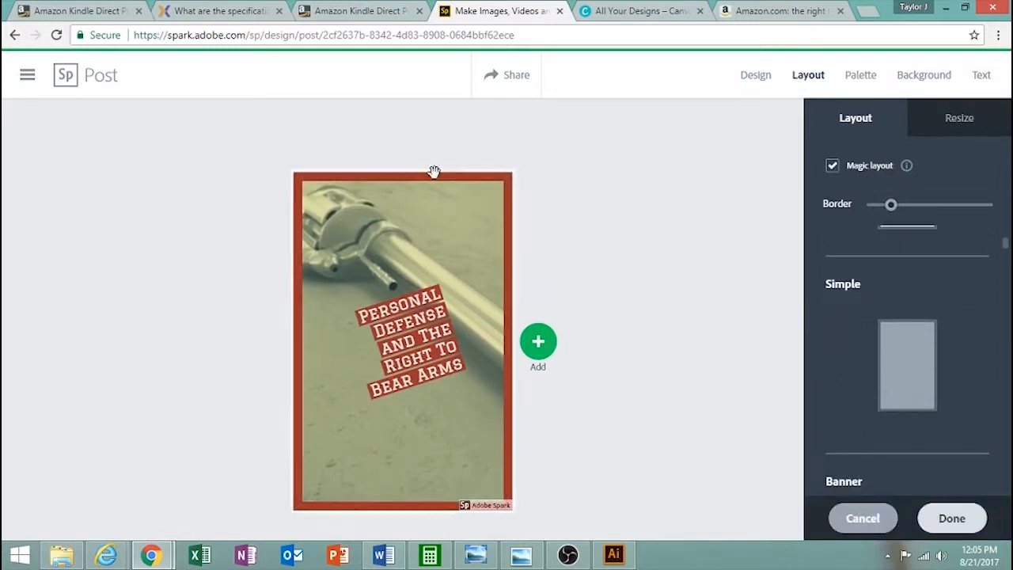
{"action": "left_click", "coordinate": [906, 235]}
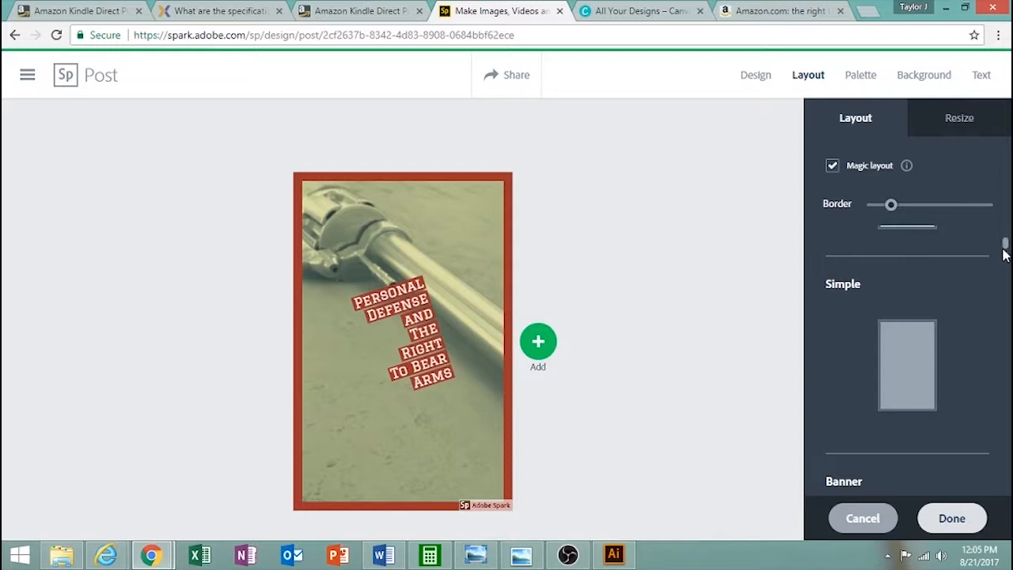
Try the banner layouts with a horizontal middle band and a vertical middle band.
{"action": "left_click_drag", "start_coordinate": [1003, 250], "coordinate": [905, 282]}
{"action": "left_click", "coordinate": [904, 319]}
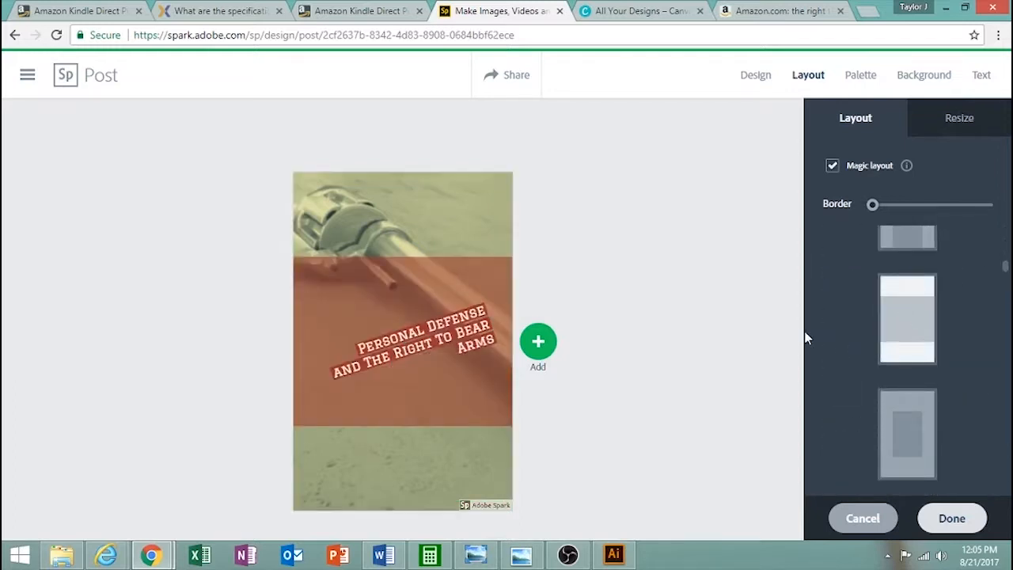
{"action": "scroll", "coordinate": [851, 327], "scroll_direction": "up", "scroll_amount": 2}
{"action": "left_click", "coordinate": [900, 340]}
{"action": "scroll", "coordinate": [902, 338], "scroll_direction": "down", "scroll_amount": 1}
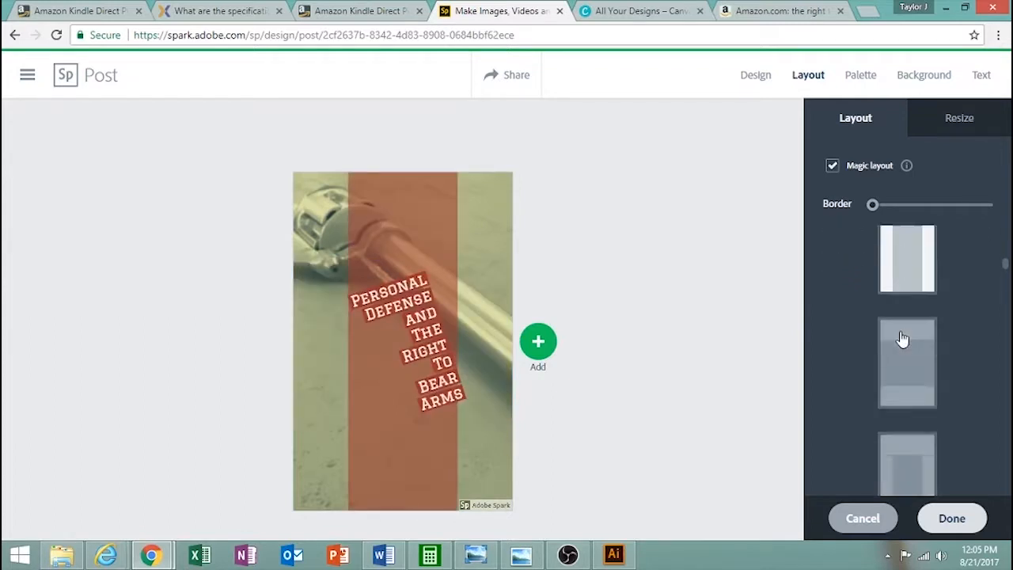
Try the equal and narrow-wide two-column layouts, and restore the original layout.
{"action": "scroll", "coordinate": [903, 339], "scroll_direction": "down", "scroll_amount": 3}
{"action": "left_click", "coordinate": [932, 475]}
{"action": "scroll", "coordinate": [884, 352], "scroll_direction": "down", "scroll_amount": 2}
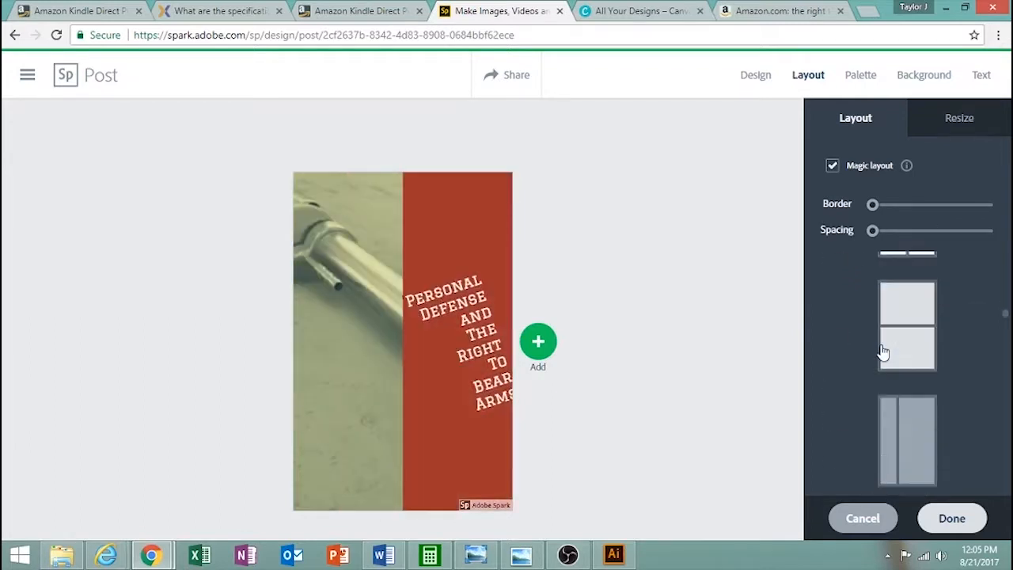
{"action": "left_click", "coordinate": [913, 418]}
{"action": "scroll", "coordinate": [881, 361], "scroll_direction": "down", "scroll_amount": 2}
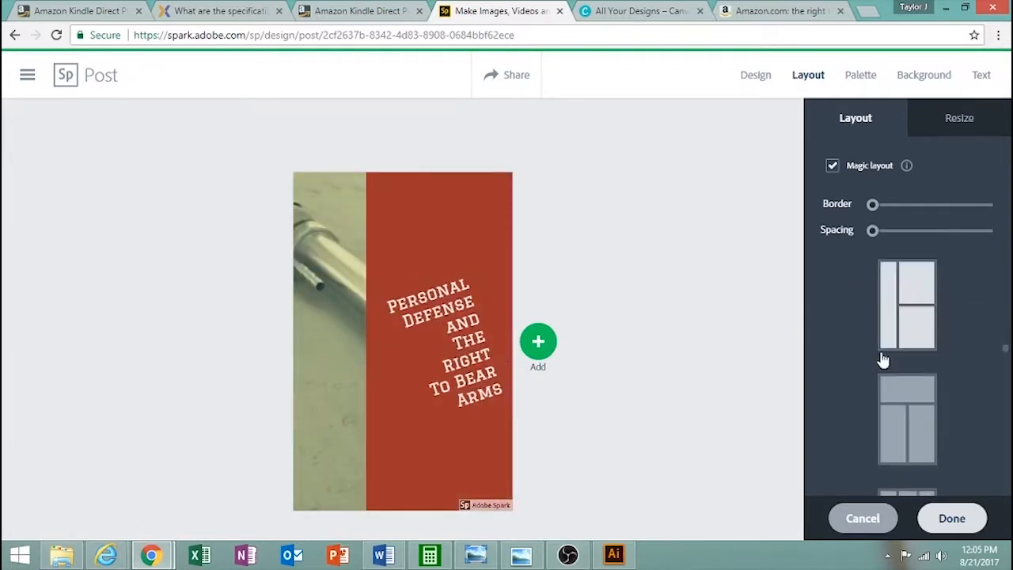
{"action": "scroll", "coordinate": [881, 361], "scroll_direction": "up", "scroll_amount": 4}
{"action": "left_click", "coordinate": [918, 365]}
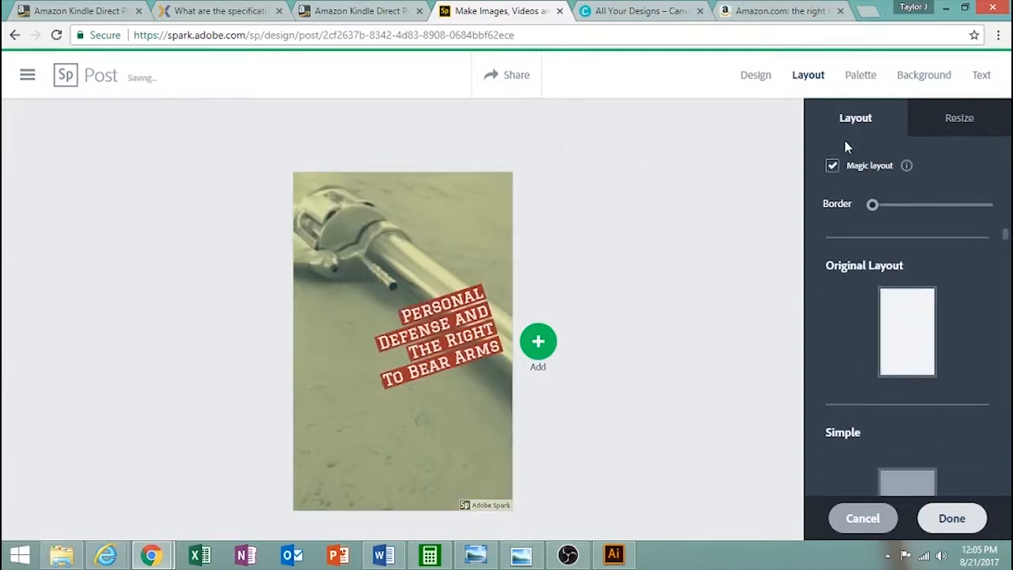
Apply the "A guide to the perfect kitchen" design filter to the poster and display its layout options.
{"action": "left_click", "coordinate": [756, 75]}
{"action": "scroll", "coordinate": [887, 238], "scroll_direction": "down", "scroll_amount": 3}
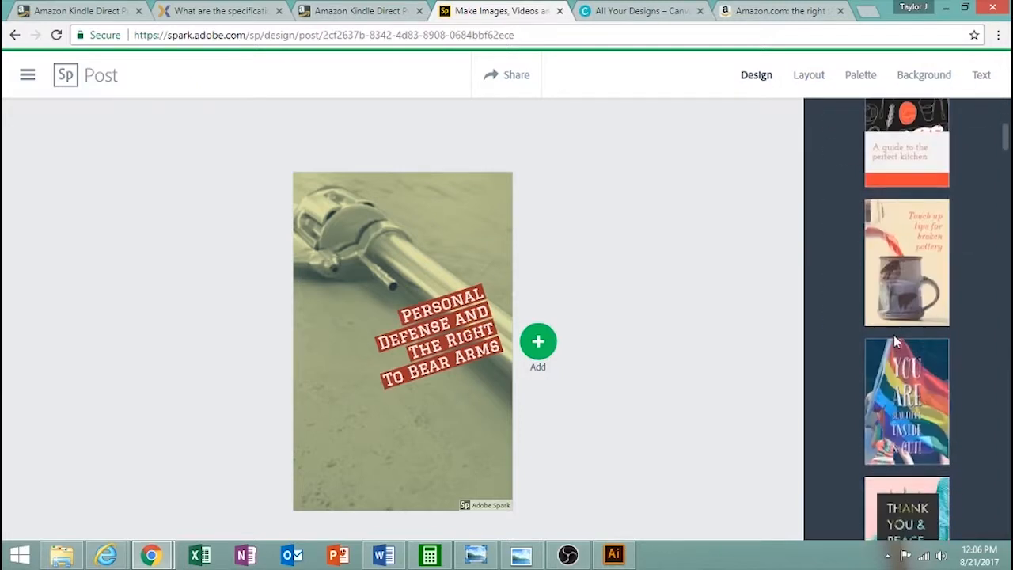
{"action": "left_click", "coordinate": [891, 171]}
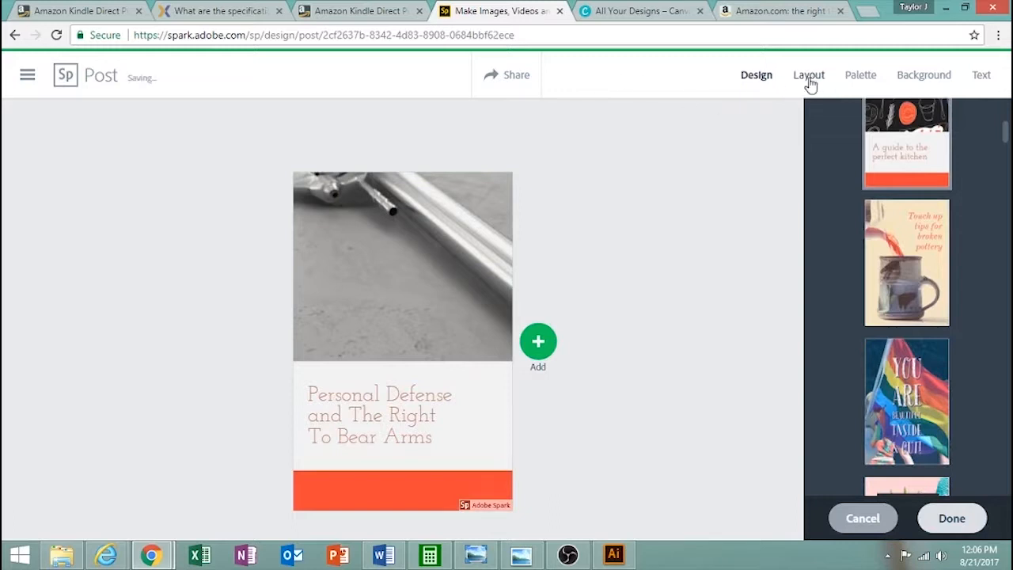
{"action": "left_click", "coordinate": [837, 93]}
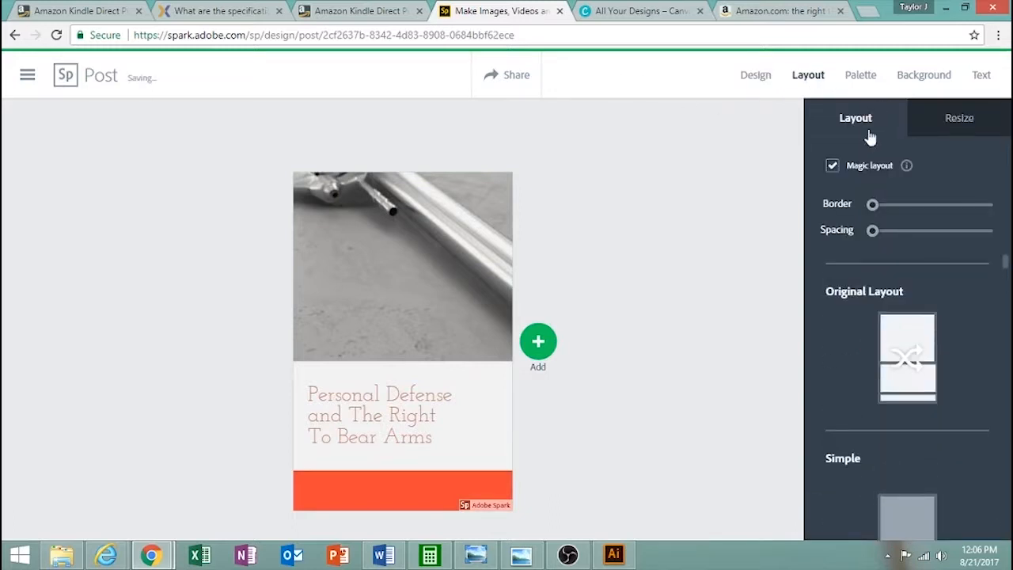
Try the first three Decorative colour palettes on the poster and go back to the original palette.
{"action": "left_click", "coordinate": [863, 89]}
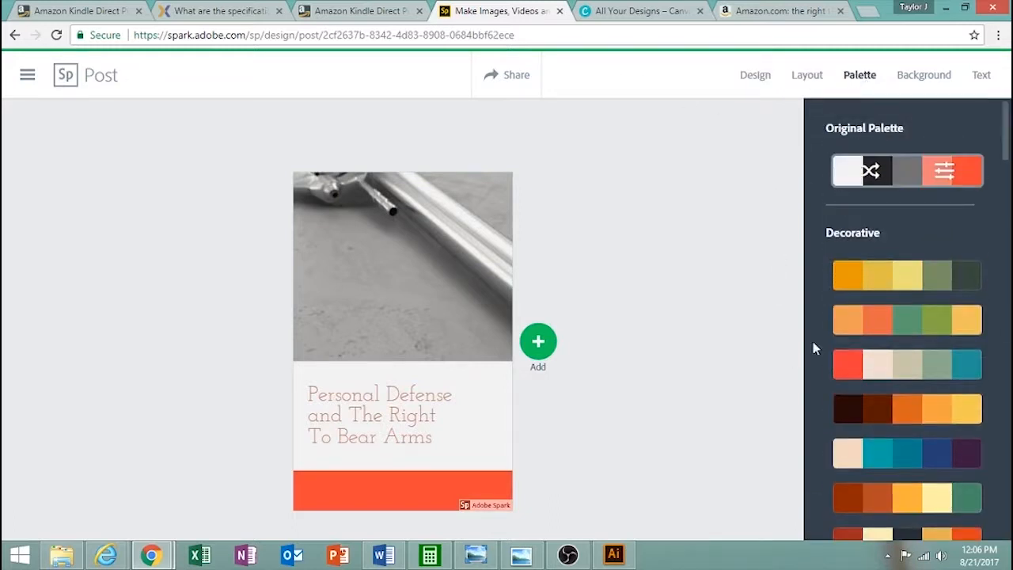
{"action": "left_click", "coordinate": [903, 325]}
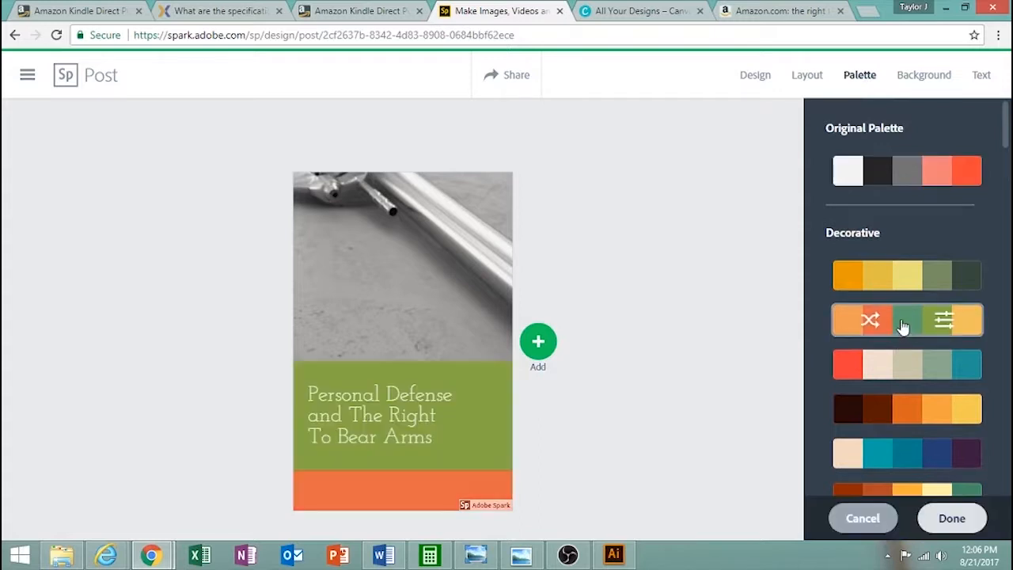
{"action": "left_click", "coordinate": [913, 279]}
{"action": "left_click", "coordinate": [931, 362]}
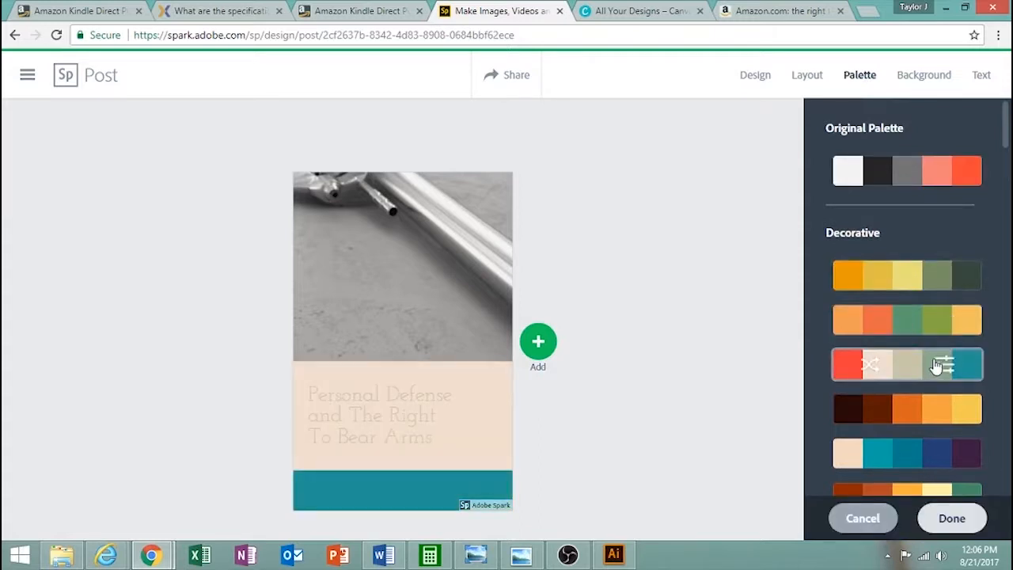
{"action": "left_click", "coordinate": [943, 178]}
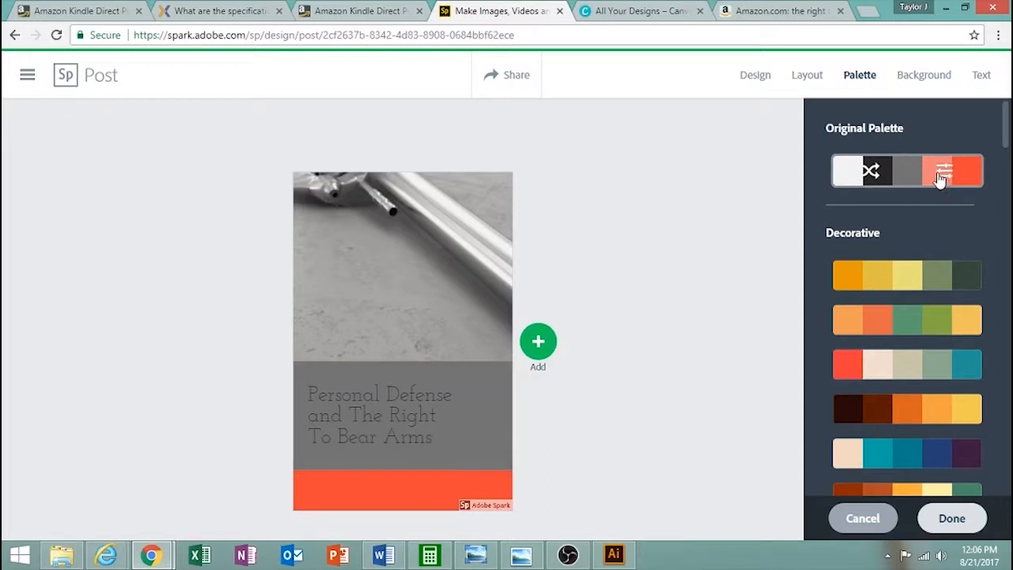
{"action": "left_click", "coordinate": [940, 179]}
{"action": "left_click", "coordinate": [907, 171]}
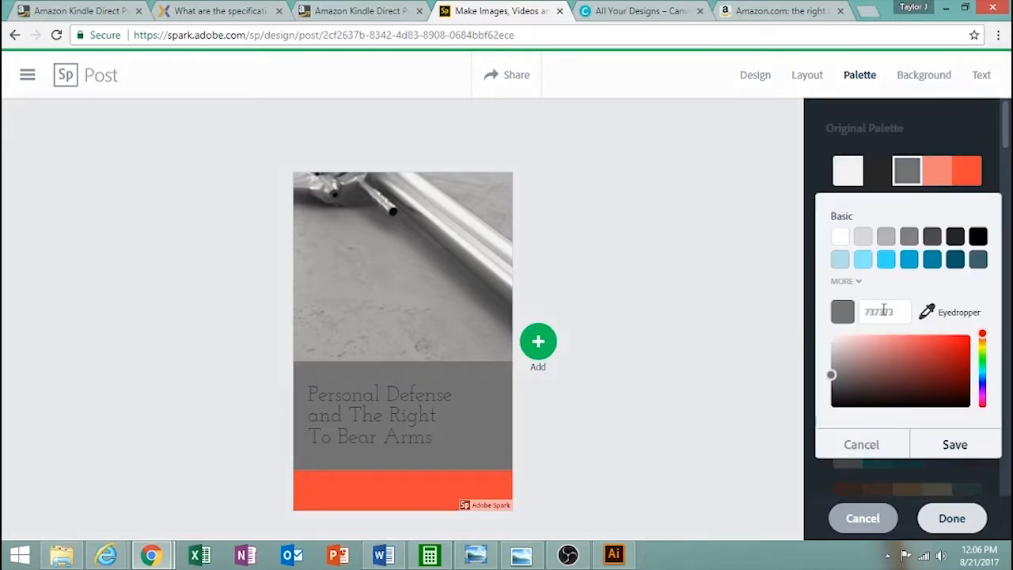
{"action": "left_click", "coordinate": [883, 458]}
Shuffle the original palette's colours repeatedly to vary the poster's title panel, lower strip and text colours.
{"action": "left_click", "coordinate": [871, 173]}
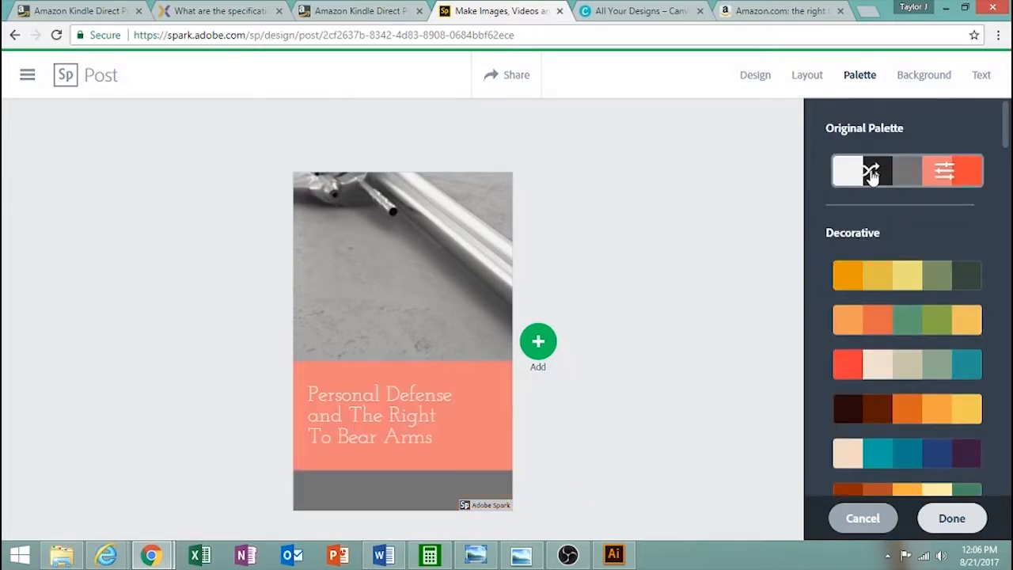
{"action": "left_click", "coordinate": [871, 173]}
{"action": "left_click", "coordinate": [871, 173]}
{"action": "left_click", "coordinate": [871, 172]}
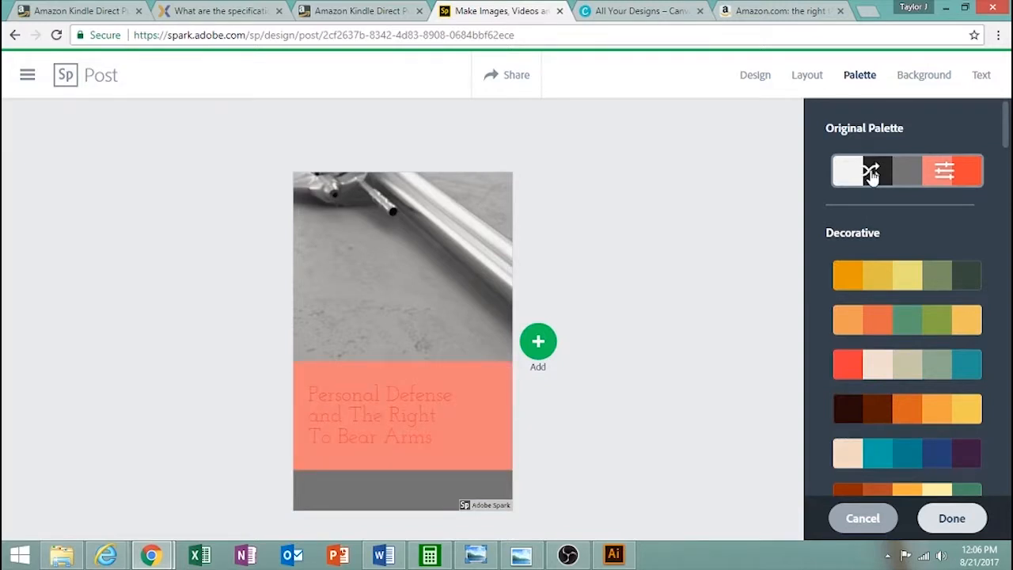
{"action": "left_click", "coordinate": [871, 173]}
{"action": "left_click", "coordinate": [871, 173]}
{"action": "left_click", "coordinate": [871, 173]}
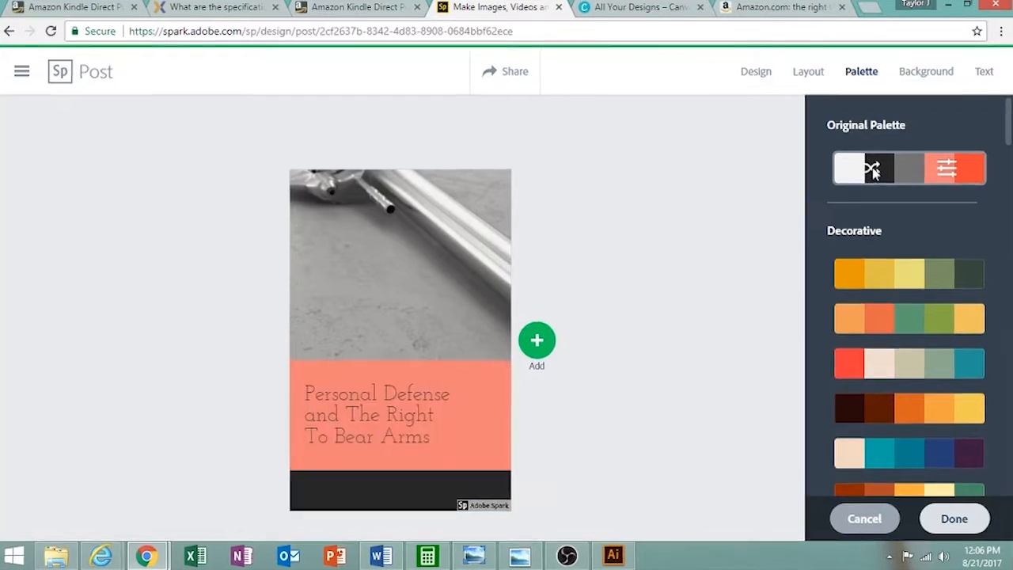
{"action": "left_click", "coordinate": [870, 173]}
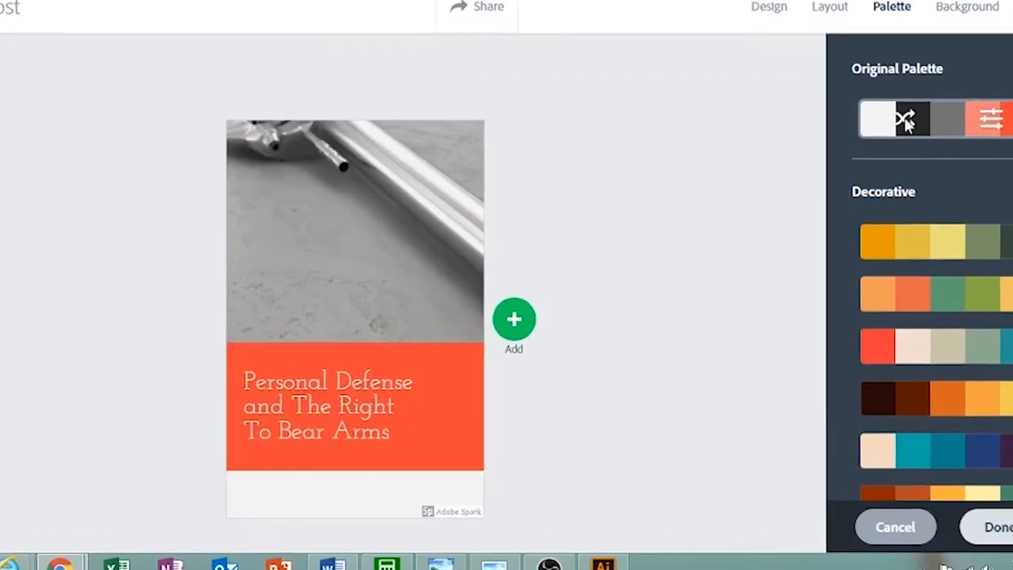
{"action": "left_click", "coordinate": [907, 121]}
{"action": "left_click", "coordinate": [907, 120]}
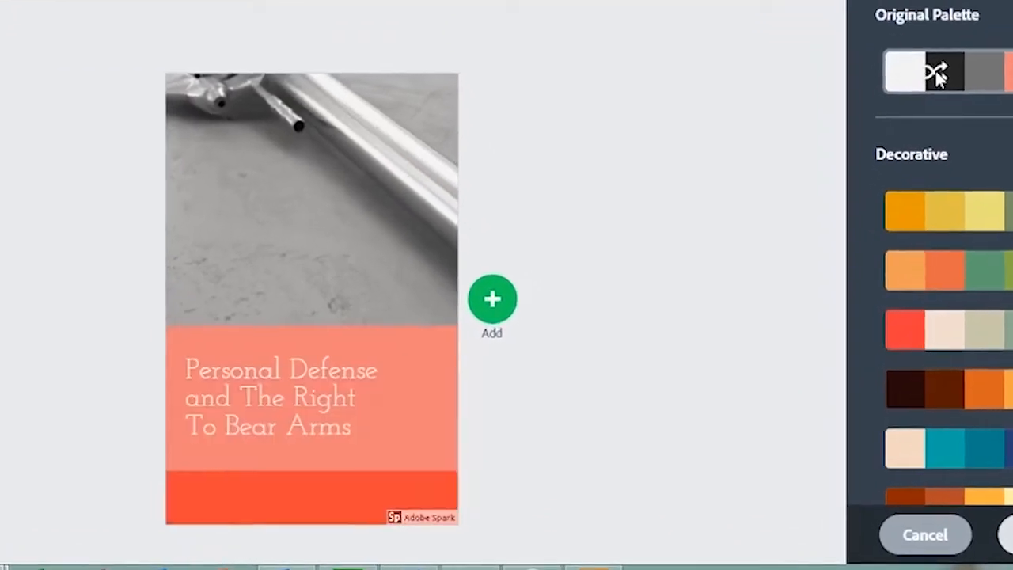
{"action": "left_click", "coordinate": [960, 36]}
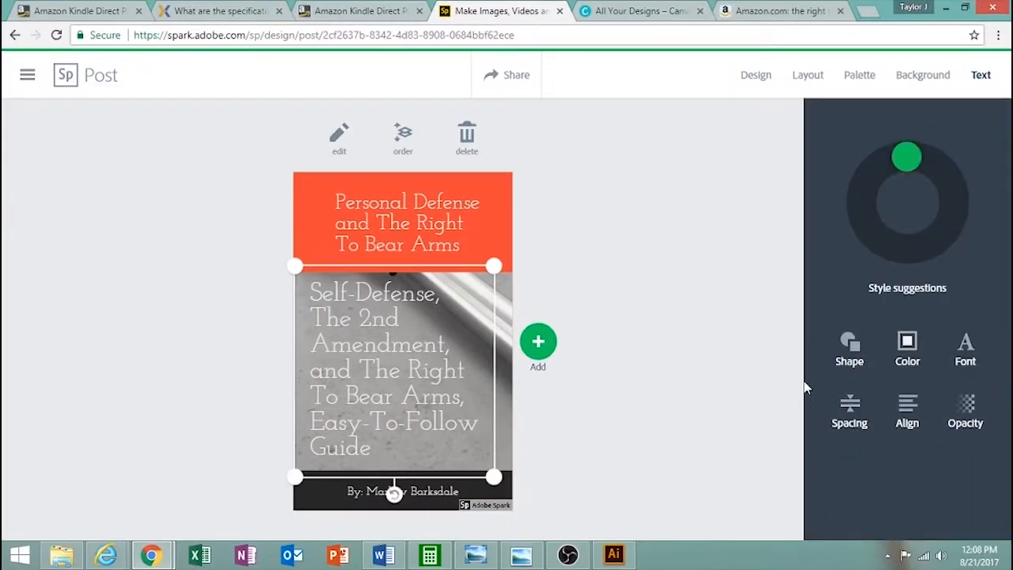
Try the line-highlight and shadow shapes on the "Self-Defense, The 2nd Amendment" subtitle, and apply the filled cutout-text shape.
{"action": "left_click", "coordinate": [863, 364]}
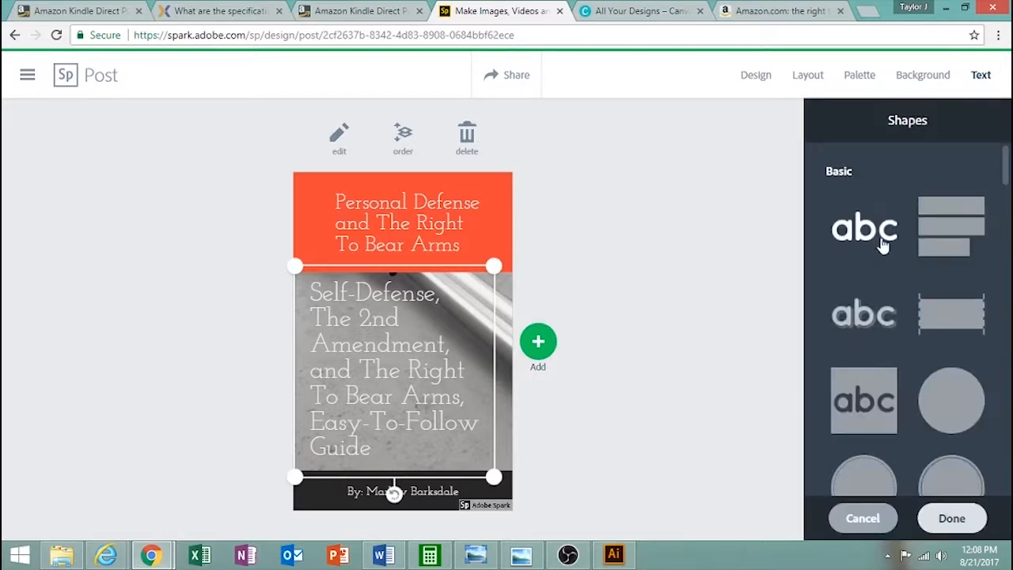
{"action": "left_click", "coordinate": [940, 229]}
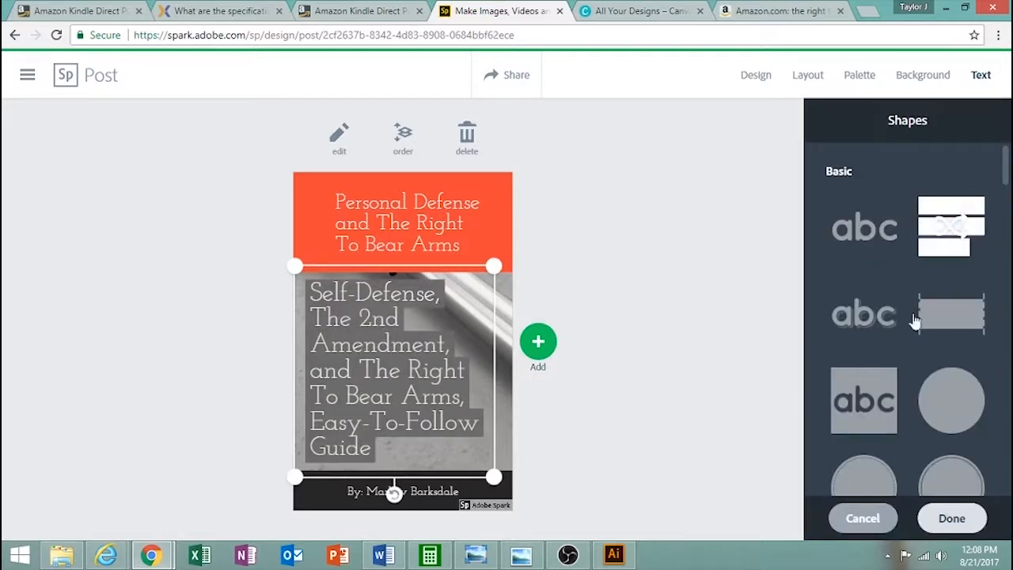
{"action": "left_click", "coordinate": [889, 336]}
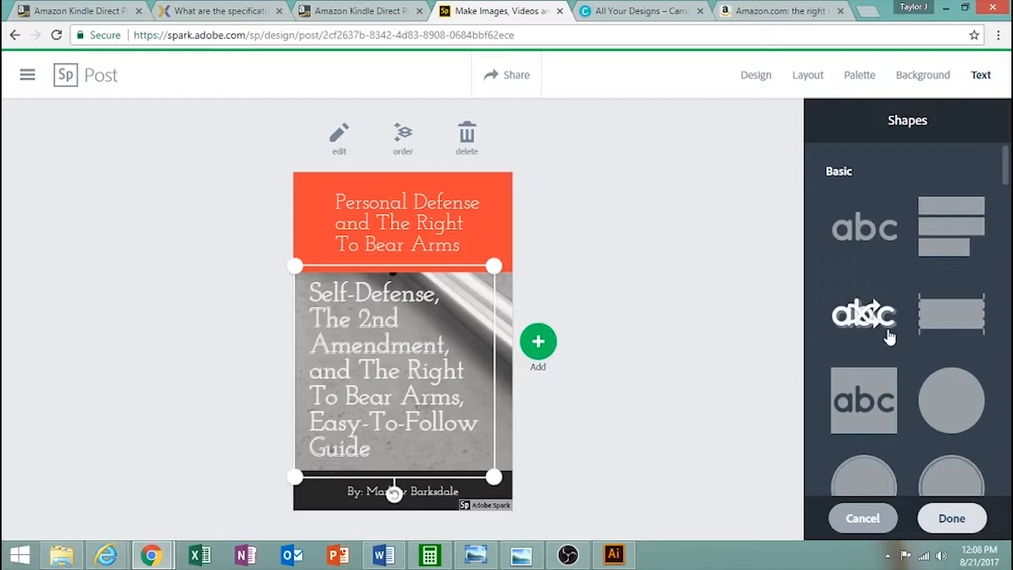
{"action": "left_click", "coordinate": [868, 394]}
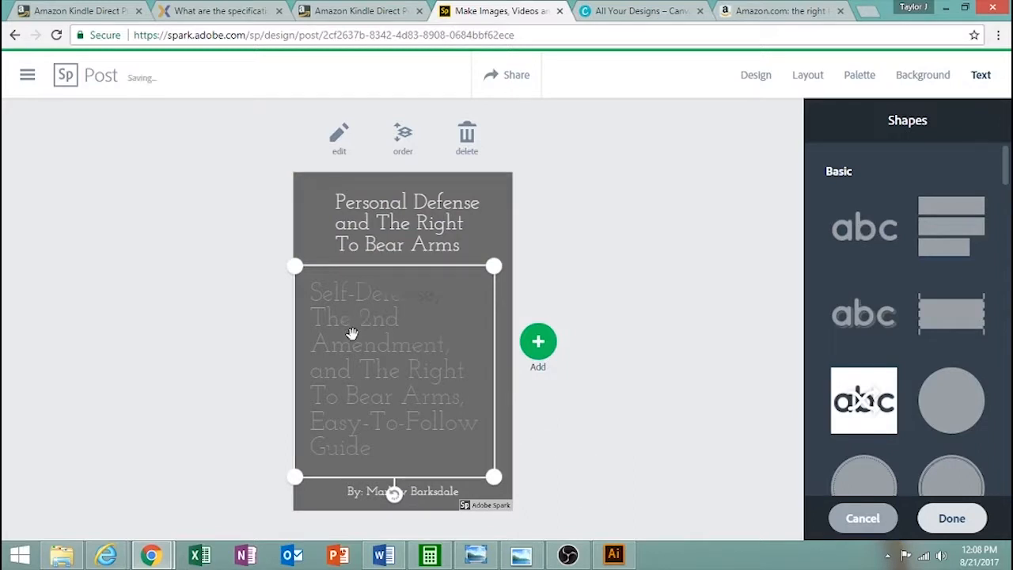
{"action": "left_click", "coordinate": [965, 519]}
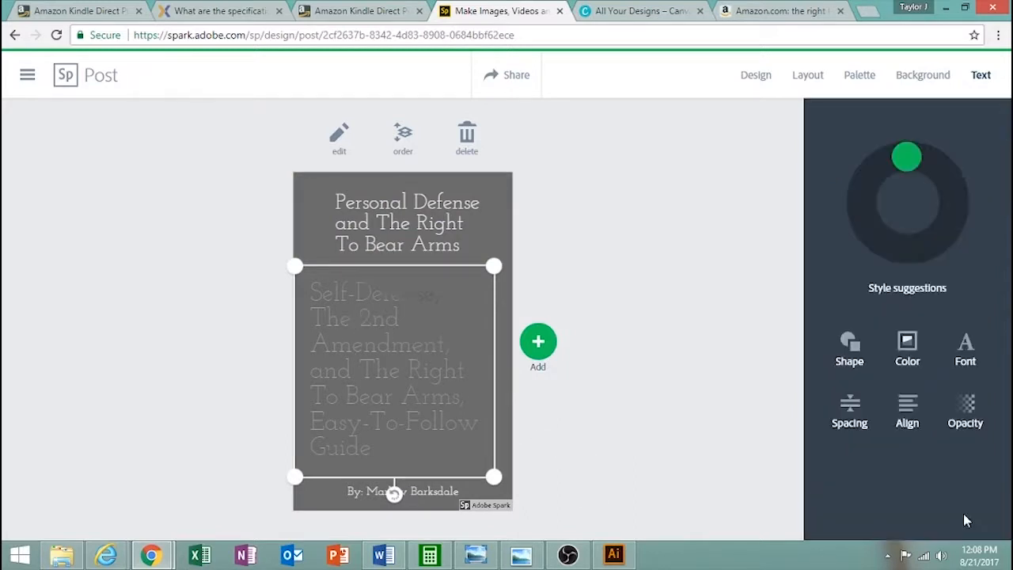
Lower the subtitle's opacity to 79% and change its font to Abril Fatface after trying Cantata One.
{"action": "left_click", "coordinate": [965, 416]}
{"action": "left_click_drag", "start_coordinate": [971, 475], "coordinate": [941, 475]}
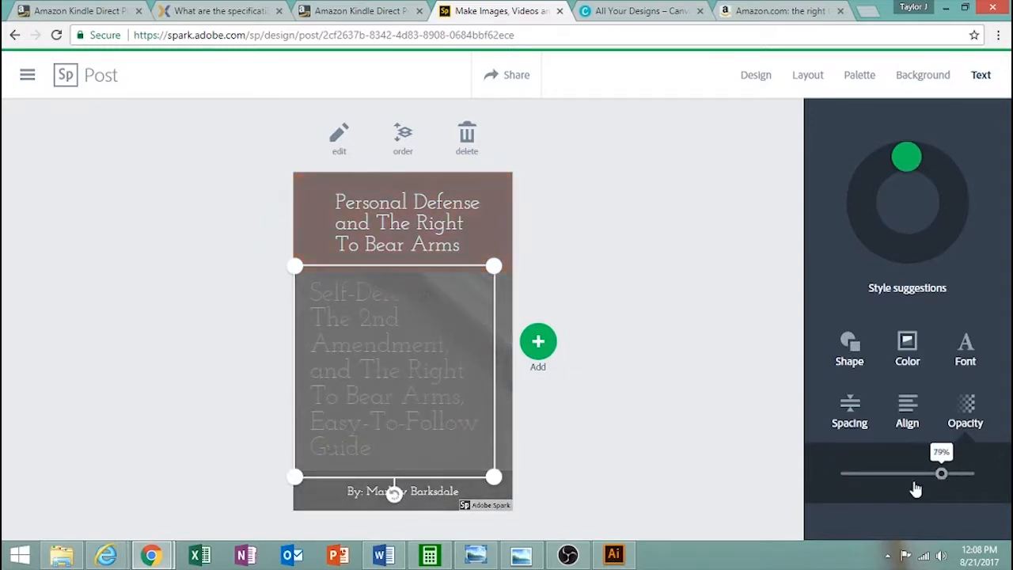
{"action": "left_click", "coordinate": [965, 352]}
{"action": "left_click", "coordinate": [922, 289]}
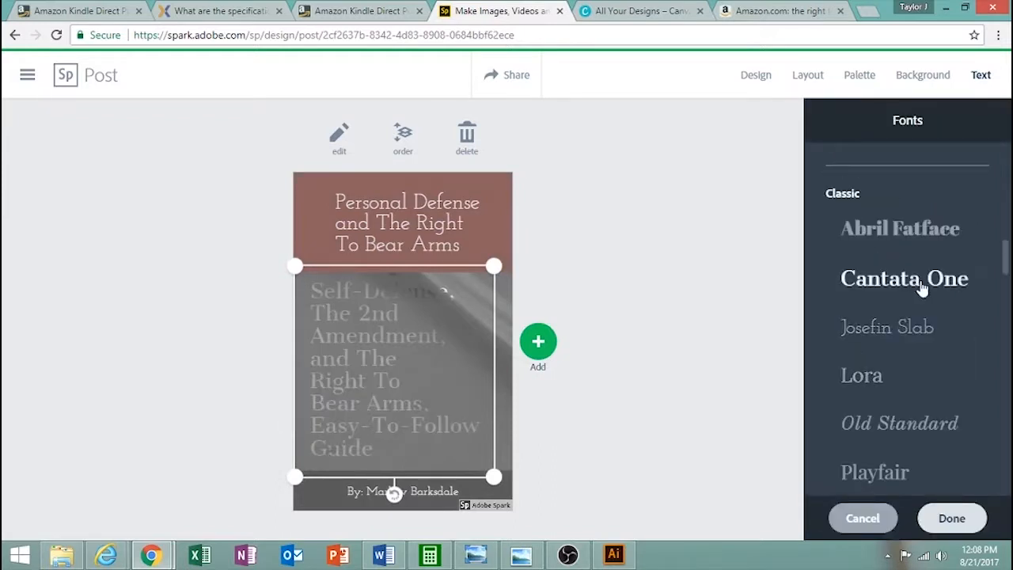
{"action": "left_click", "coordinate": [916, 228]}
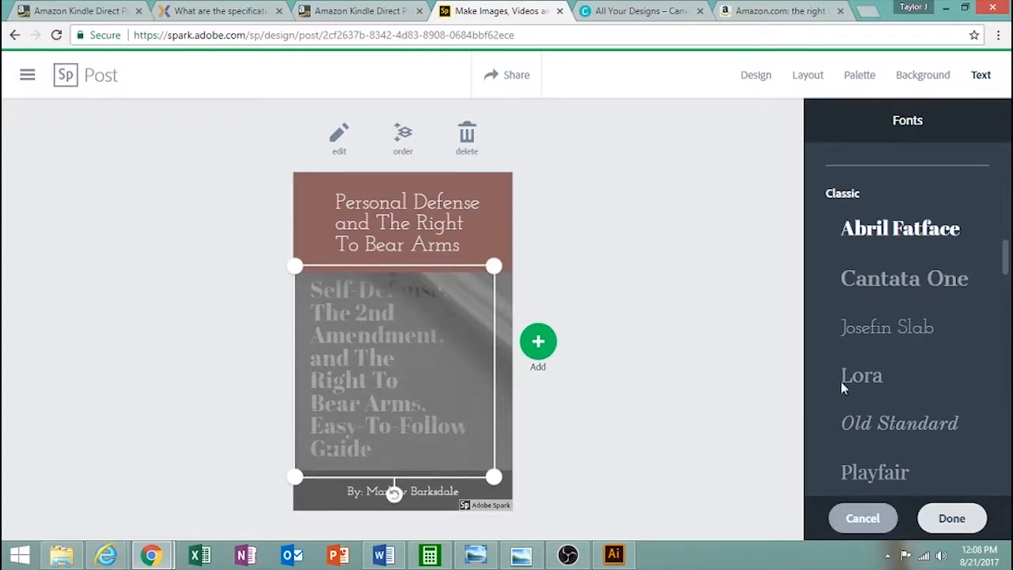
Change the subtitle's font to Josefin Slab and surround the subtitle with the square outline shape.
{"action": "left_click", "coordinate": [922, 332]}
{"action": "left_click", "coordinate": [952, 518]}
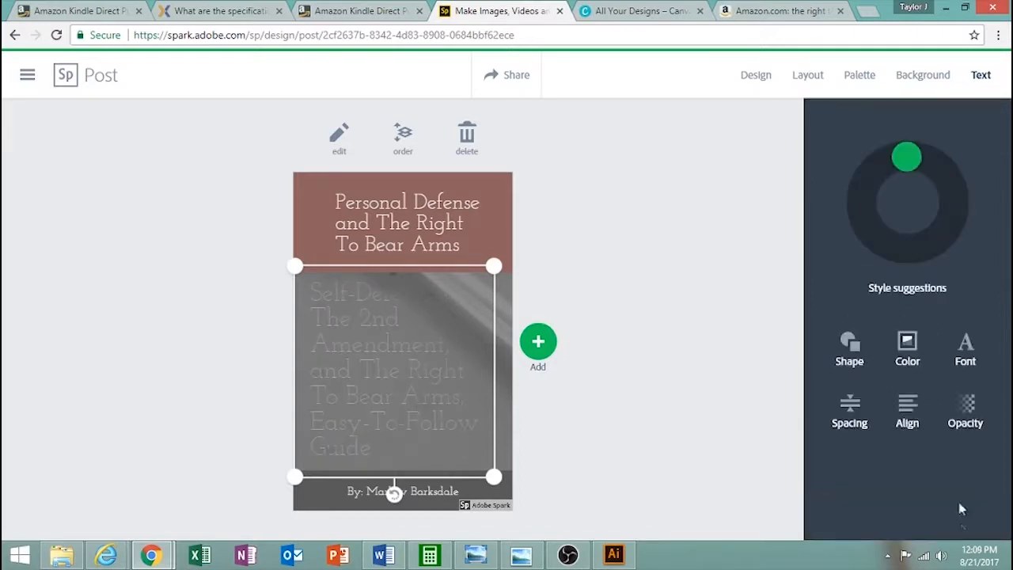
{"action": "left_click", "coordinate": [847, 349]}
{"action": "scroll", "coordinate": [871, 348], "scroll_direction": "down", "scroll_amount": 2}
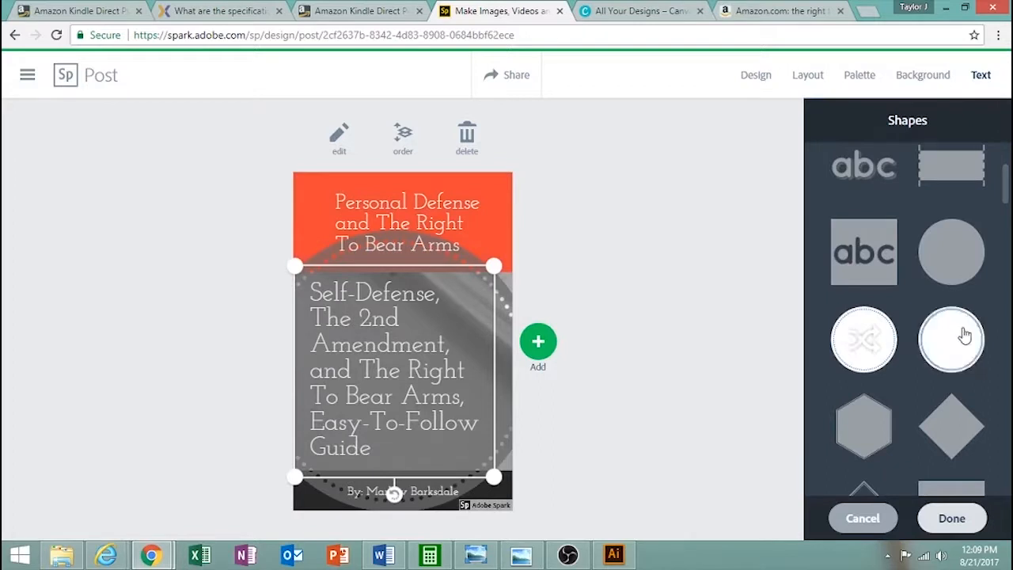
{"action": "scroll", "coordinate": [954, 438], "scroll_direction": "down", "scroll_amount": 2}
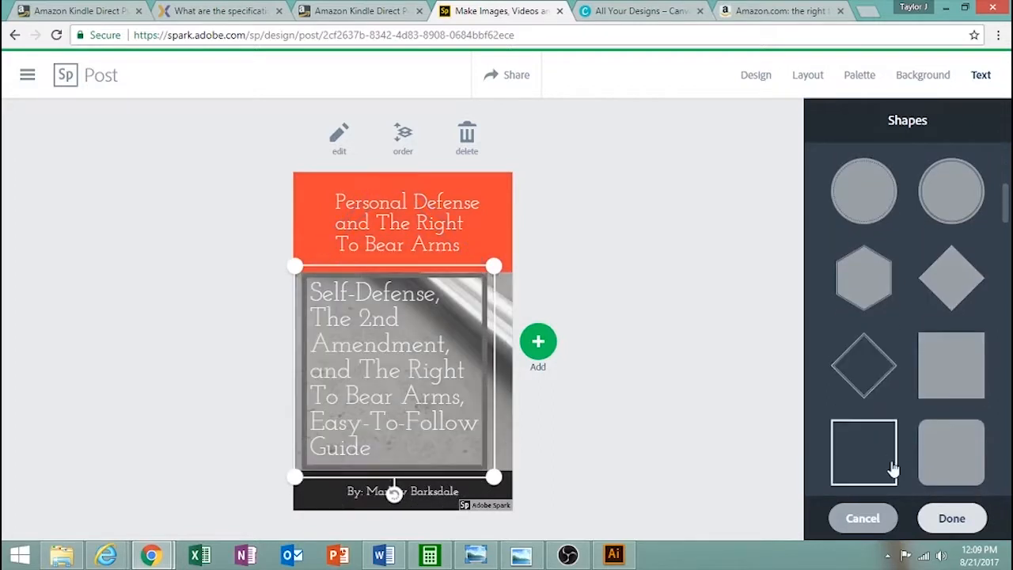
{"action": "left_click", "coordinate": [893, 467]}
{"action": "left_click", "coordinate": [340, 312]}
Put the square outline shape around the title and around the author line.
{"action": "left_click", "coordinate": [411, 208]}
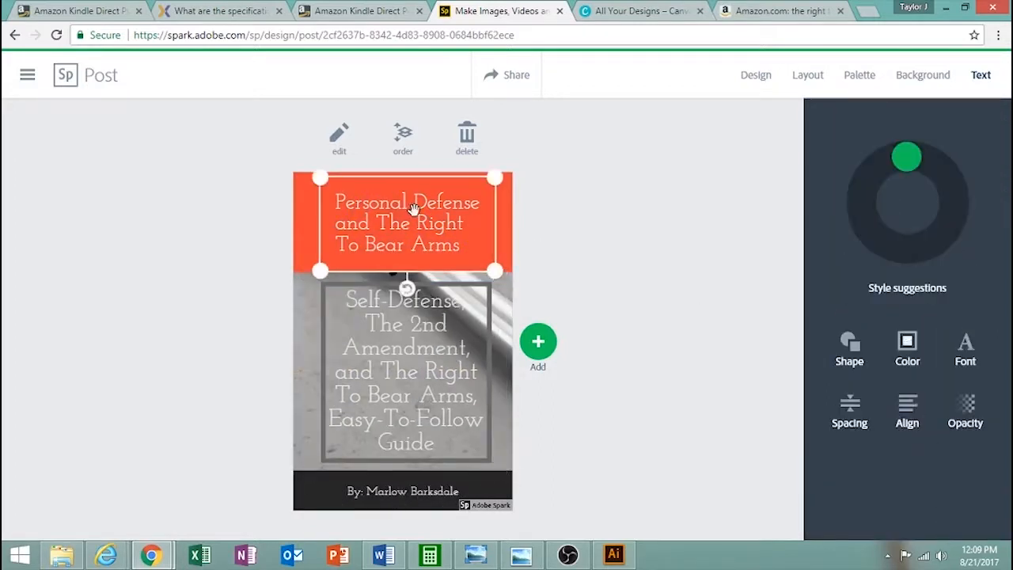
{"action": "left_click", "coordinate": [848, 345]}
{"action": "scroll", "coordinate": [958, 261], "scroll_direction": "down", "scroll_amount": 1}
{"action": "scroll", "coordinate": [950, 229], "scroll_direction": "up", "scroll_amount": 1}
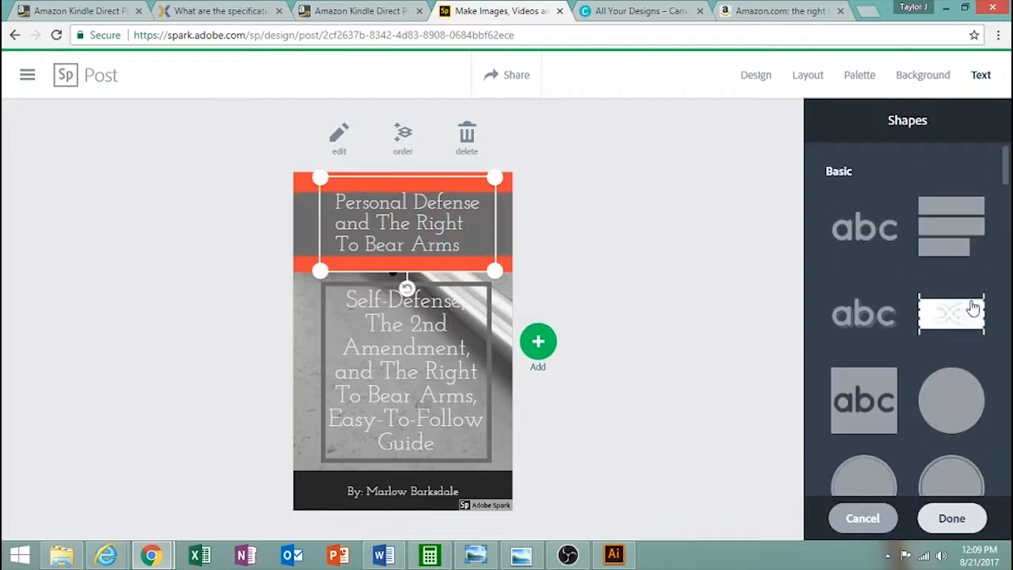
{"action": "scroll", "coordinate": [934, 351], "scroll_direction": "down", "scroll_amount": 4}
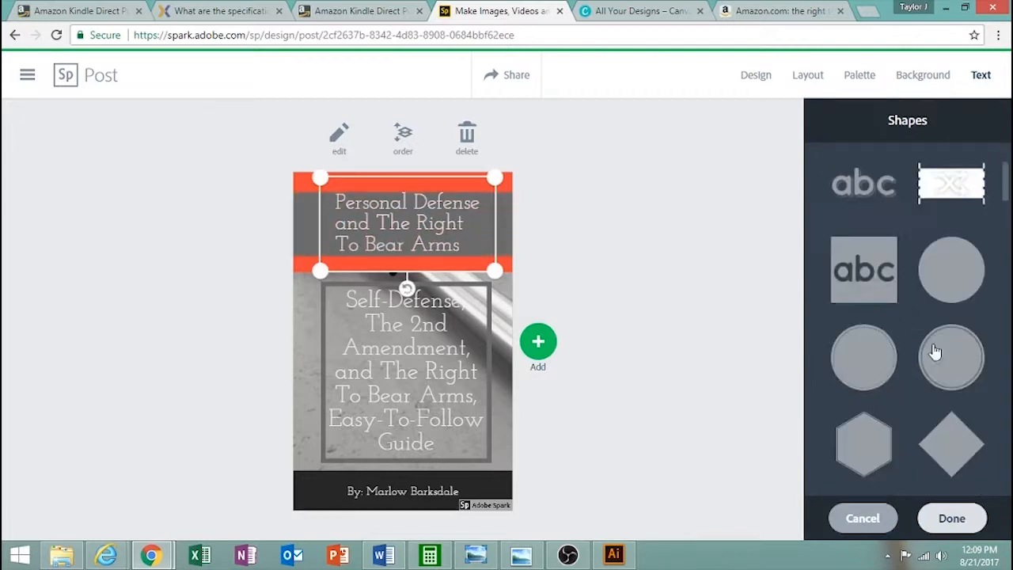
{"action": "left_click", "coordinate": [392, 493]}
{"action": "left_click", "coordinate": [952, 519]}
{"action": "left_click", "coordinate": [870, 355]}
{"action": "scroll", "coordinate": [871, 372], "scroll_direction": "down", "scroll_amount": 5}
{"action": "left_click", "coordinate": [871, 391]}
{"action": "left_click", "coordinate": [695, 309]}
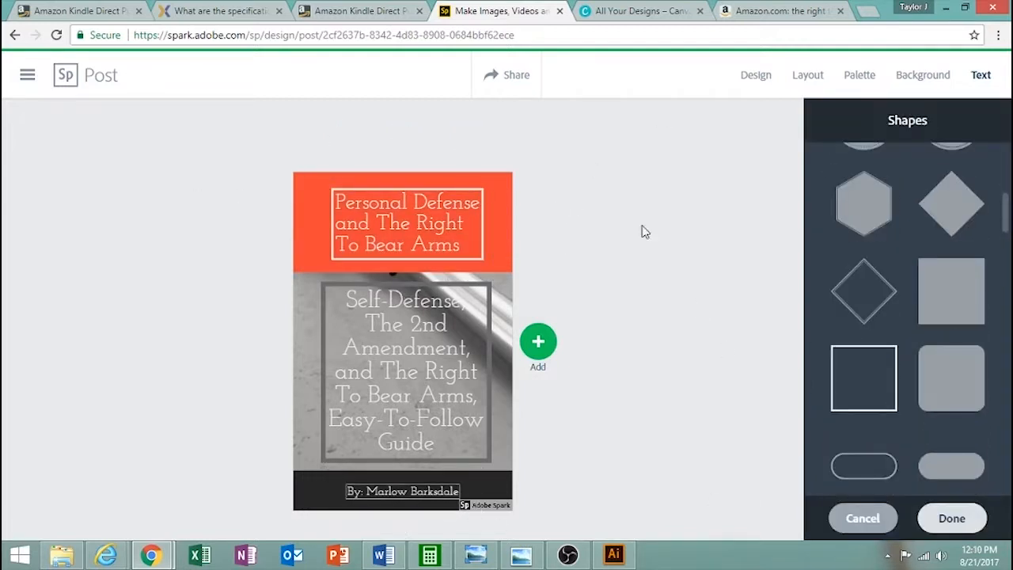
Replace the background photo with the man aiming a banana after trying the flintlock pistol, and shift it sideways to bring the man into view.
{"action": "left_click", "coordinate": [482, 292]}
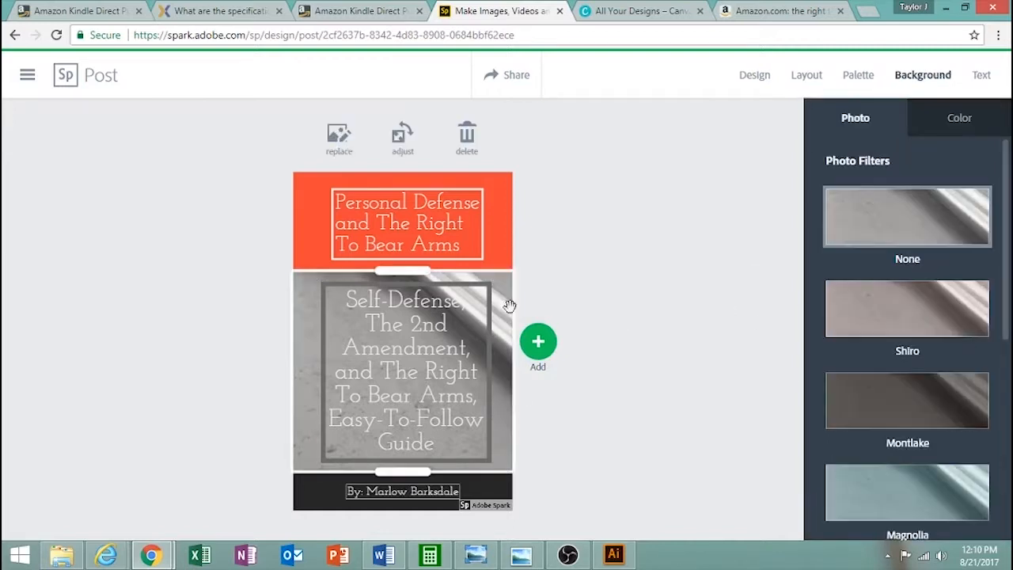
{"action": "left_click", "coordinate": [344, 131]}
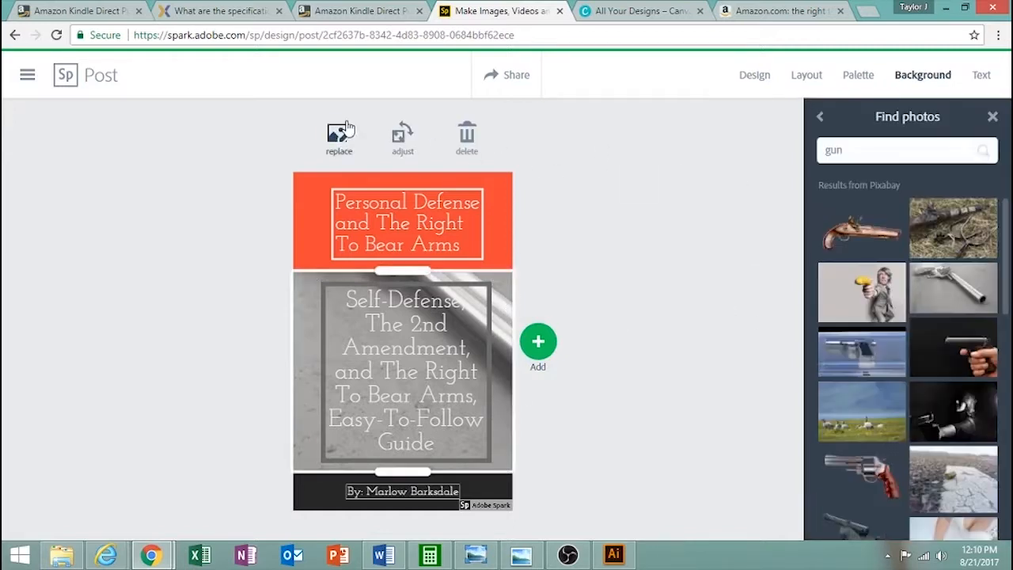
{"action": "left_click", "coordinate": [889, 244]}
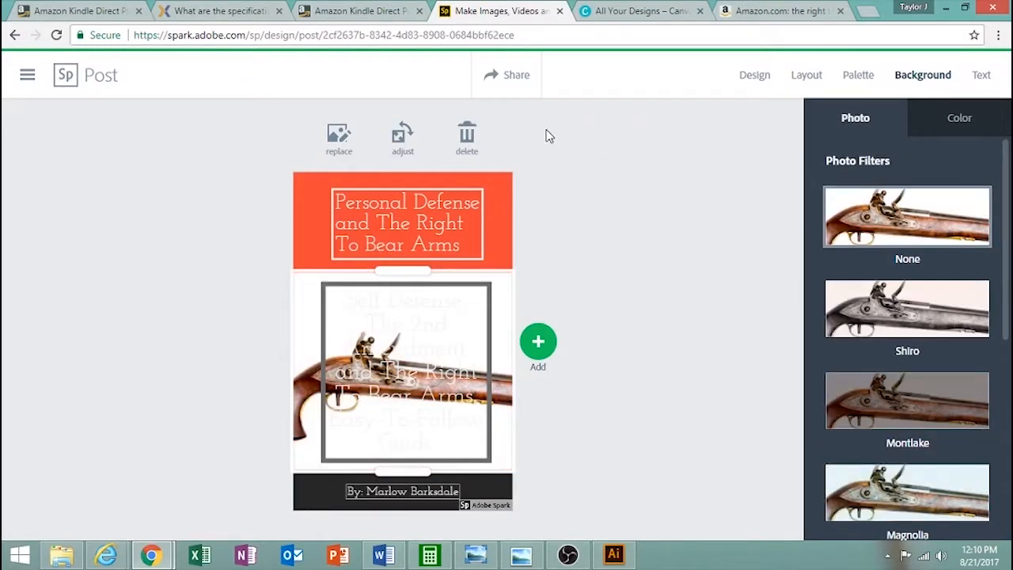
{"action": "left_click", "coordinate": [340, 136]}
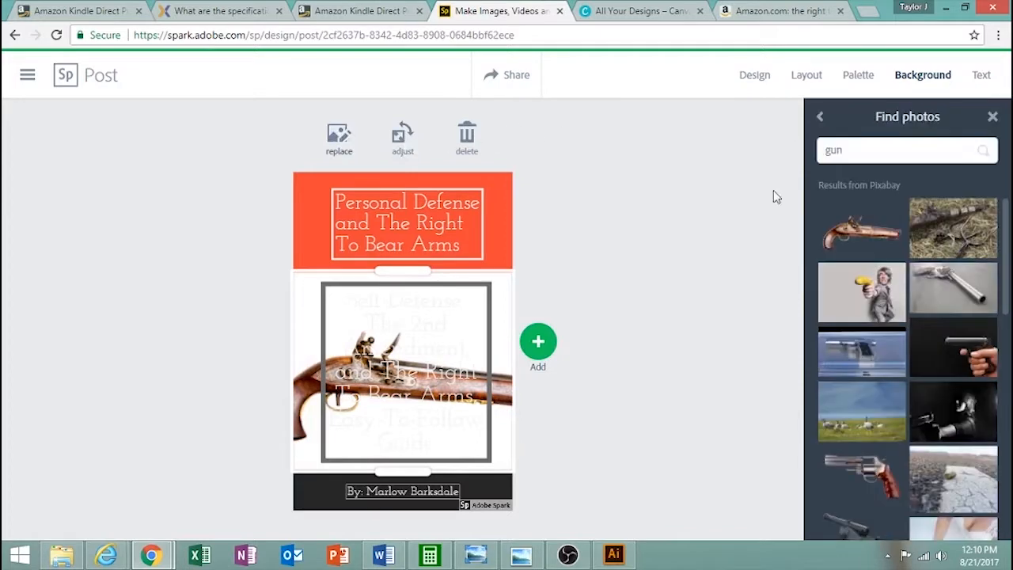
{"action": "left_click", "coordinate": [885, 287]}
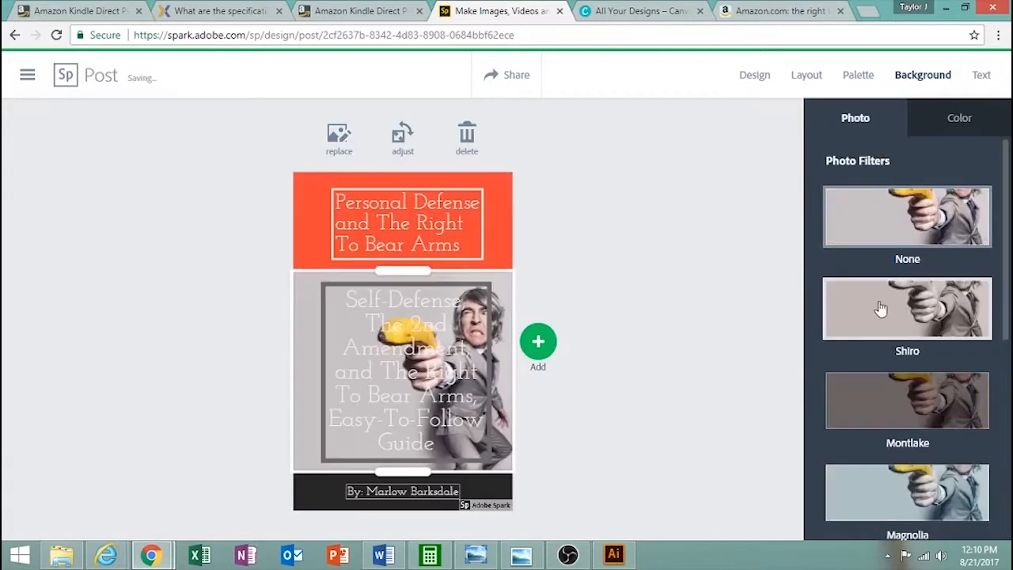
{"action": "left_click", "coordinate": [397, 140]}
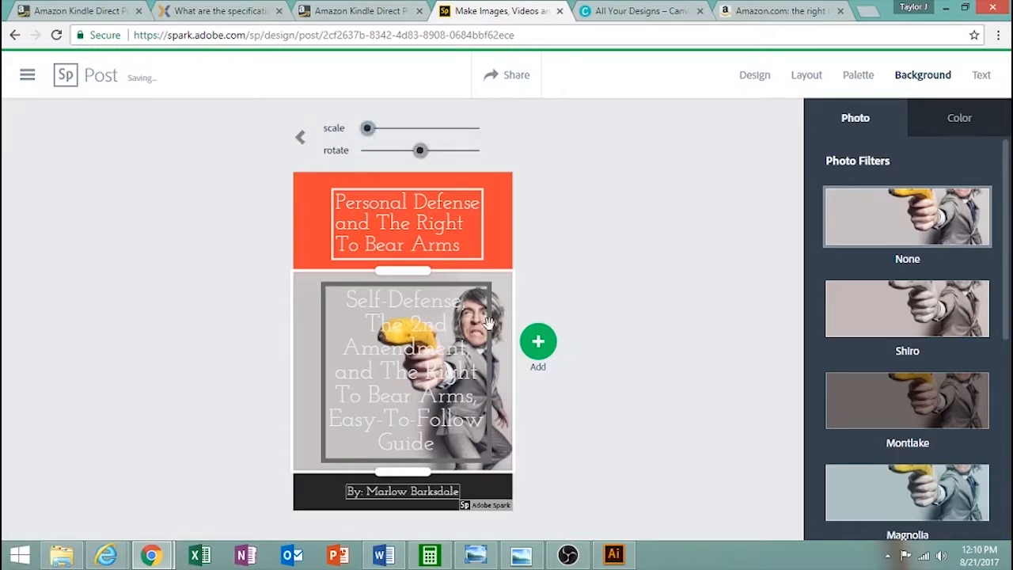
Resize the subtitle into a small block over the photo's lower part, and shrink the title text and its orange panel.
{"action": "left_click", "coordinate": [507, 396]}
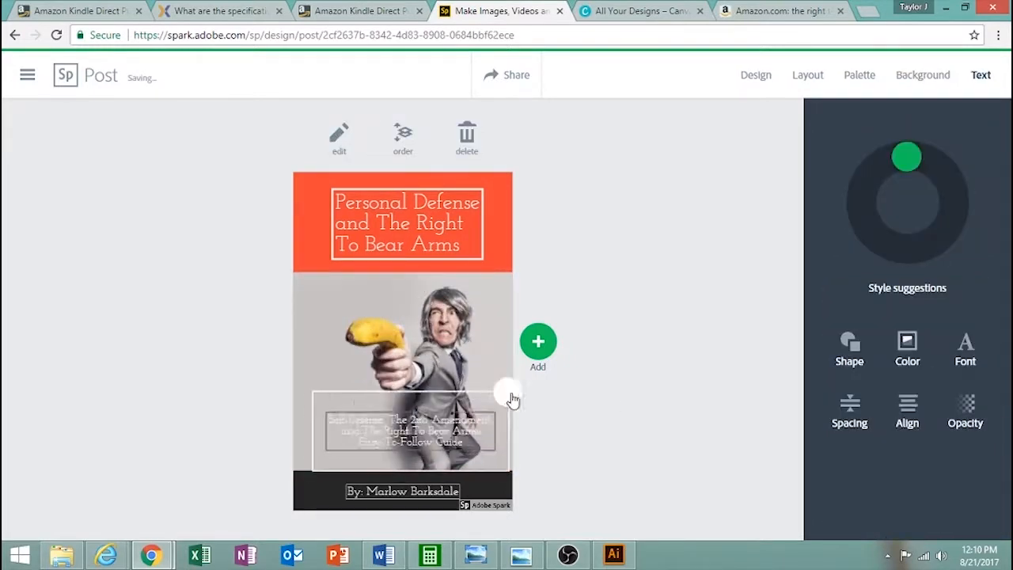
{"action": "left_click", "coordinate": [503, 239]}
{"action": "left_click", "coordinate": [690, 220]}
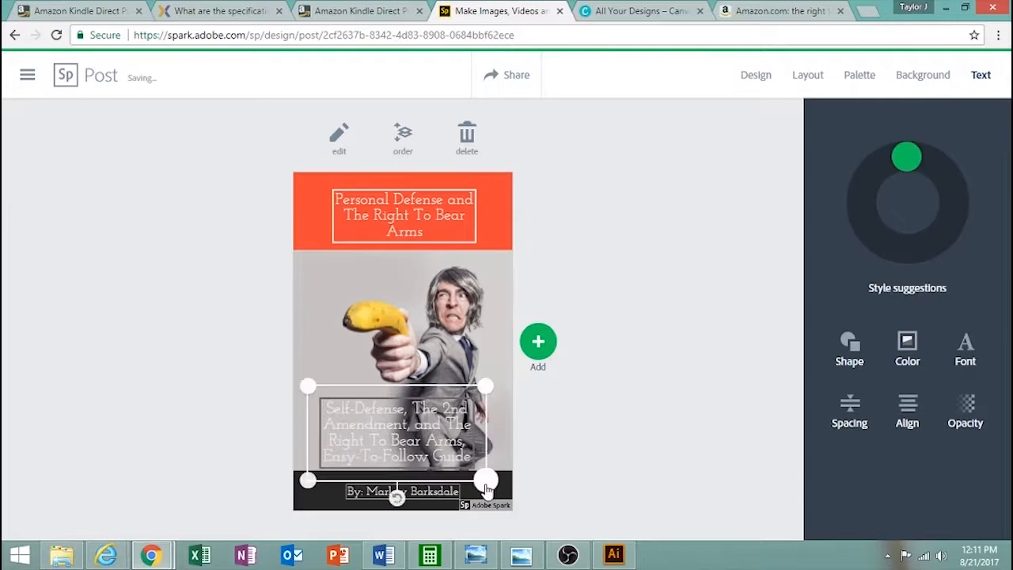
{"action": "left_click_drag", "start_coordinate": [486, 483], "coordinate": [518, 472]}
Change the subtitle's font and recolour its text orange-red.
{"action": "left_click", "coordinate": [965, 348]}
{"action": "left_click", "coordinate": [868, 222]}
{"action": "left_click", "coordinate": [952, 518]}
{"action": "left_click", "coordinate": [909, 349]}
{"action": "left_click", "coordinate": [848, 455]}
{"action": "left_click", "coordinate": [953, 519]}
{"action": "left_click", "coordinate": [908, 348]}
{"action": "left_click", "coordinate": [952, 519]}
Apply the shape with bars above and below the subtitle, and set the text in a heavy slab-serif font.
{"action": "left_click", "coordinate": [852, 348]}
{"action": "left_click", "coordinate": [860, 448]}
{"action": "left_click", "coordinate": [952, 518]}
{"action": "left_click_drag", "start_coordinate": [455, 394], "coordinate": [439, 389]}
{"action": "left_click", "coordinate": [965, 348]}
{"action": "left_click", "coordinate": [873, 359]}
{"action": "left_click", "coordinate": [953, 518]}
Extend the dark lower panel up behind the subtitle, and move the title and author line up within the orange panel.
{"action": "left_click", "coordinate": [317, 499]}
{"action": "left_click_drag", "start_coordinate": [403, 471], "coordinate": [396, 402]}
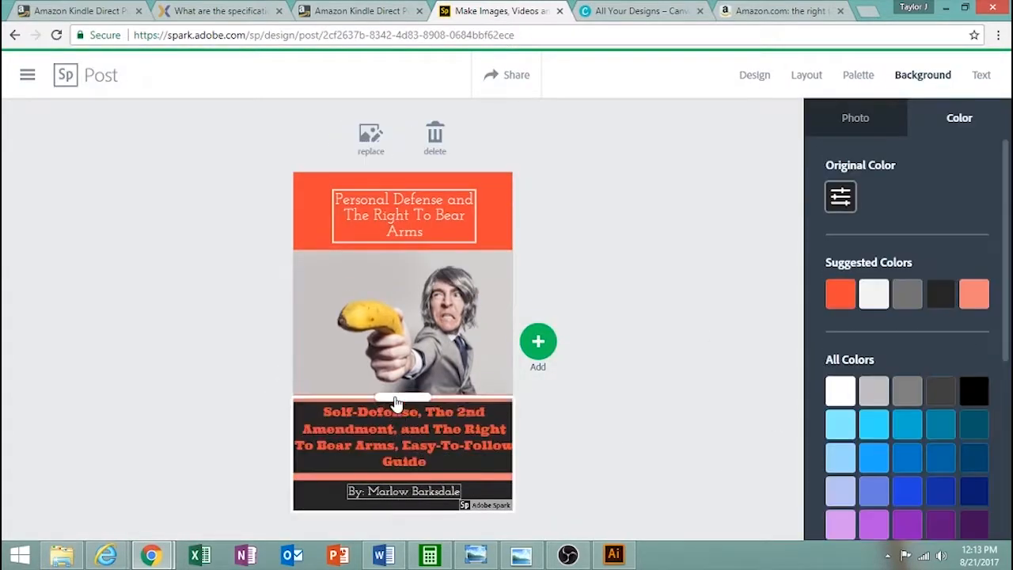
{"action": "left_click_drag", "start_coordinate": [405, 215], "coordinate": [403, 205]}
{"action": "left_click", "coordinate": [479, 328]}
{"action": "left_click_drag", "start_coordinate": [404, 492], "coordinate": [403, 247]}
{"action": "left_click", "coordinate": [110, 259]}
Reposition the subtitle in the dark lower panel, and give it a thin slab font with wider line spacing.
{"action": "left_click_drag", "start_coordinate": [404, 437], "coordinate": [439, 451]}
{"action": "left_click", "coordinate": [403, 460]}
{"action": "left_click", "coordinate": [965, 349]}
{"action": "left_click", "coordinate": [901, 407]}
{"action": "left_click", "coordinate": [952, 519]}
{"action": "left_click", "coordinate": [848, 415]}
{"action": "left_click", "coordinate": [748, 367]}
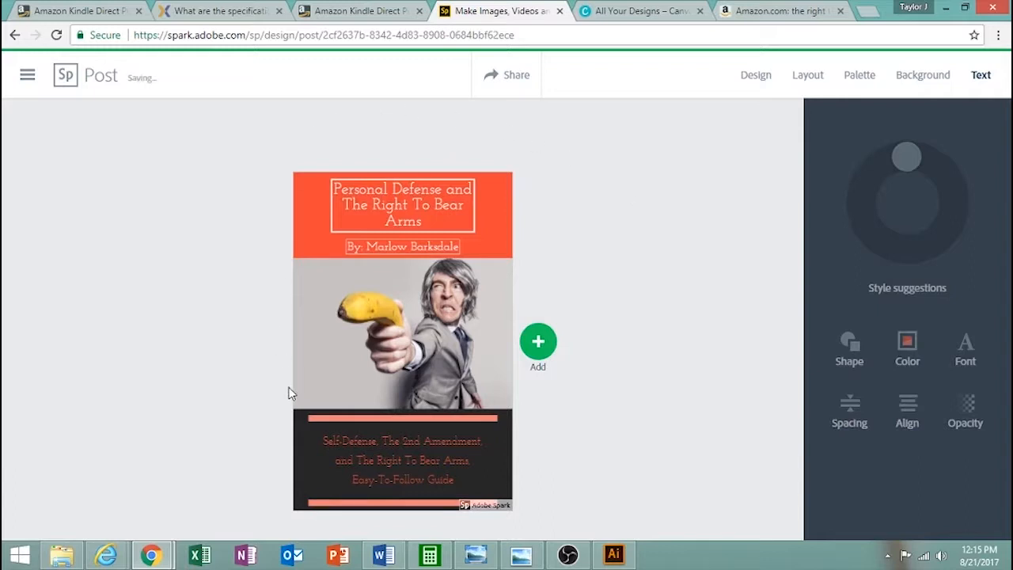
Check the offer to remove the Adobe Spark watermark and decline sharing the post.
{"action": "left_click", "coordinate": [486, 505]}
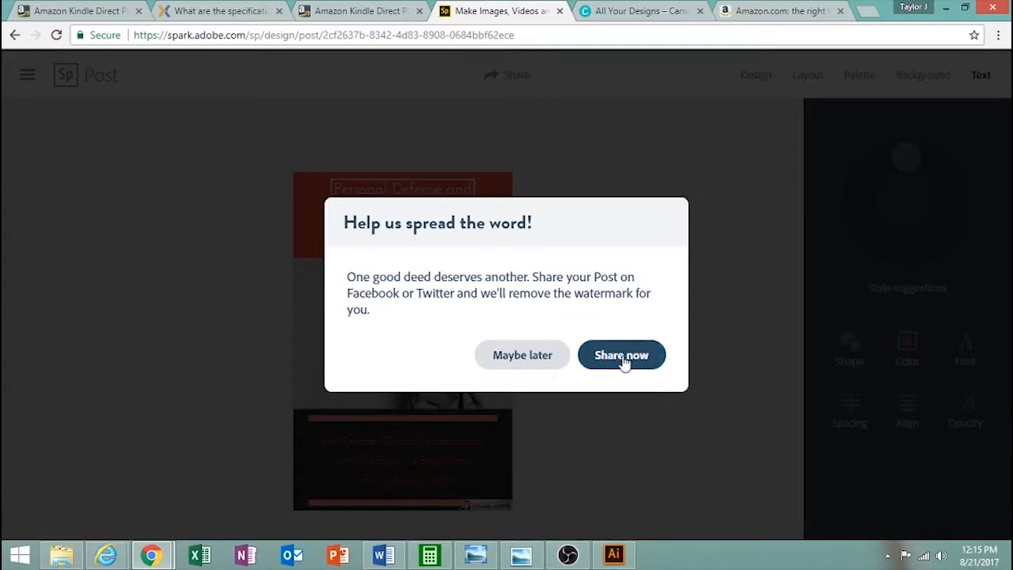
{"action": "left_click", "coordinate": [513, 357]}
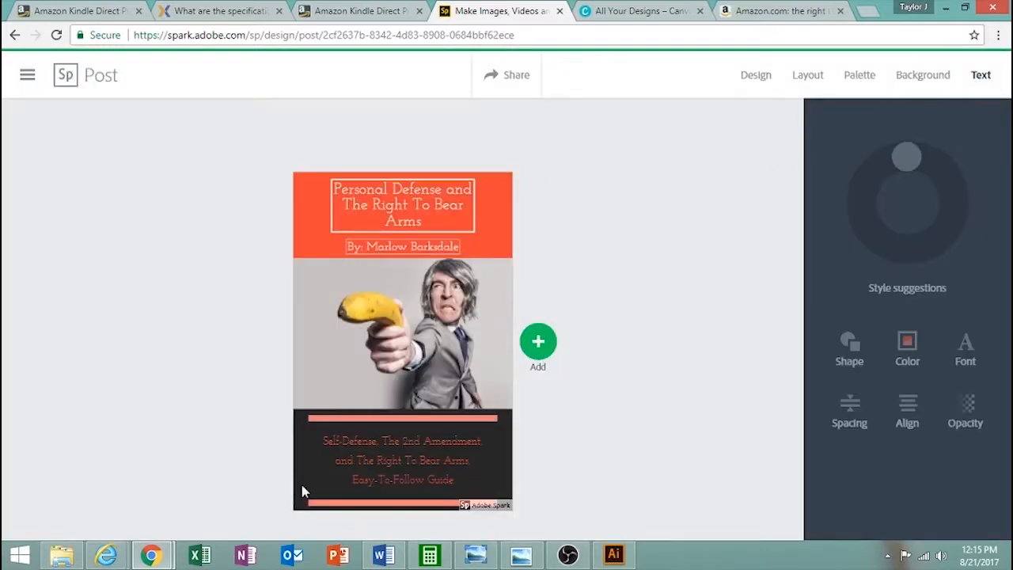
Apply the Joule filter to the photo after trying Montlake and Magnolia, and shuffle it to a muted grey variation.
{"action": "left_click", "coordinate": [410, 307]}
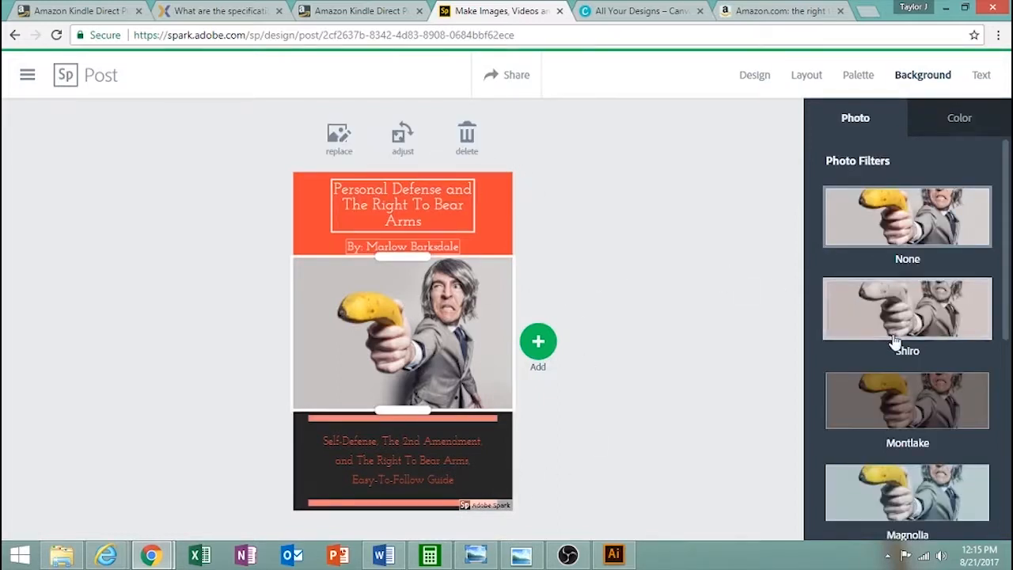
{"action": "left_click", "coordinate": [928, 410]}
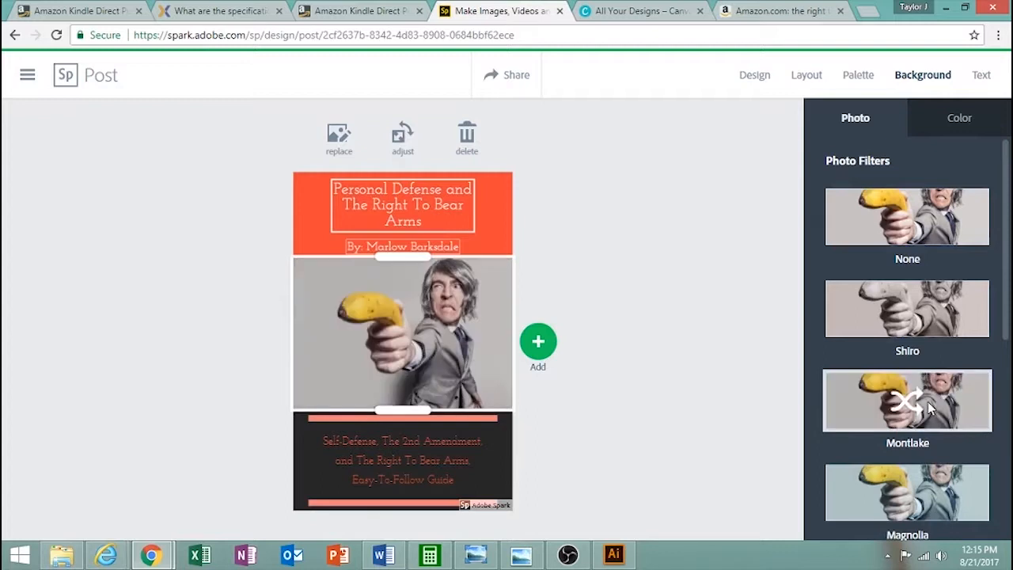
{"action": "scroll", "coordinate": [933, 400], "scroll_direction": "down", "scroll_amount": 2}
{"action": "left_click", "coordinate": [935, 366]}
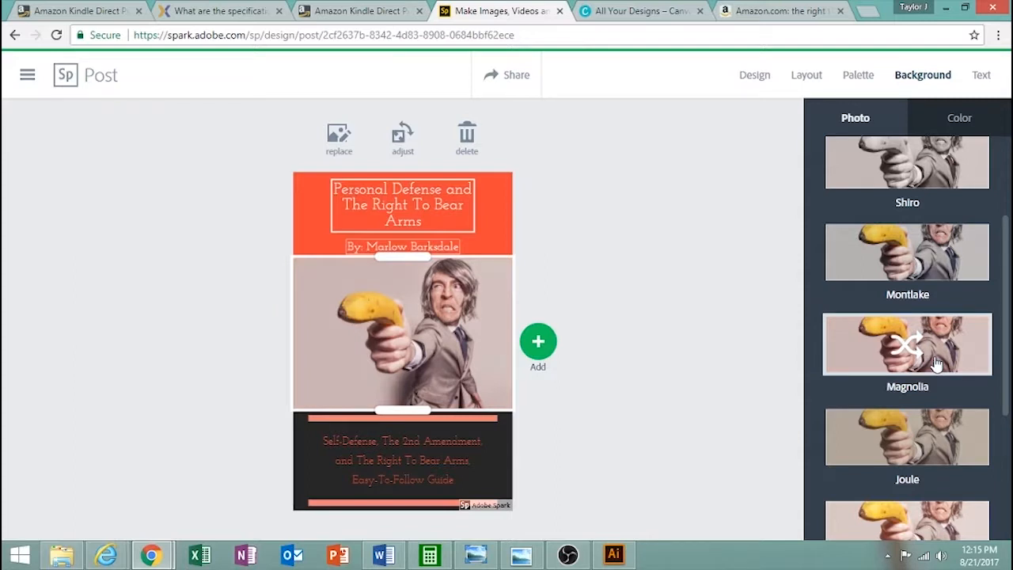
{"action": "left_click", "coordinate": [943, 424]}
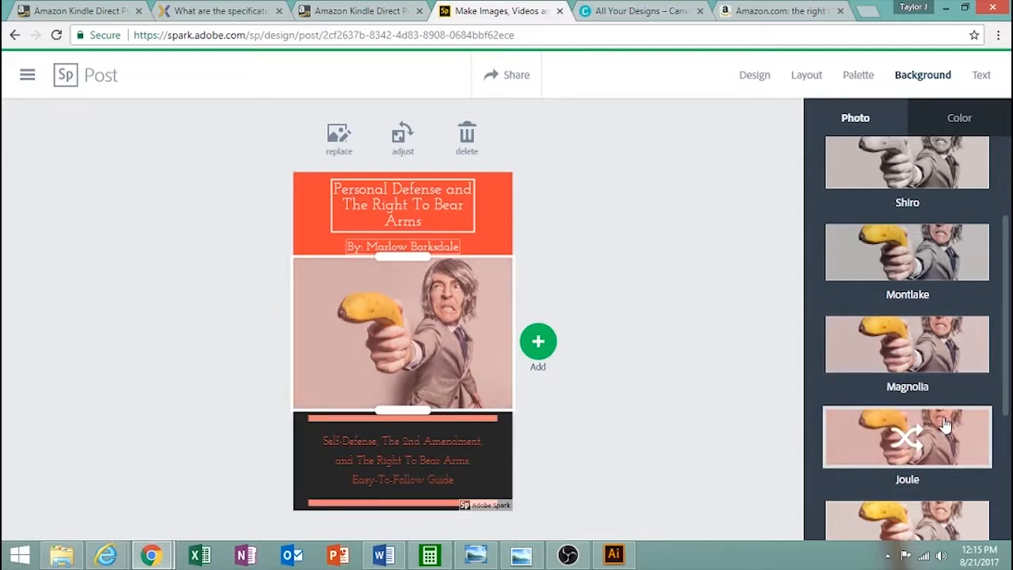
{"action": "left_click", "coordinate": [944, 425]}
{"action": "left_click", "coordinate": [688, 238]}
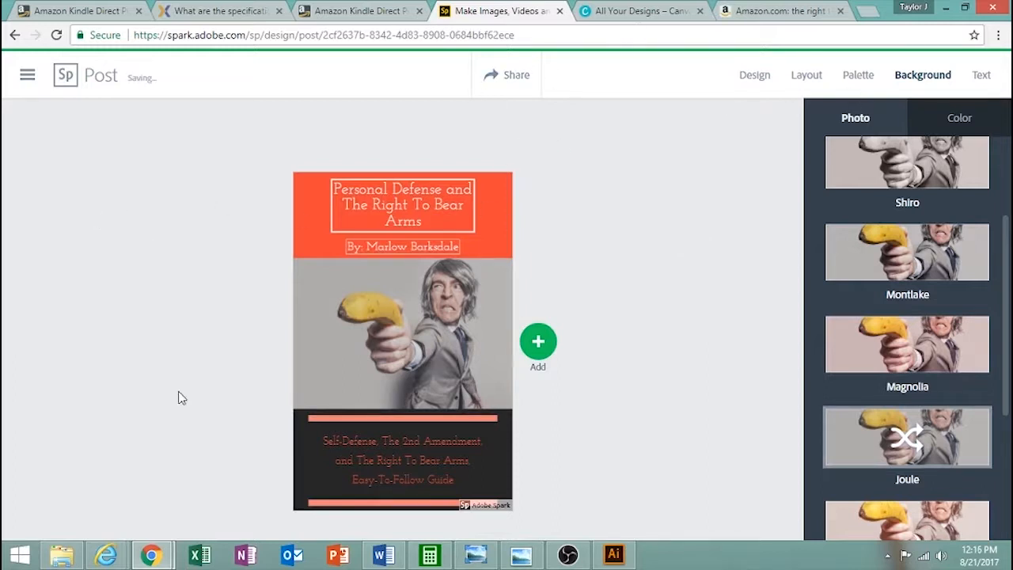
Go to My Projects and show the rename, duplicate, download and delete options of the finished cover.
{"action": "left_click", "coordinate": [26, 74]}
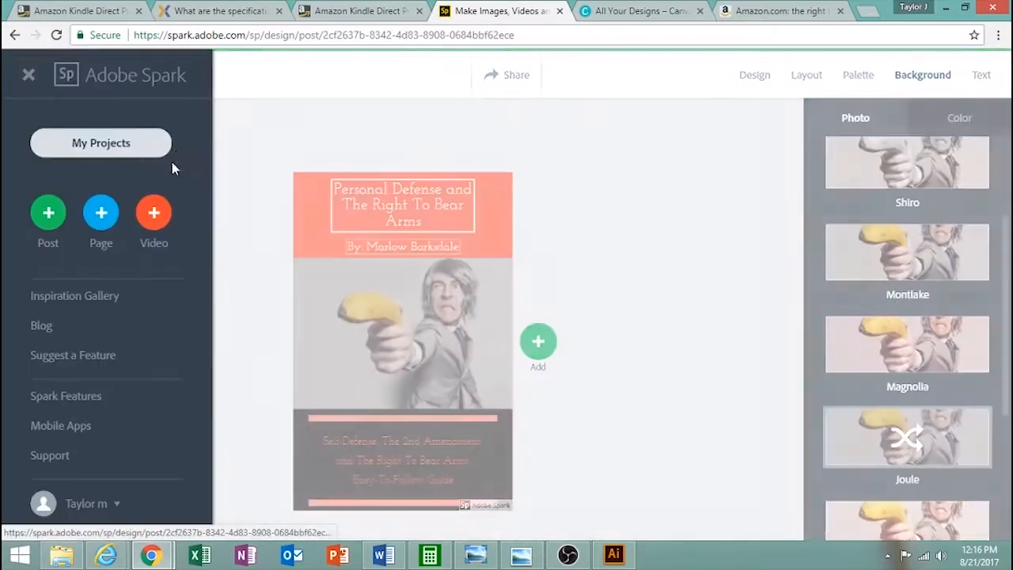
{"action": "left_click", "coordinate": [143, 149]}
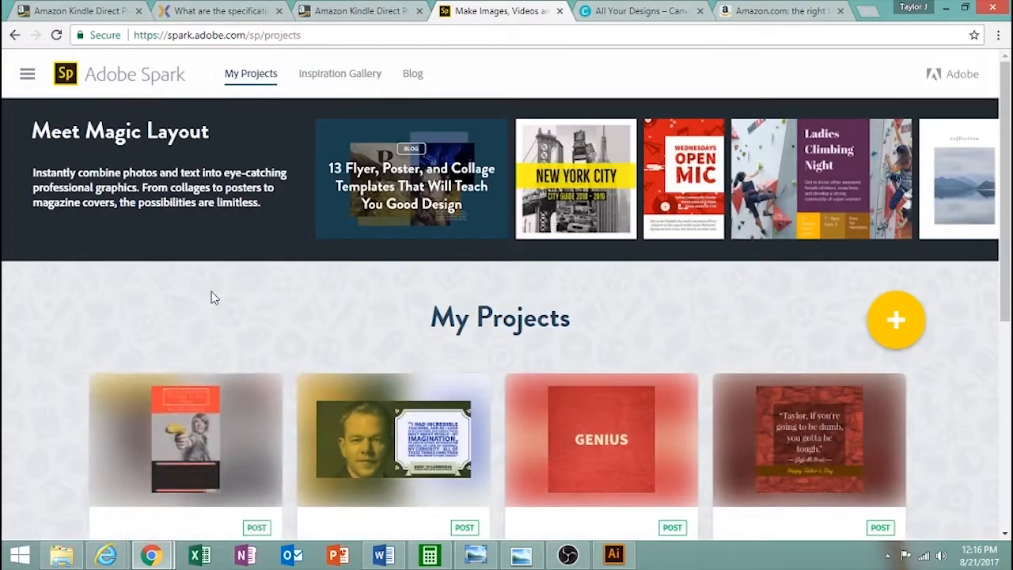
{"action": "scroll", "coordinate": [208, 325], "scroll_direction": "down", "scroll_amount": 1}
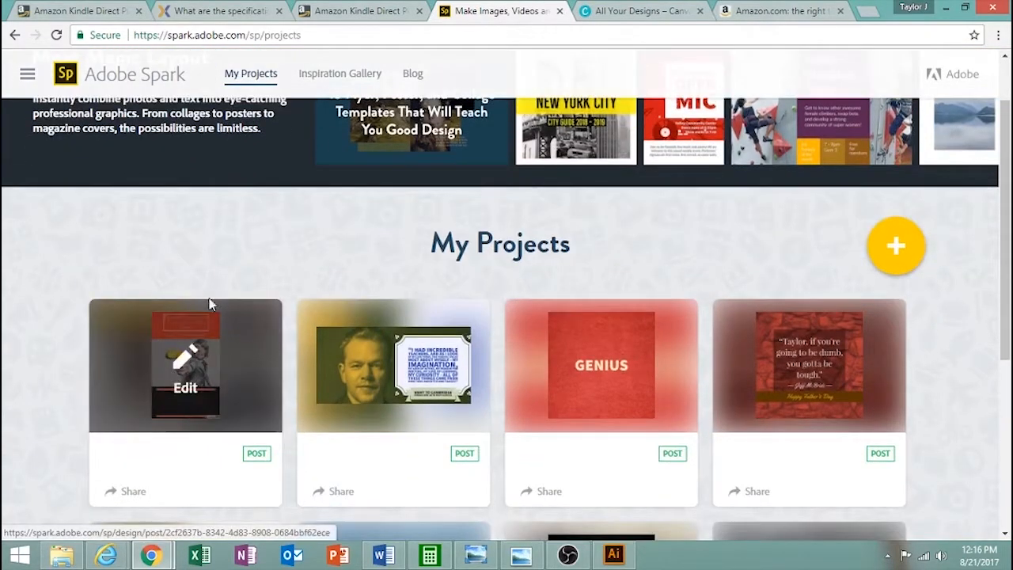
{"action": "left_click", "coordinate": [256, 326]}
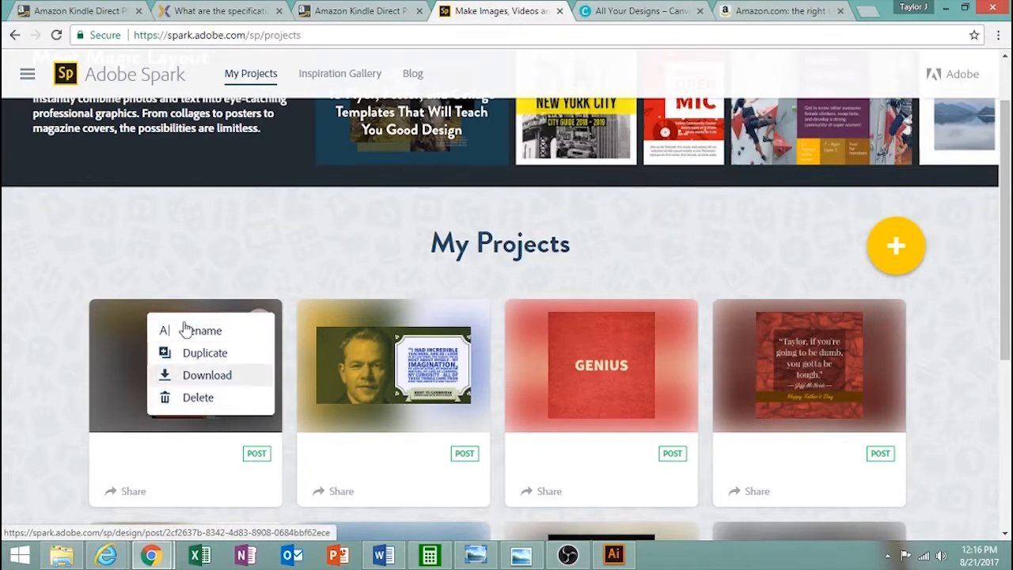
Switch to Canva to examine its design types down to the Blogging & eBooks section, and return to the Adobe Spark projects.
{"action": "left_click", "coordinate": [643, 11]}
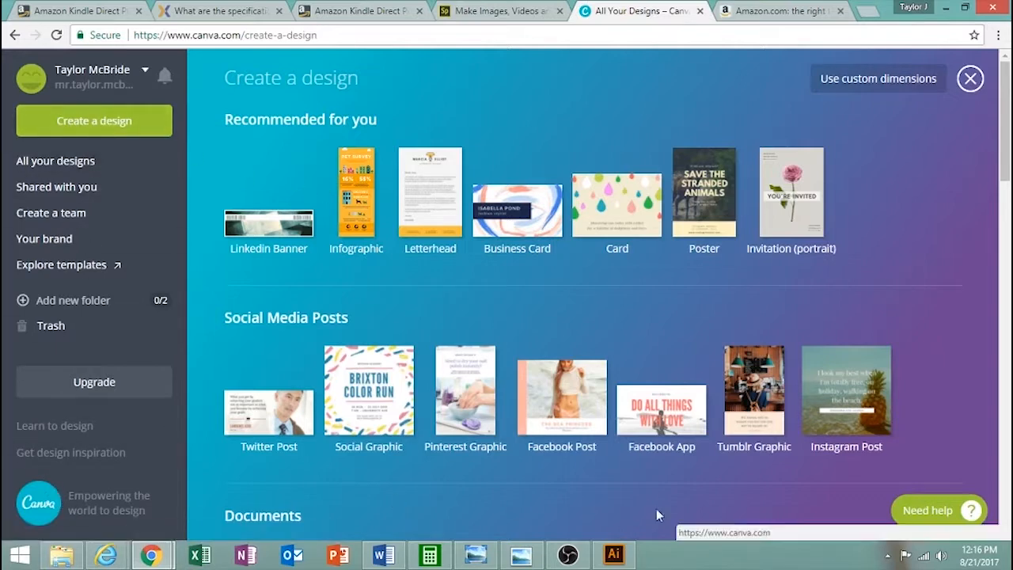
{"action": "left_click", "coordinate": [511, 10]}
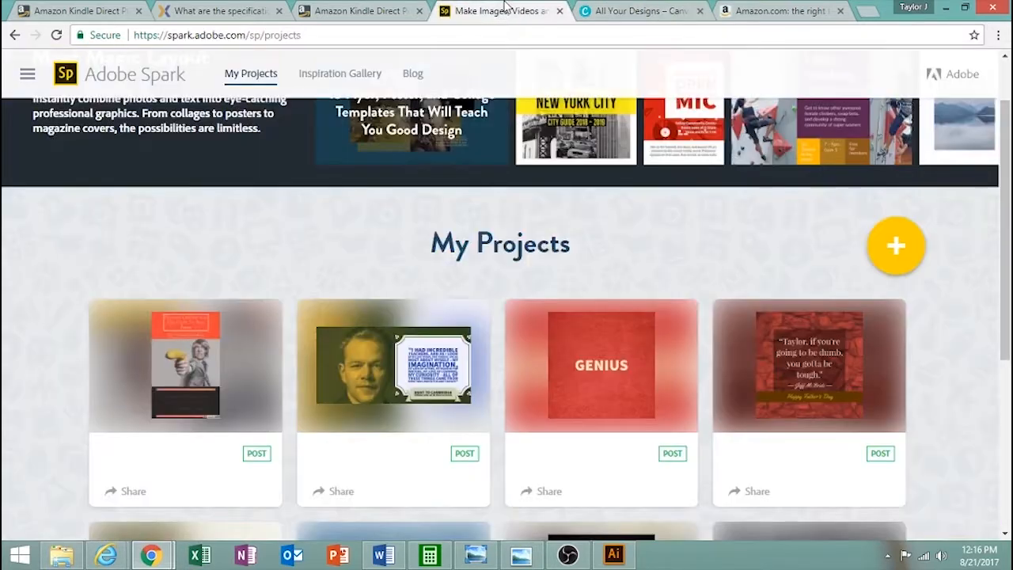
{"action": "left_click", "coordinate": [629, 11]}
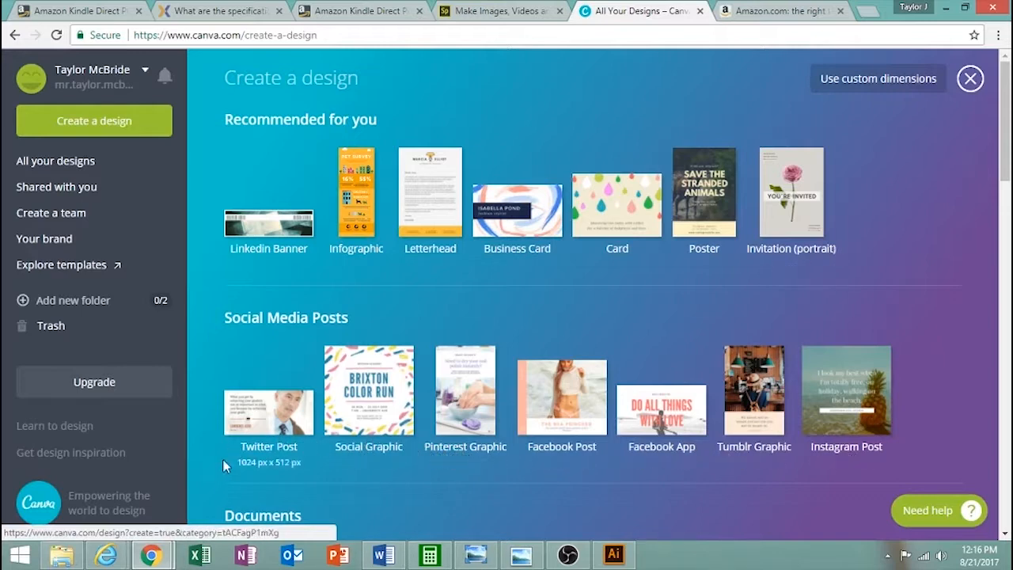
{"action": "scroll", "coordinate": [220, 480], "scroll_direction": "down", "scroll_amount": 3}
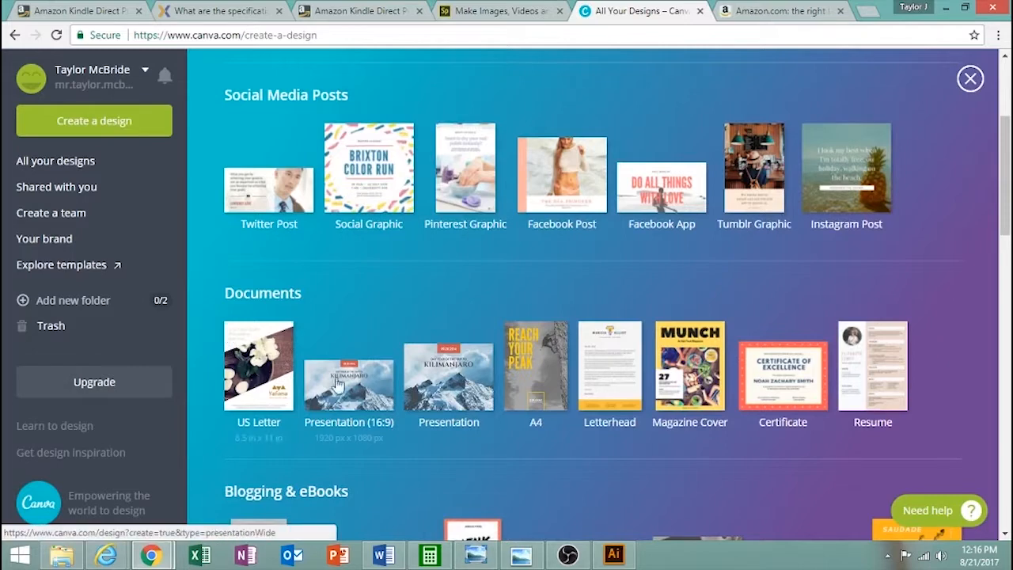
{"action": "scroll", "coordinate": [214, 373], "scroll_direction": "down", "scroll_amount": 2}
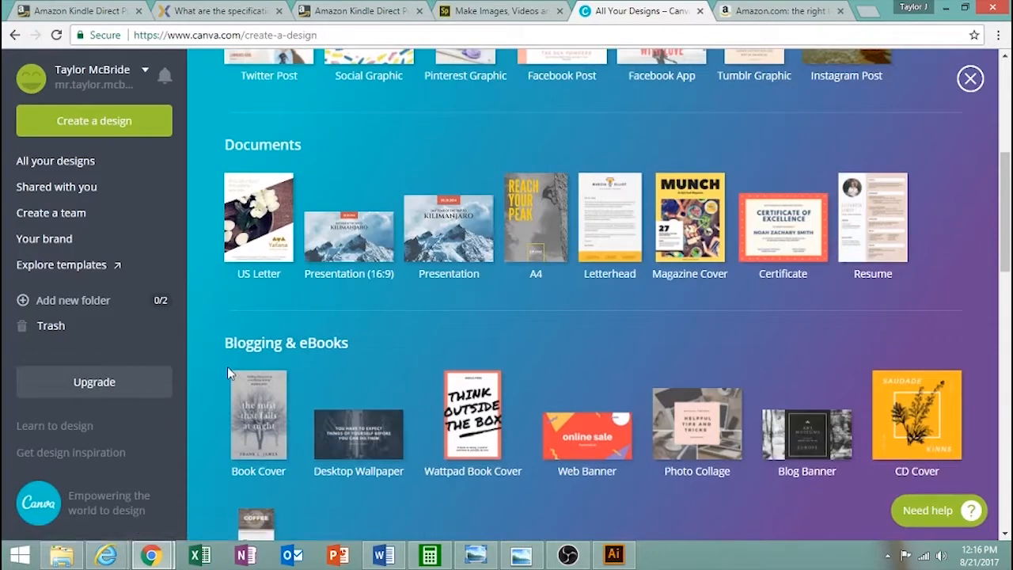
{"action": "scroll", "coordinate": [227, 367], "scroll_direction": "up", "scroll_amount": 5}
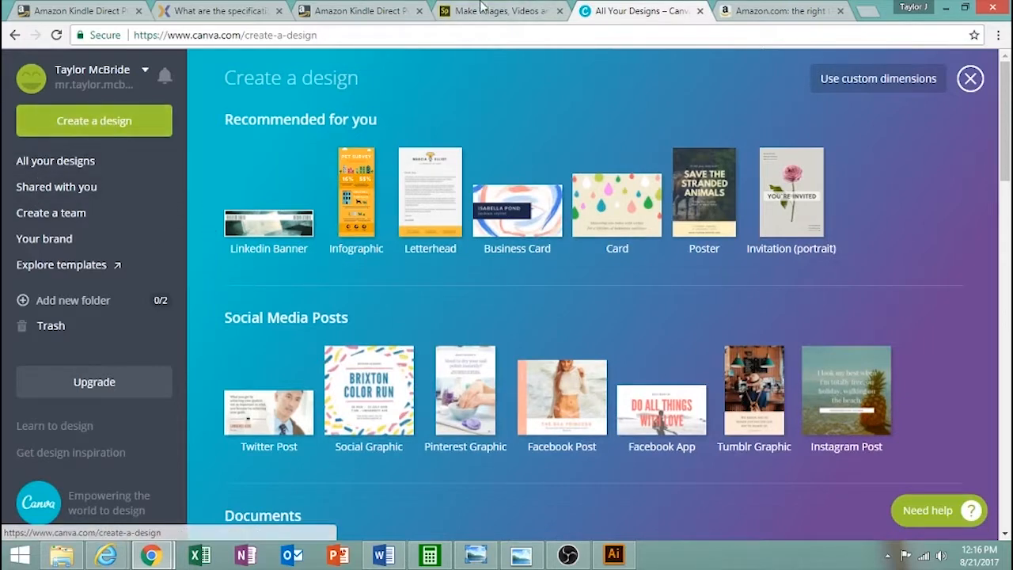
{"action": "left_click", "coordinate": [509, 8]}
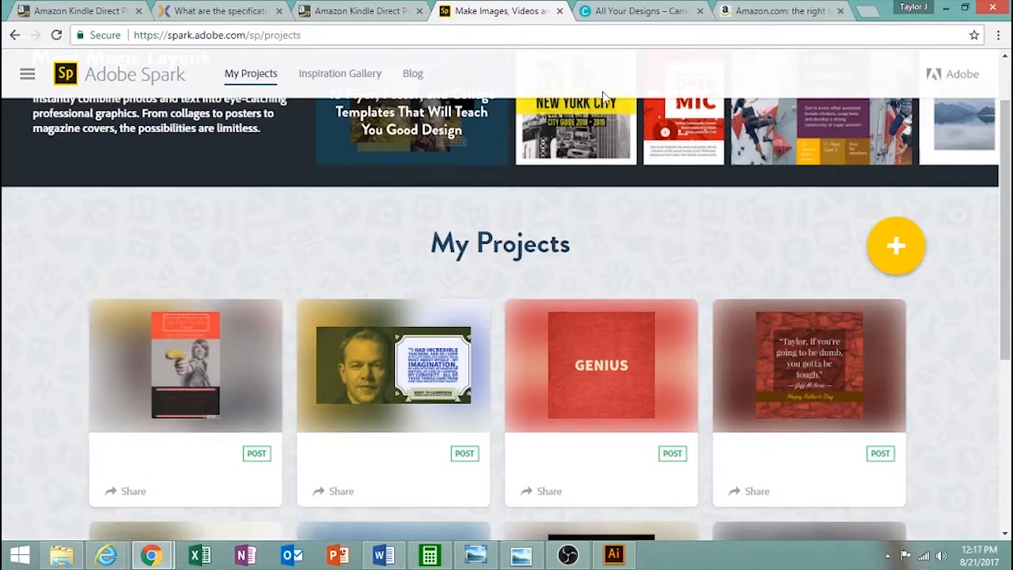
Switch to Canva and open the custom dimensions entry for a new design.
{"action": "left_click", "coordinate": [665, 13]}
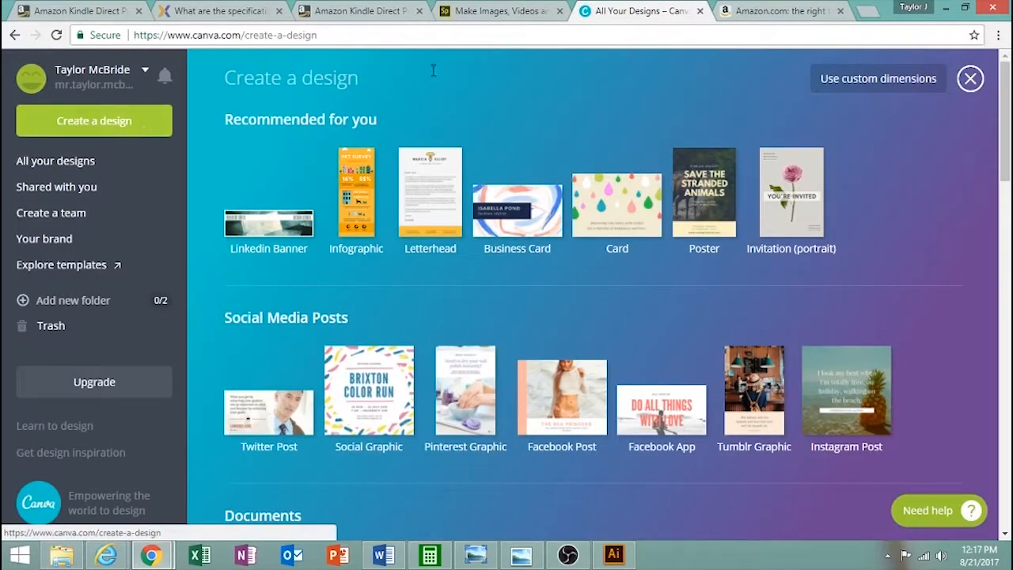
{"action": "left_click", "coordinate": [884, 87]}
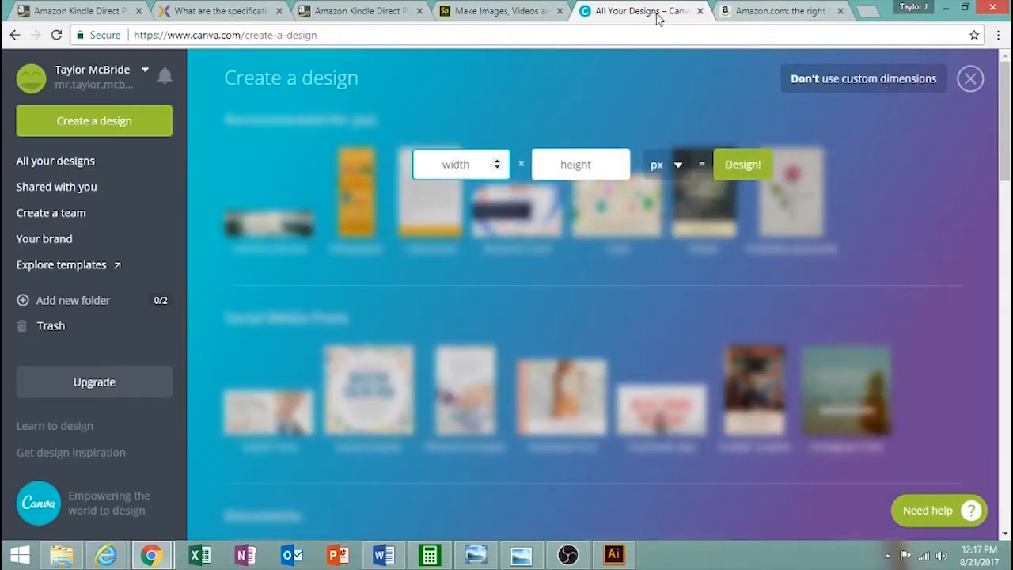
Switch to Adobe Spark, start a new post from scratch to examine the preset formats, and return to My Projects.
{"action": "left_click", "coordinate": [491, 12]}
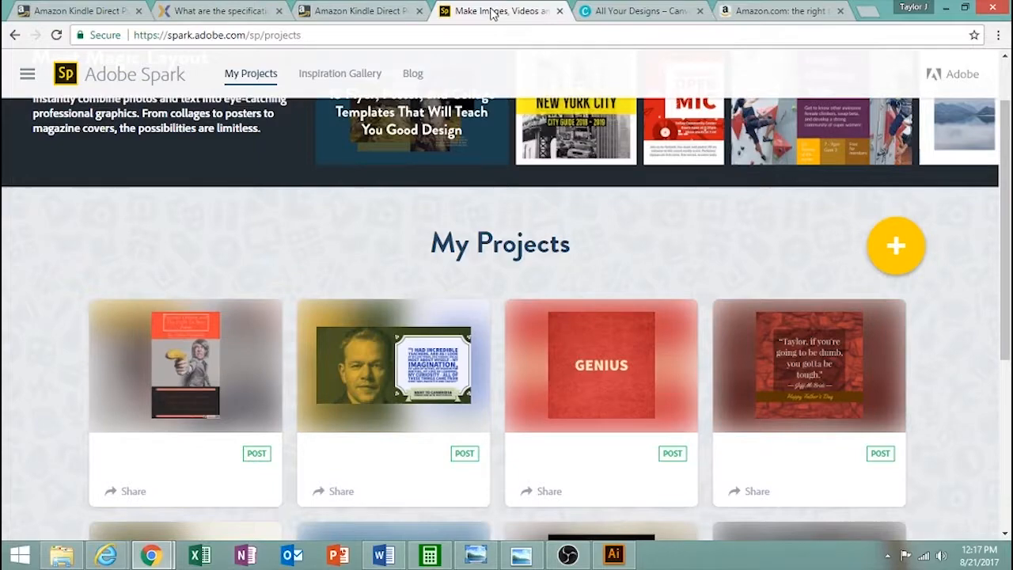
{"action": "left_click", "coordinate": [895, 245]}
{"action": "left_click", "coordinate": [195, 284]}
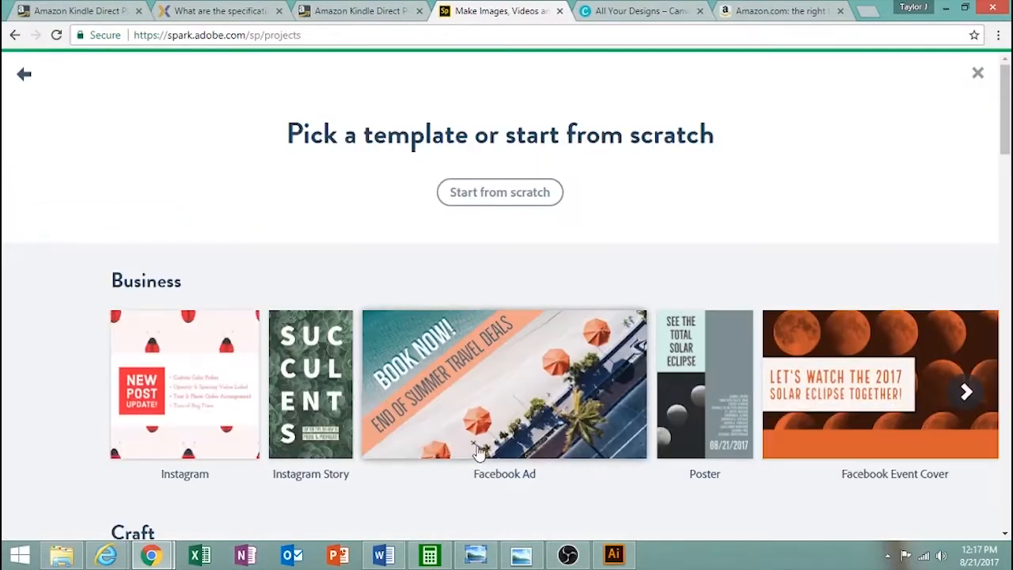
{"action": "left_click", "coordinate": [484, 188]}
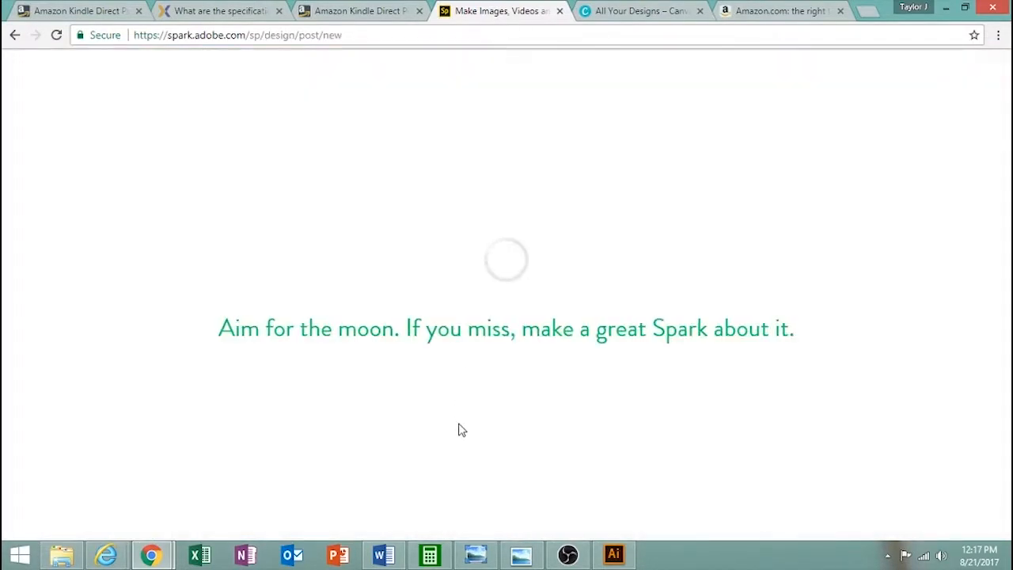
{"action": "left_click", "coordinate": [832, 475]}
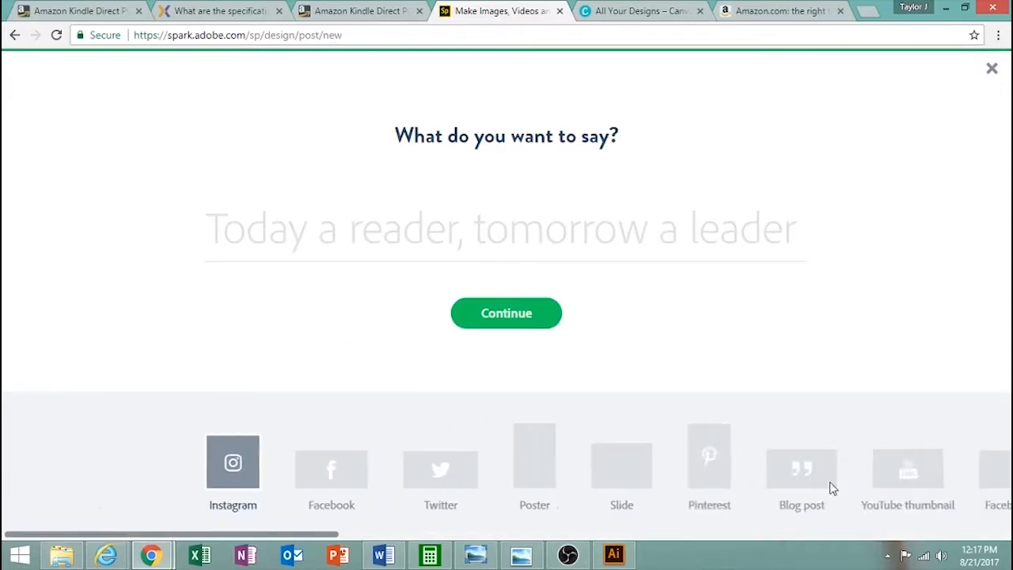
{"action": "left_click_drag", "start_coordinate": [311, 537], "coordinate": [305, 483]}
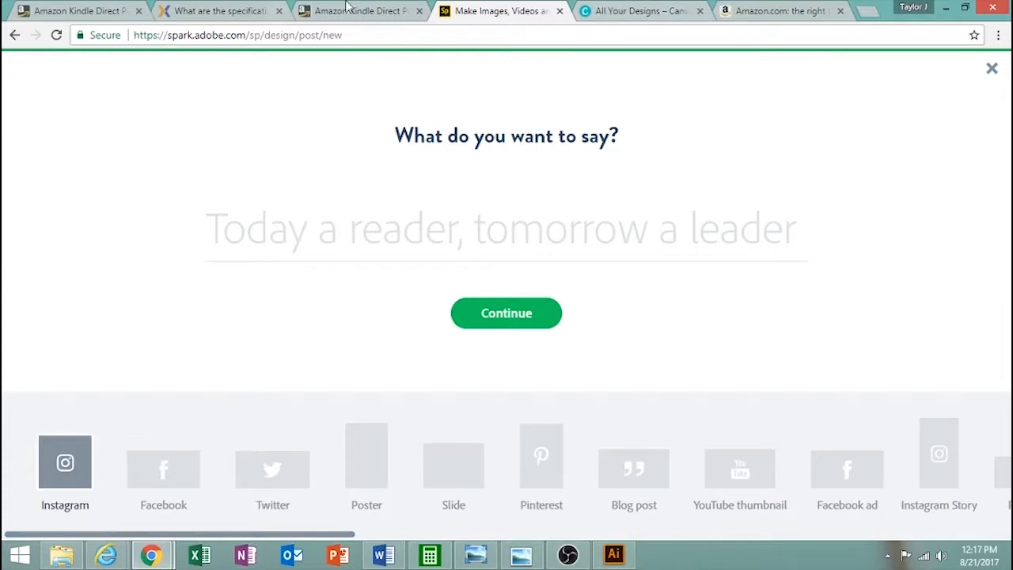
{"action": "left_click", "coordinate": [992, 69]}
{"action": "mouse_move", "coordinate": [187, 463]}
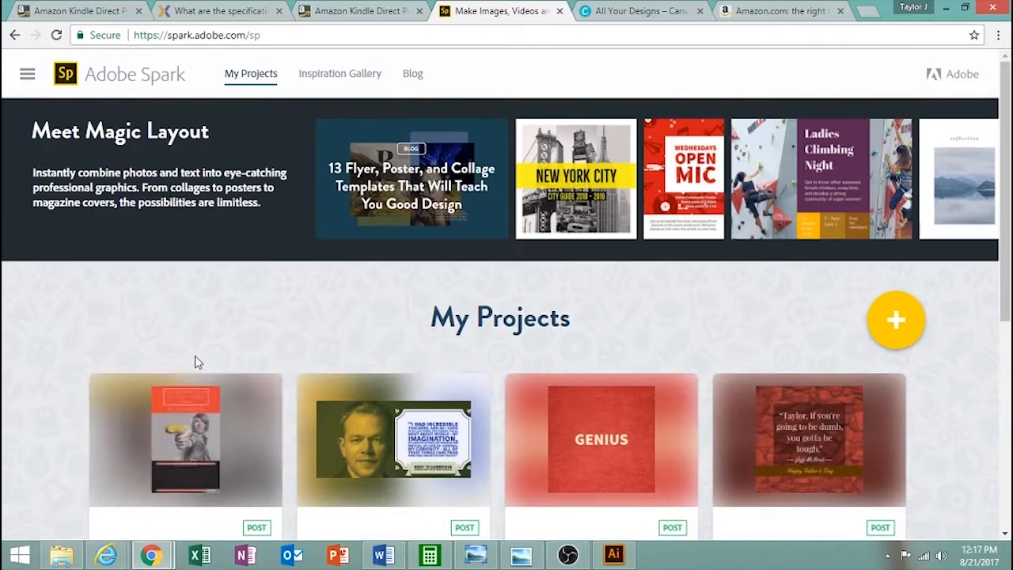
Switch to the Kindle Direct Publishing help and examine the ideal and maximum eBook cover dimensions.
{"action": "left_click", "coordinate": [85, 7]}
{"action": "left_click", "coordinate": [297, 329]}
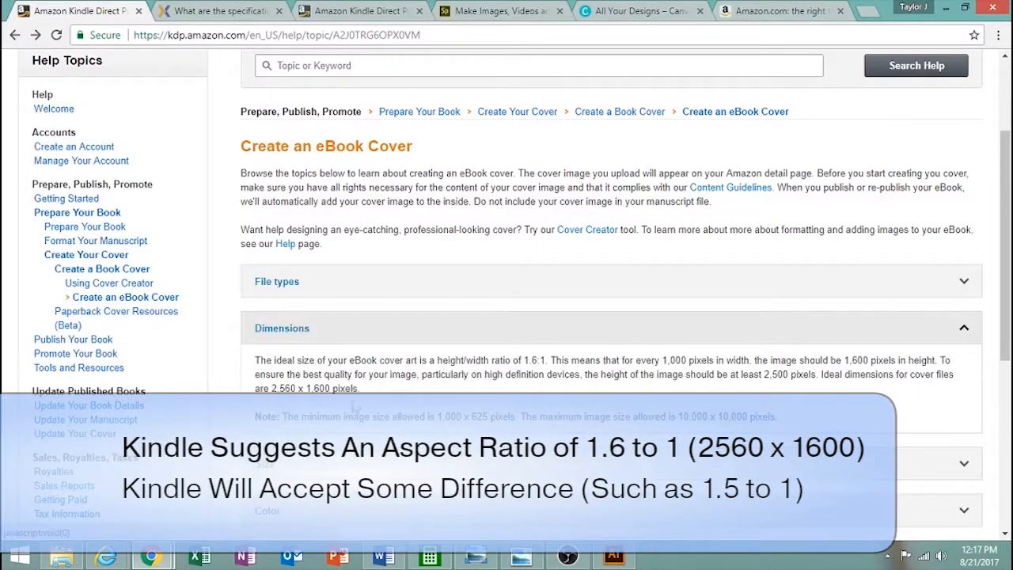
{"action": "left_click_drag", "start_coordinate": [361, 389], "coordinate": [273, 387]}
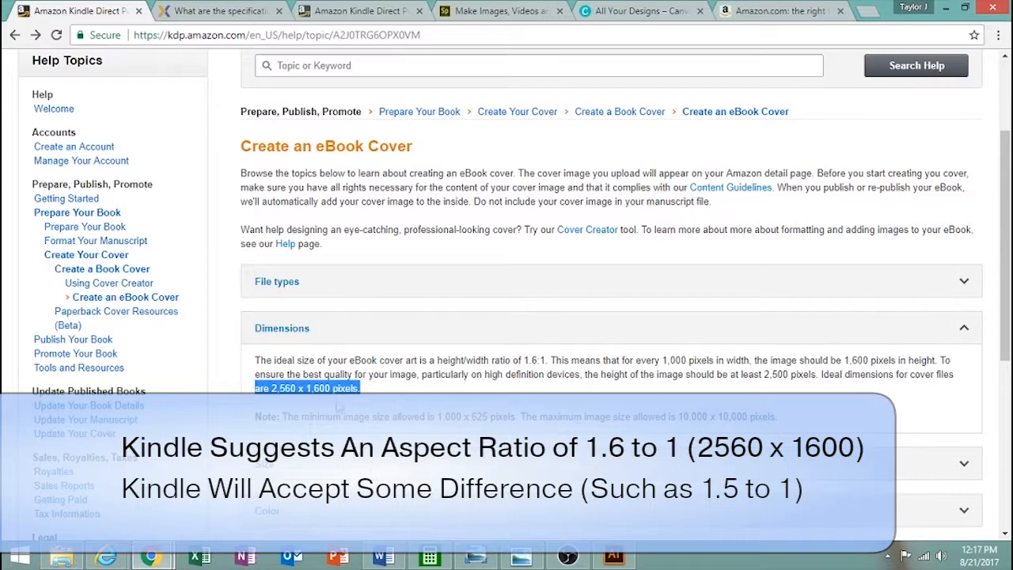
{"action": "left_click", "coordinate": [308, 404]}
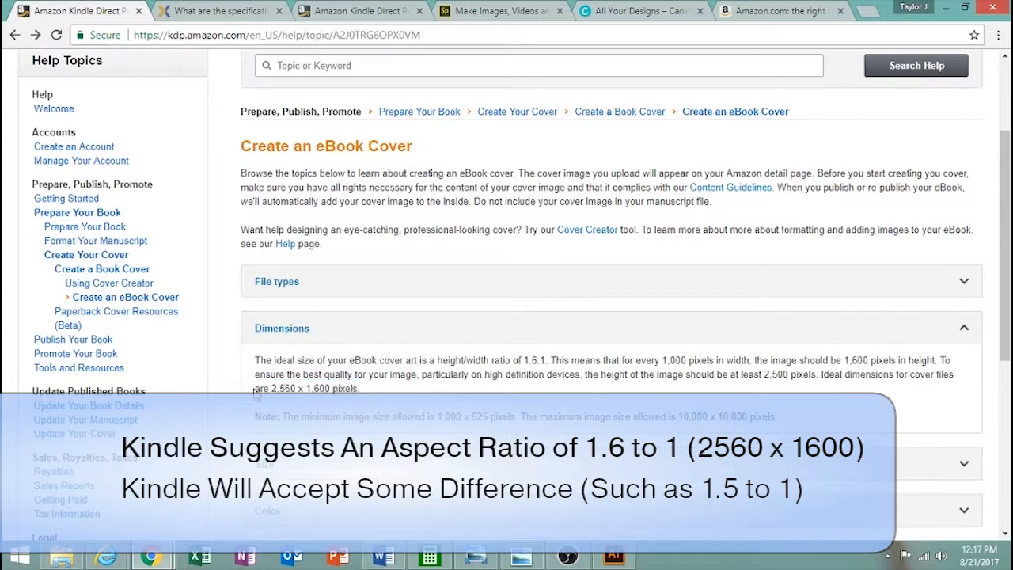
{"action": "left_click_drag", "start_coordinate": [254, 391], "coordinate": [363, 400]}
{"action": "left_click", "coordinate": [768, 390]}
{"action": "left_click_drag", "start_coordinate": [680, 416], "coordinate": [738, 417]}
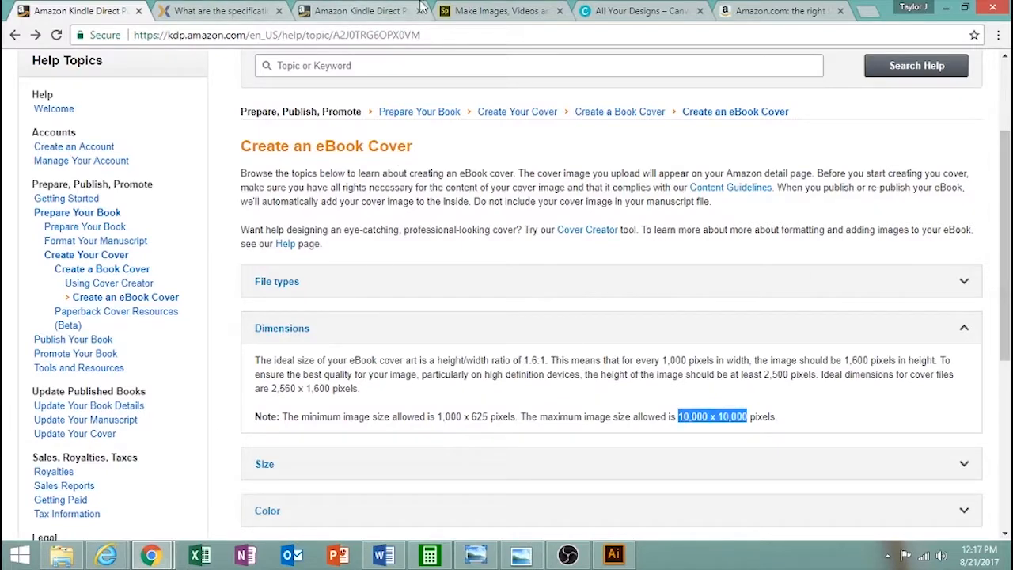
Switch to the Amazon Kindle Store results for "the right to bear arms", reload them and examine the book cover thumbnails.
{"action": "left_click", "coordinate": [758, 12]}
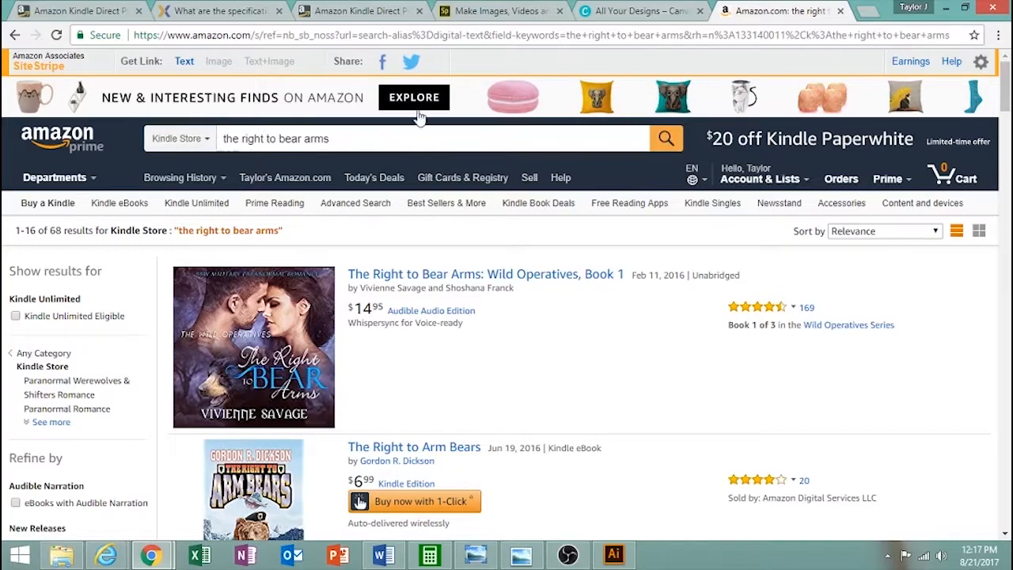
{"action": "left_click", "coordinate": [52, 35]}
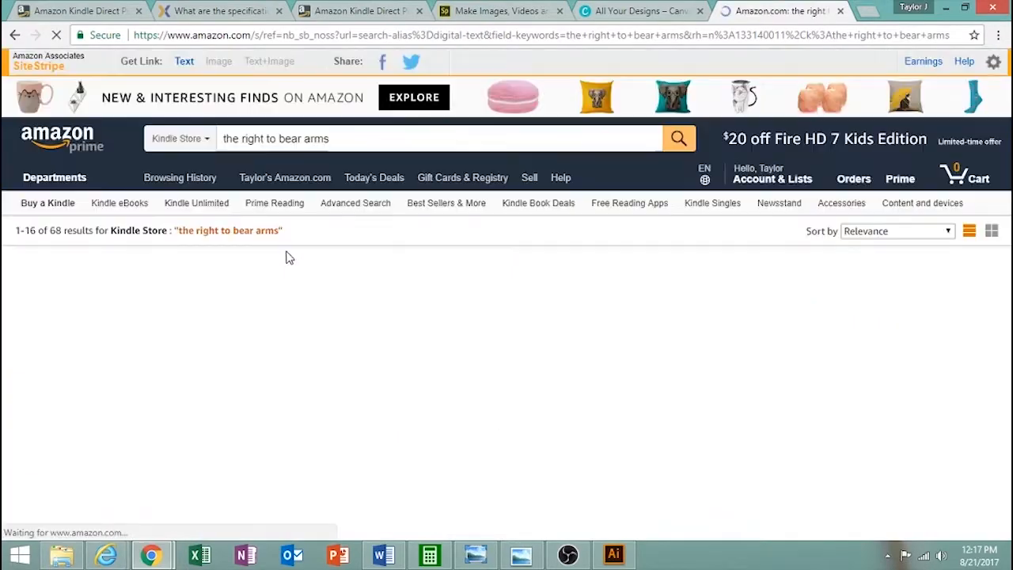
{"action": "scroll", "coordinate": [388, 353], "scroll_direction": "down", "scroll_amount": 1}
{"action": "scroll", "coordinate": [388, 353], "scroll_direction": "down", "scroll_amount": 15}
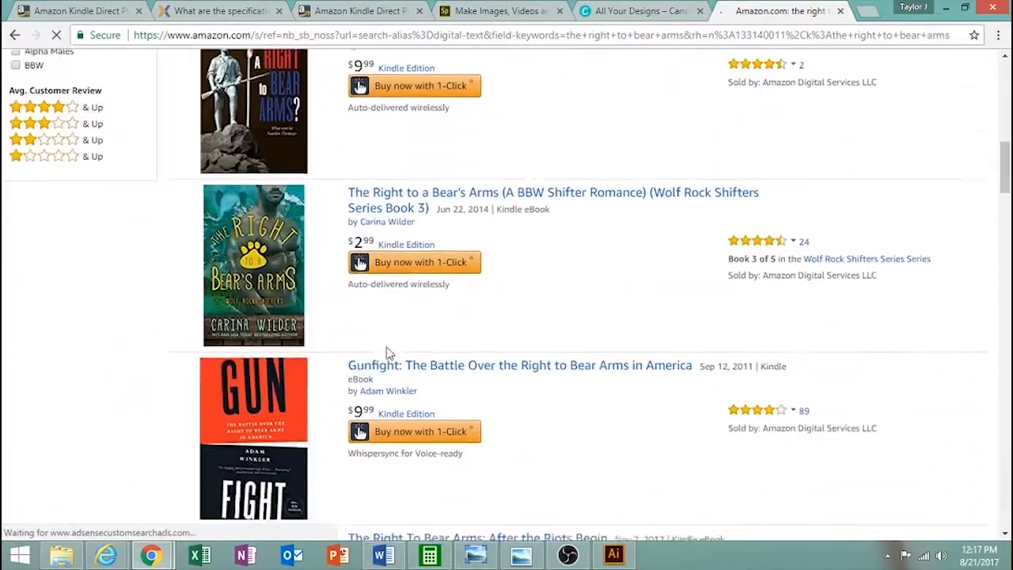
{"action": "scroll", "coordinate": [388, 353], "scroll_direction": "down", "scroll_amount": 4}
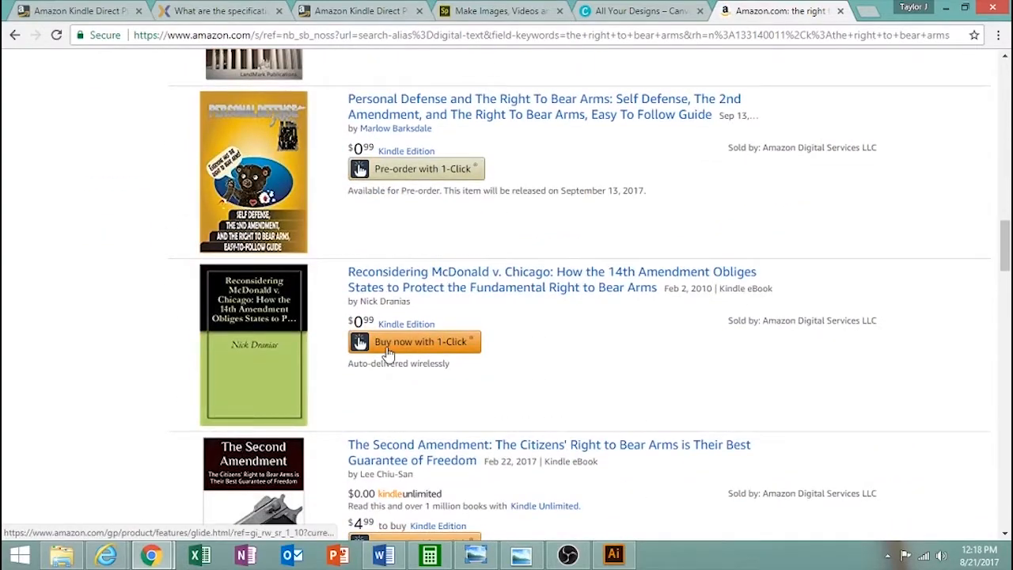
{"action": "scroll", "coordinate": [388, 353], "scroll_direction": "up", "scroll_amount": 20}
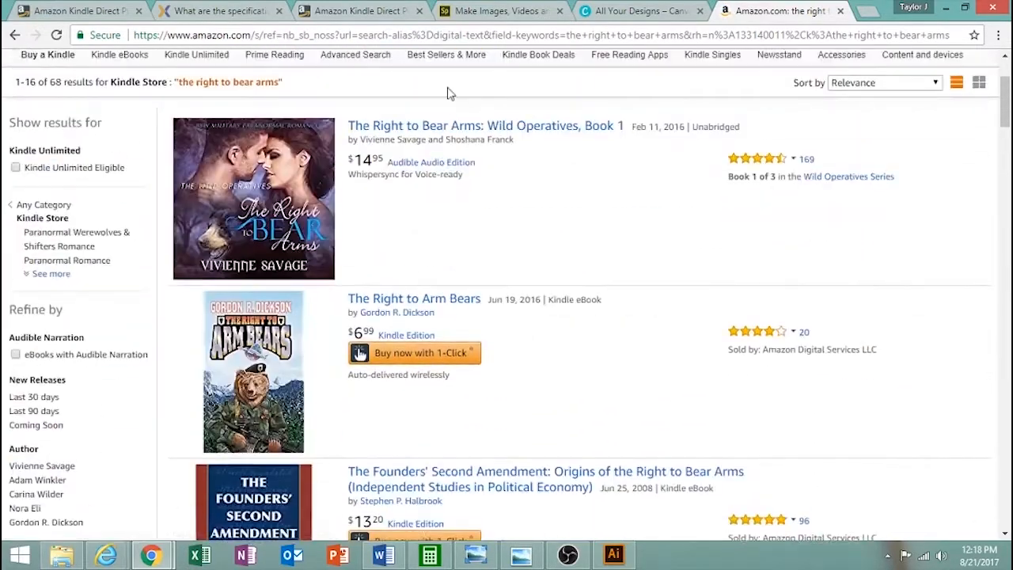
Return to the Kindle eBook cover help and highlight the note on minimum and maximum image sizes.
{"action": "left_click", "coordinate": [79, 10]}
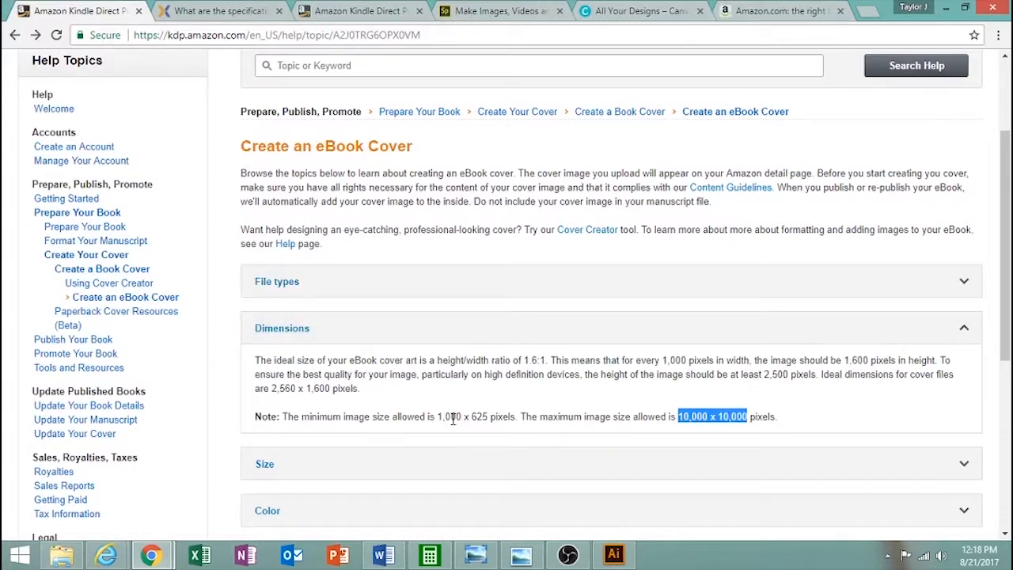
{"action": "left_click", "coordinate": [255, 425]}
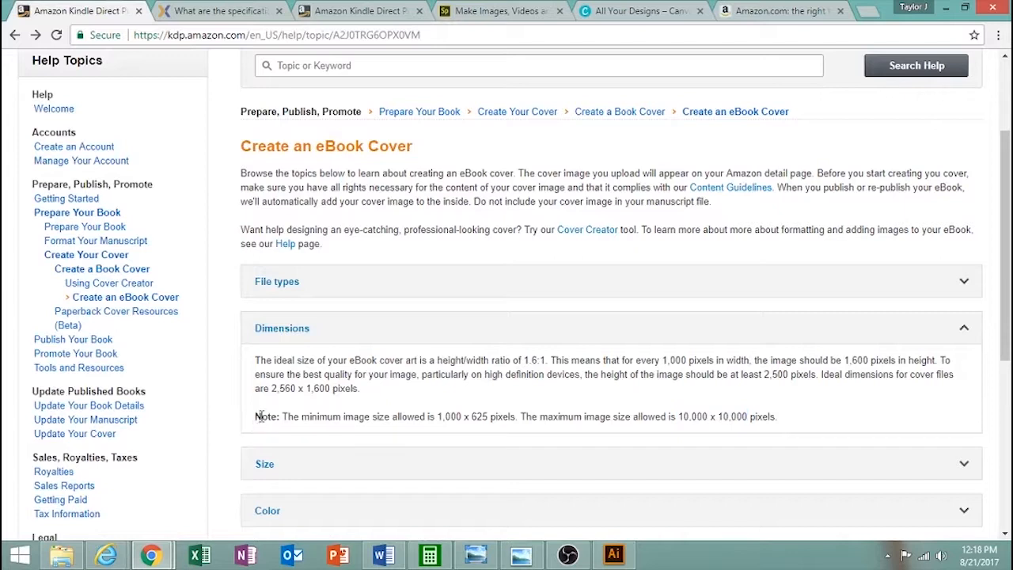
{"action": "left_click_drag", "start_coordinate": [259, 418], "coordinate": [798, 426]}
{"action": "left_click", "coordinate": [800, 425]}
{"action": "left_click_drag", "start_coordinate": [256, 419], "coordinate": [848, 418]}
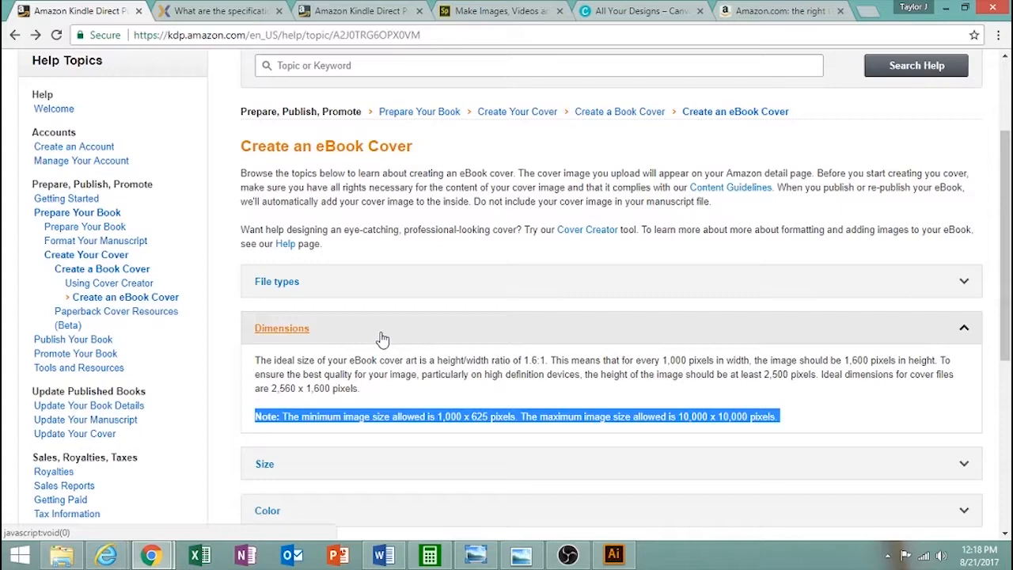
Examine the ACX audiobook cover requirements for pixel size and resolution, and compare them with the Kindle cover dimensions.
{"action": "left_click", "coordinate": [184, 9]}
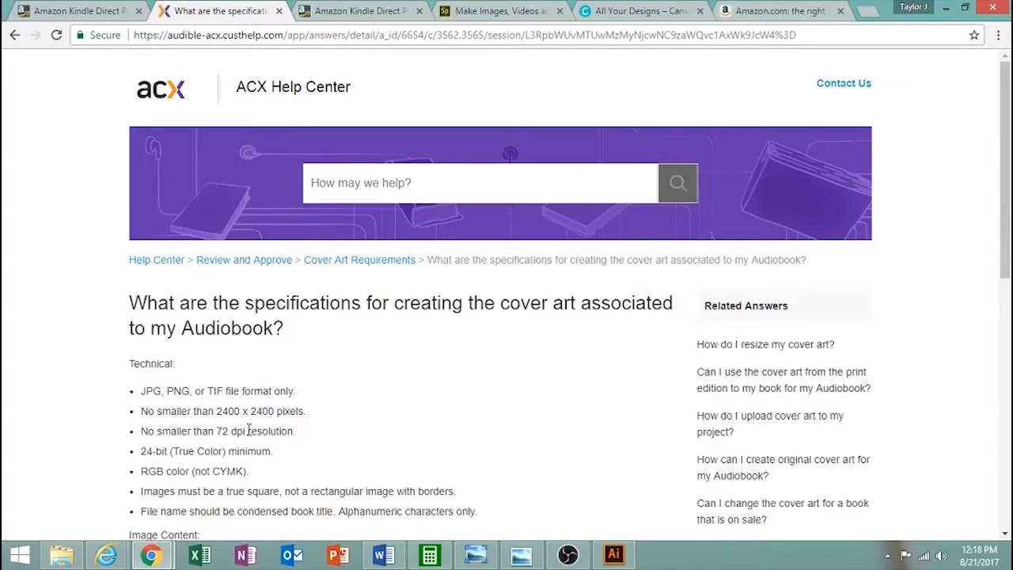
{"action": "left_click_drag", "start_coordinate": [217, 413], "coordinate": [276, 414]}
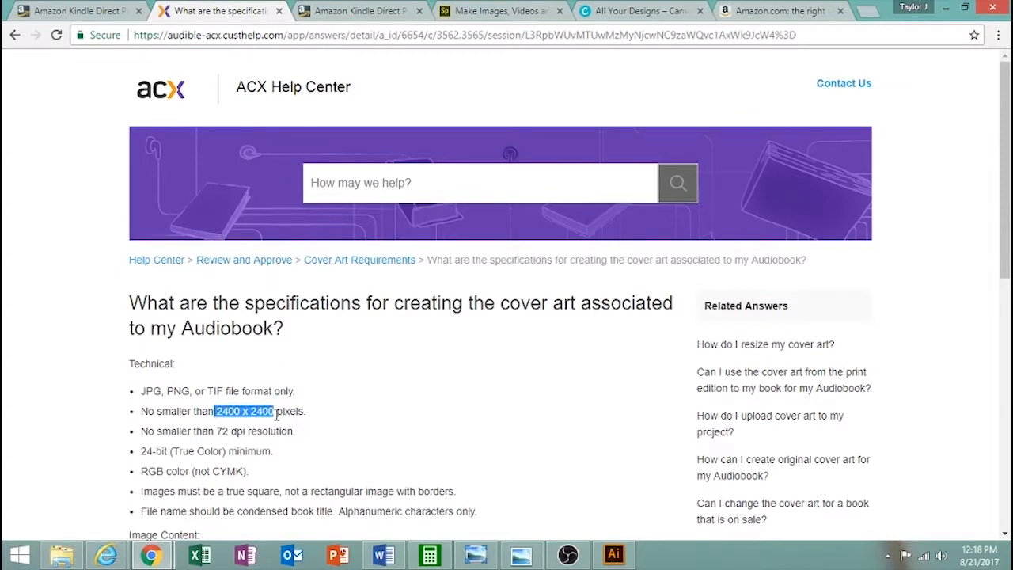
{"action": "left_click", "coordinate": [226, 416]}
{"action": "left_click_drag", "start_coordinate": [273, 427], "coordinate": [286, 426]}
{"action": "left_click_drag", "start_coordinate": [144, 433], "coordinate": [244, 432]}
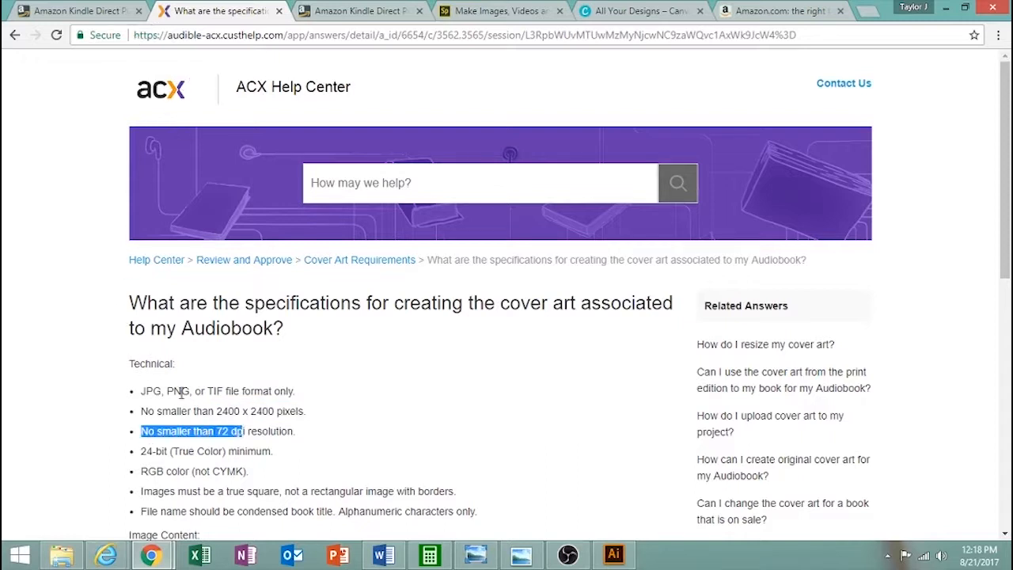
{"action": "left_click", "coordinate": [301, 469]}
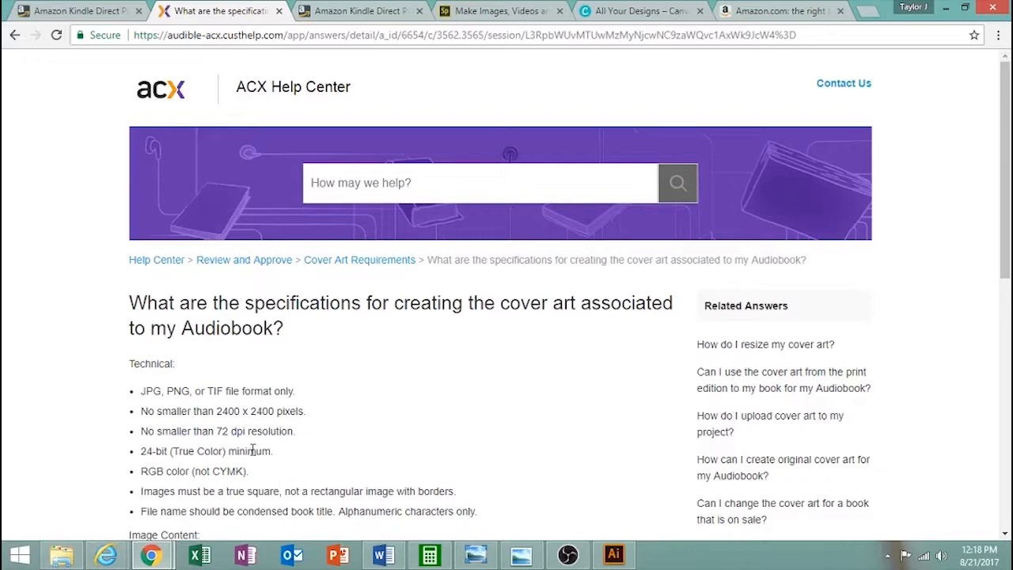
{"action": "left_click", "coordinate": [79, 10]}
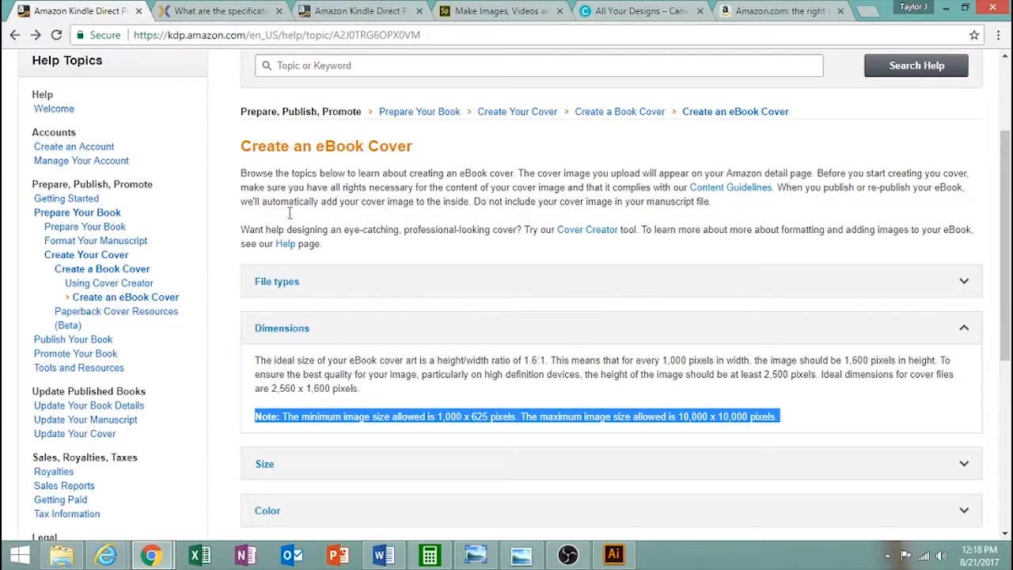
{"action": "left_click", "coordinate": [214, 10]}
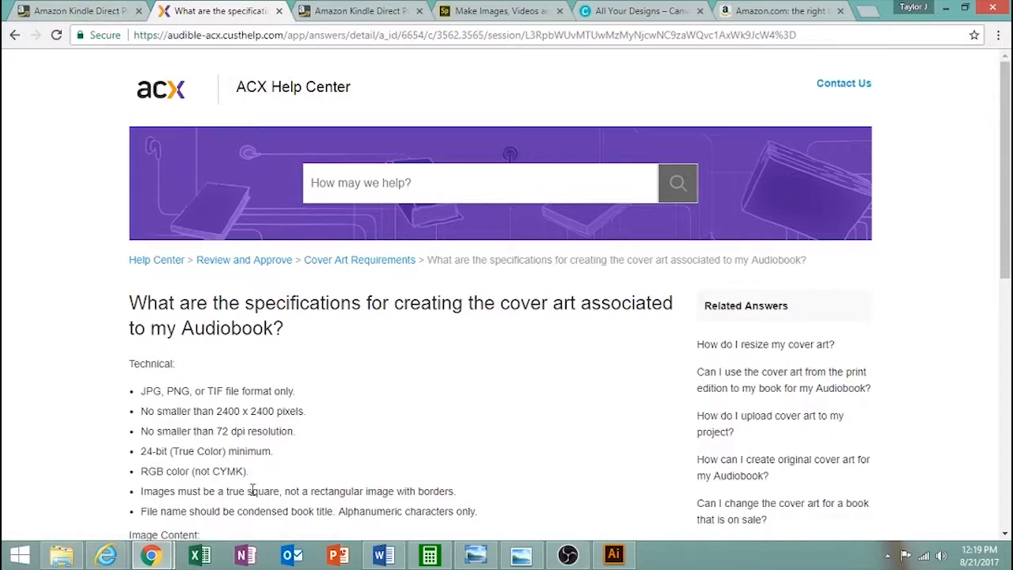
Switch to Canva and create a new design with custom dimensions of 3200 x 4800 px.
{"action": "left_click", "coordinate": [632, 10]}
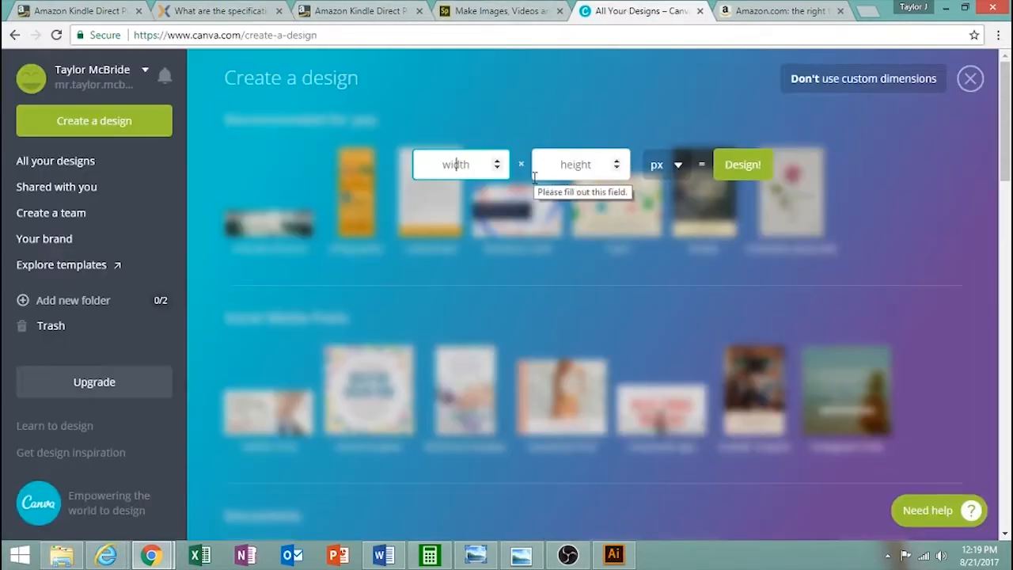
{"action": "type", "text": "3200"}
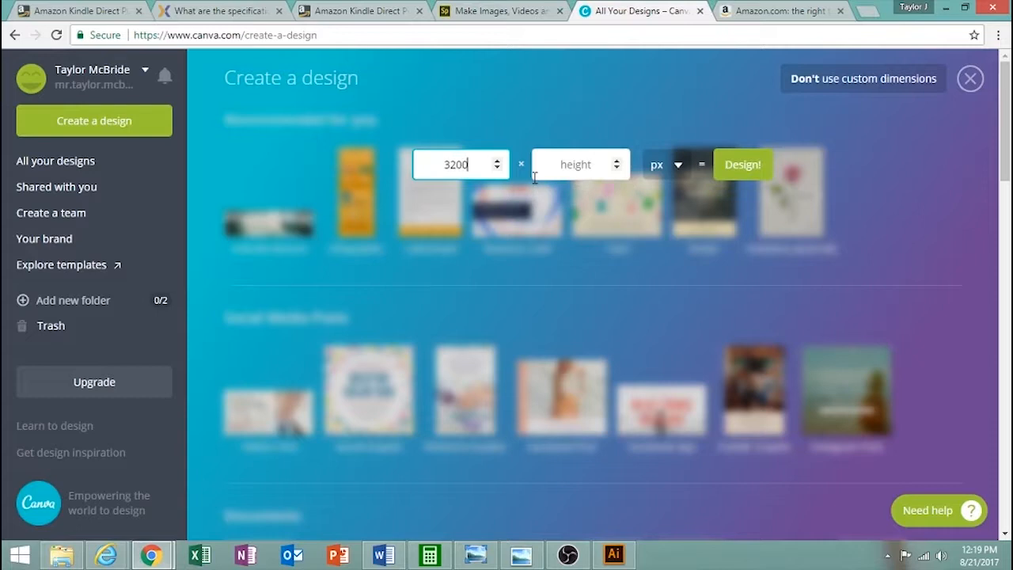
{"action": "key", "text": "Tab"}
{"action": "type", "text": "4800"}
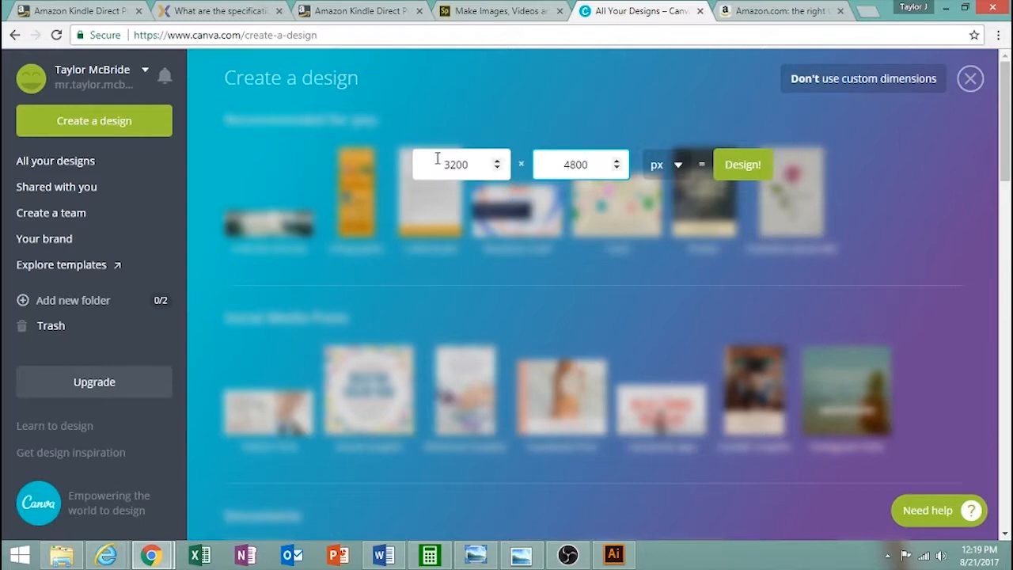
{"action": "left_click", "coordinate": [760, 172]}
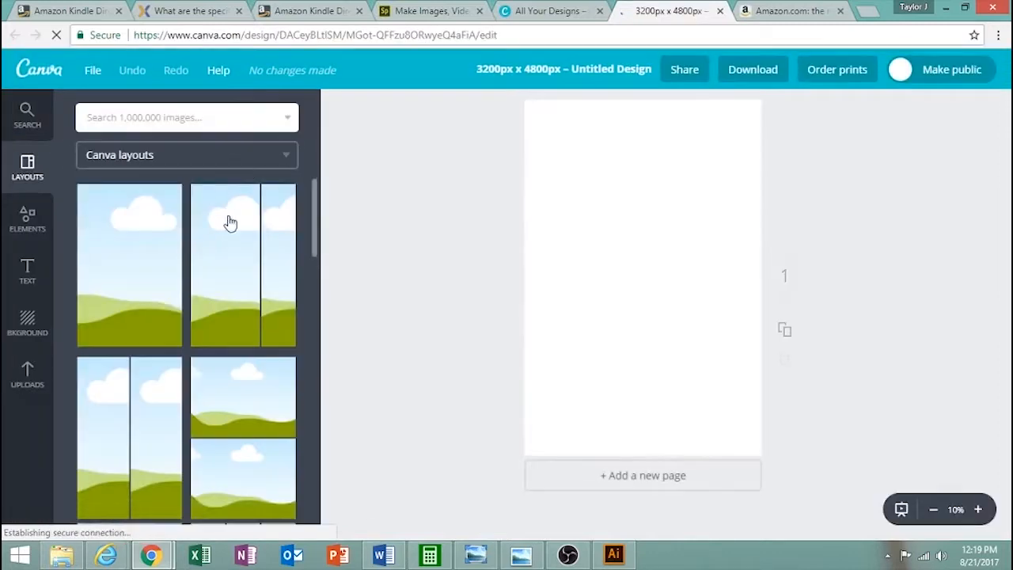
Apply the Canva layout with one wide and one narrow vertical image frame to the blank page.
{"action": "scroll", "coordinate": [267, 284], "scroll_direction": "down", "scroll_amount": 3}
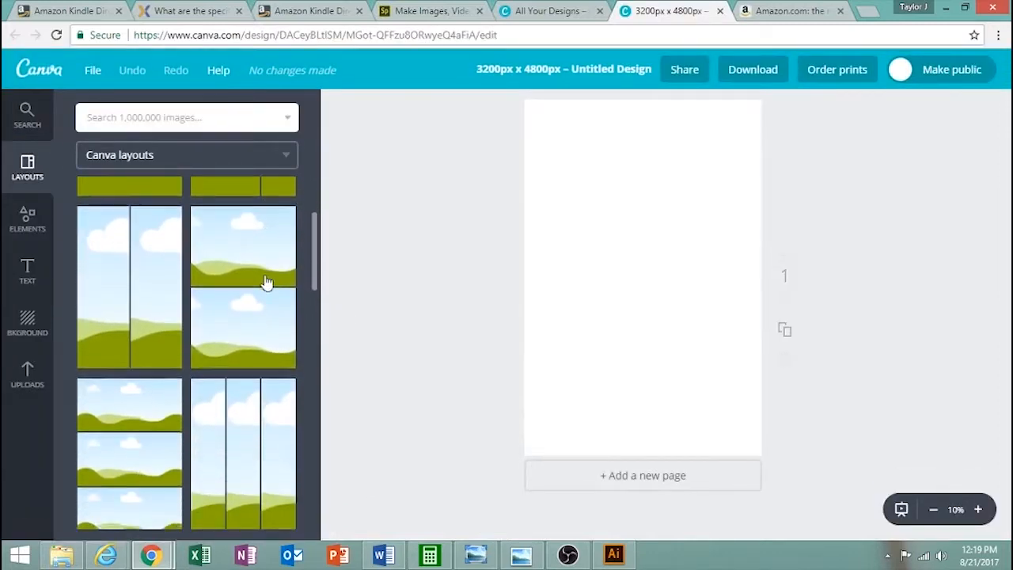
{"action": "scroll", "coordinate": [267, 283], "scroll_direction": "up", "scroll_amount": 3}
{"action": "left_click", "coordinate": [249, 256]}
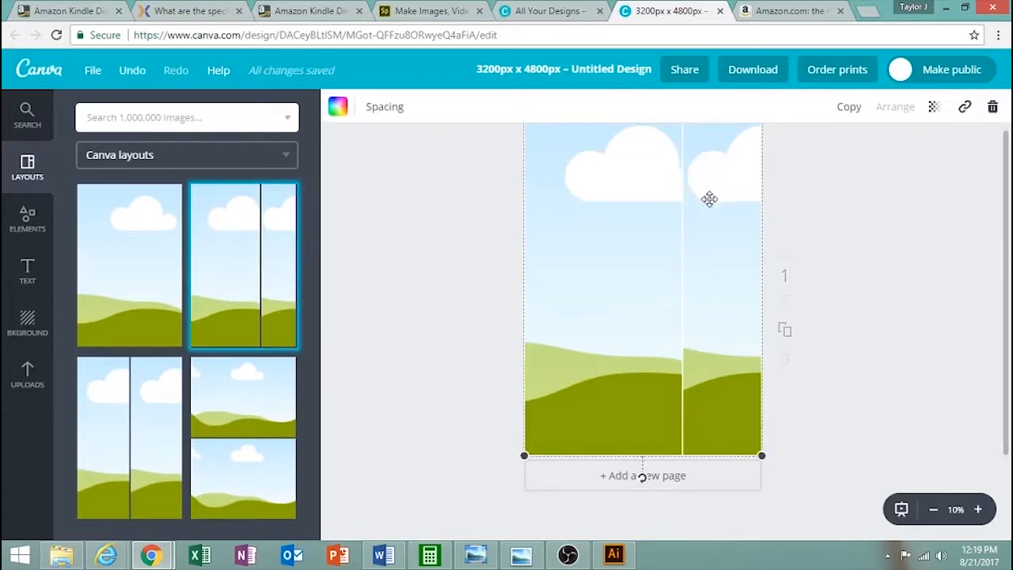
Add a text block reading "Self-Defense, The Second Amendment, and The Right To Bear Arms Easy To Follow Guide" over the narrow frame.
{"action": "left_click", "coordinate": [28, 284]}
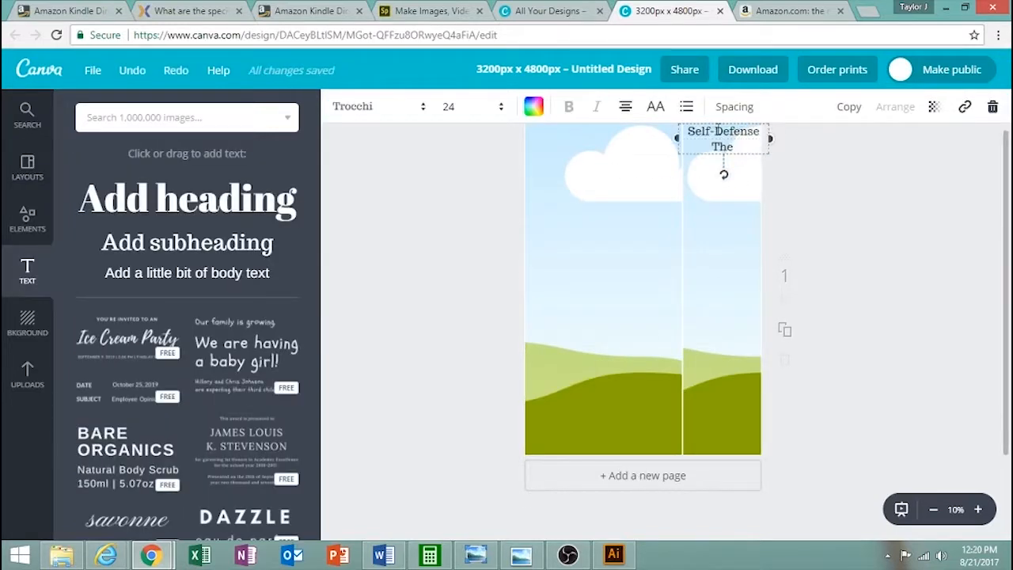
{"action": "type", "text": "Second Amendment,"}
{"action": "key", "text": "Return"}
{"action": "type", "text": "and"}
{"action": "key", "text": "Return"}
{"action": "type", "text": "The Right To Bear Arms Easy-To-Follow Guide"}
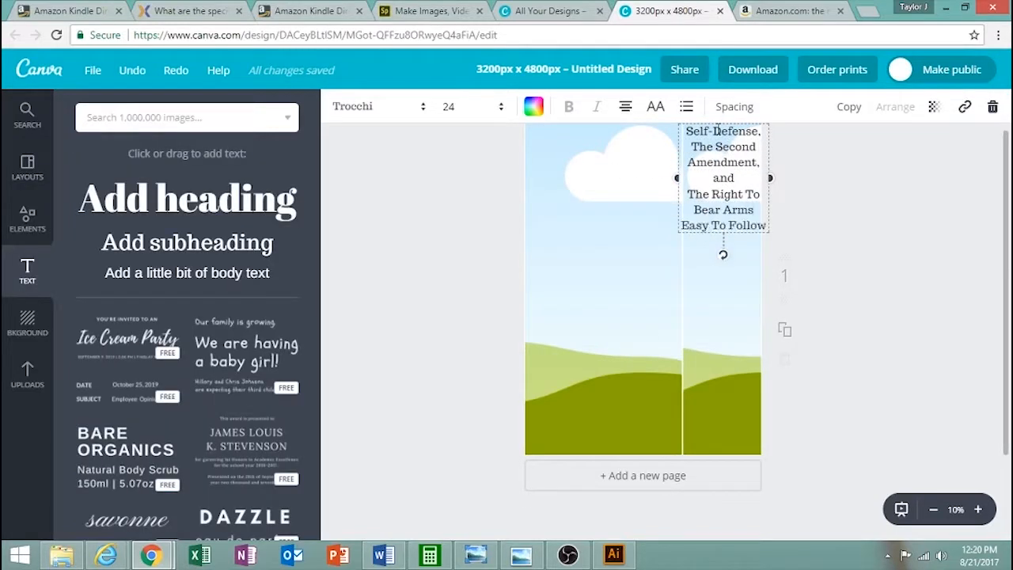
Move the subtitle text block down to the middle of the narrow frame and put "To" before "Bear Arms" on its own line.
{"action": "left_click", "coordinate": [685, 322]}
{"action": "scroll", "coordinate": [685, 321], "scroll_direction": "up", "scroll_amount": 1}
{"action": "left_click_drag", "start_coordinate": [715, 200], "coordinate": [715, 283]}
{"action": "left_click", "coordinate": [740, 333]}
{"action": "key", "text": "Return"}
{"action": "left_click", "coordinate": [703, 350]}
{"action": "key", "text": "Return"}
{"action": "key", "text": "BackSpace"}
{"action": "left_click", "coordinate": [815, 328]}
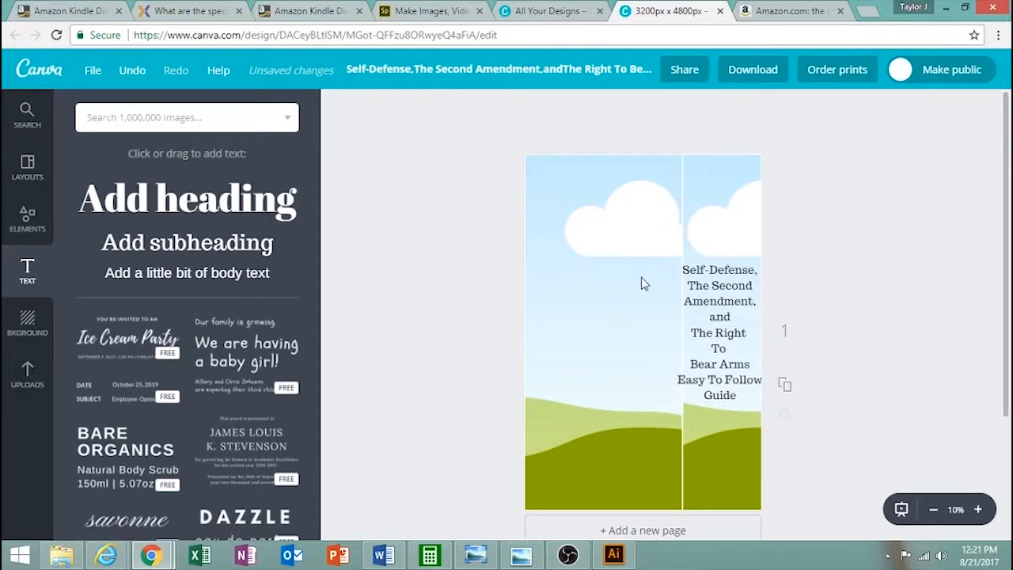
{"action": "left_click", "coordinate": [633, 319]}
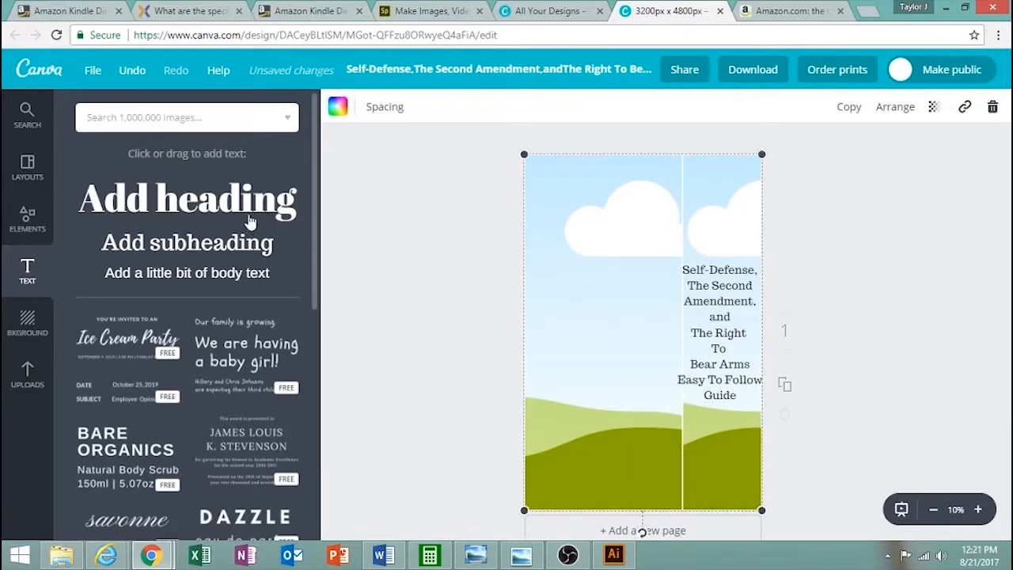
{"action": "left_click", "coordinate": [252, 216]}
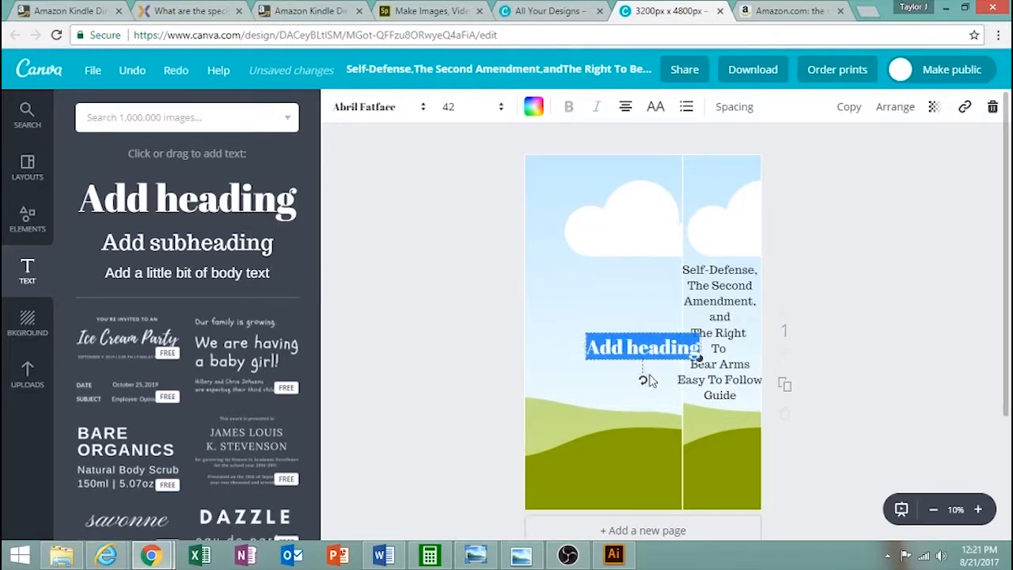
{"action": "type", "text": "Personal Def"}
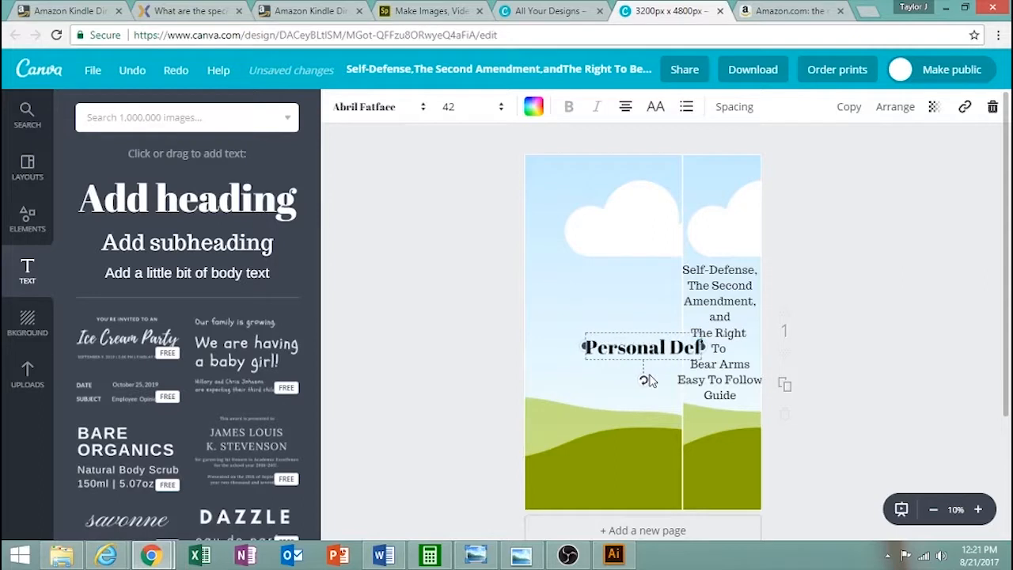
{"action": "type", "text": "ense and the"}
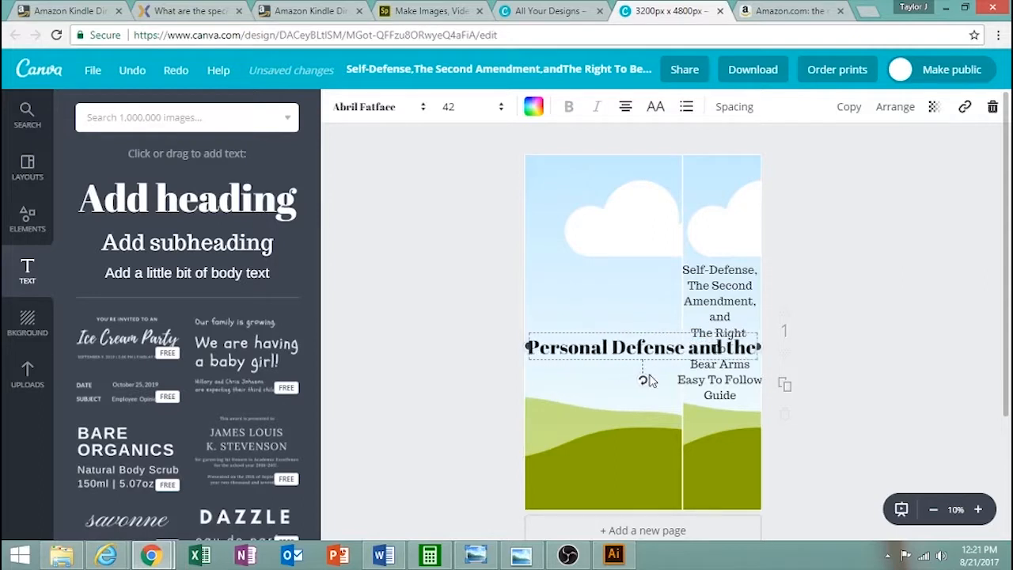
{"action": "type", "text": "ri"}
{"action": "key", "text": "BackSpace"}
{"action": "key", "text": "BackSpace"}
{"action": "key", "text": "BackSpace"}
{"action": "key", "text": "BackSpace"}
{"action": "key", "text": "BackSpace"}
{"action": "key", "text": "BackSpace"}
{"action": "key", "text": "BackSpace"}
{"action": "key", "text": "BackSpace"}
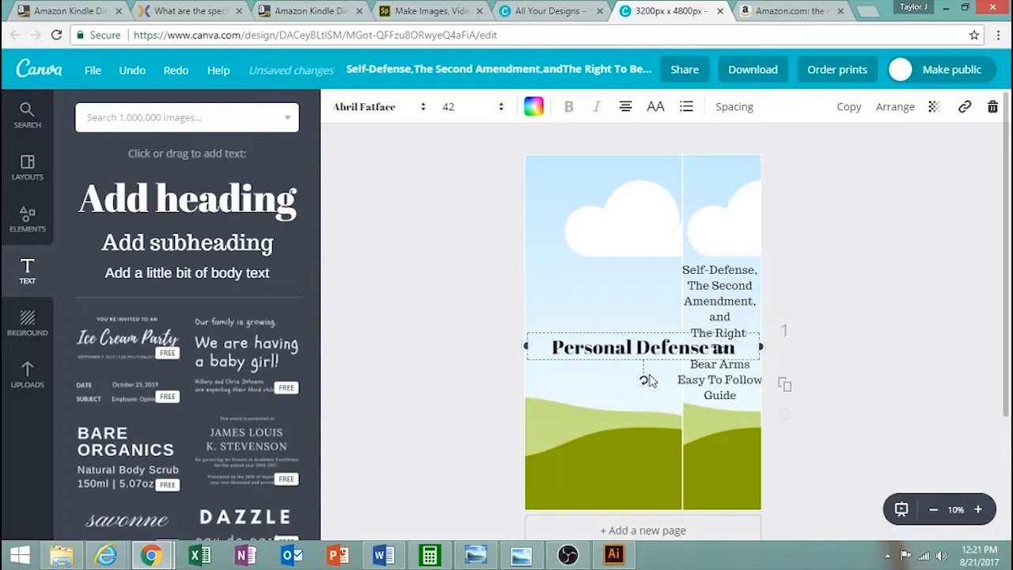
{"action": "key", "text": "BackSpace"}
{"action": "key", "text": "BackSpace"}
{"action": "key", "text": "BackSpace"}
{"action": "key", "text": "BackSpace"}
{"action": "key", "text": "BackSpace"}
{"action": "key", "text": "BackSpace"}
{"action": "key", "text": "BackSpace"}
{"action": "key", "text": "BackSpace"}
{"action": "key", "text": "BackSpace"}
{"action": "key", "text": "BackSpace"}
{"action": "key", "text": "BackSpace"}
{"action": "key", "text": "BackSpace"}
{"action": "key", "text": "BackSpace"}
{"action": "key", "text": "BackSpace"}
{"action": "key", "text": "BackSpace"}
{"action": "key", "text": "BackSpace"}
{"action": "key", "text": "BackSpace"}
{"action": "key", "text": "BackSpace"}
{"action": "key", "text": "BackSpace"}
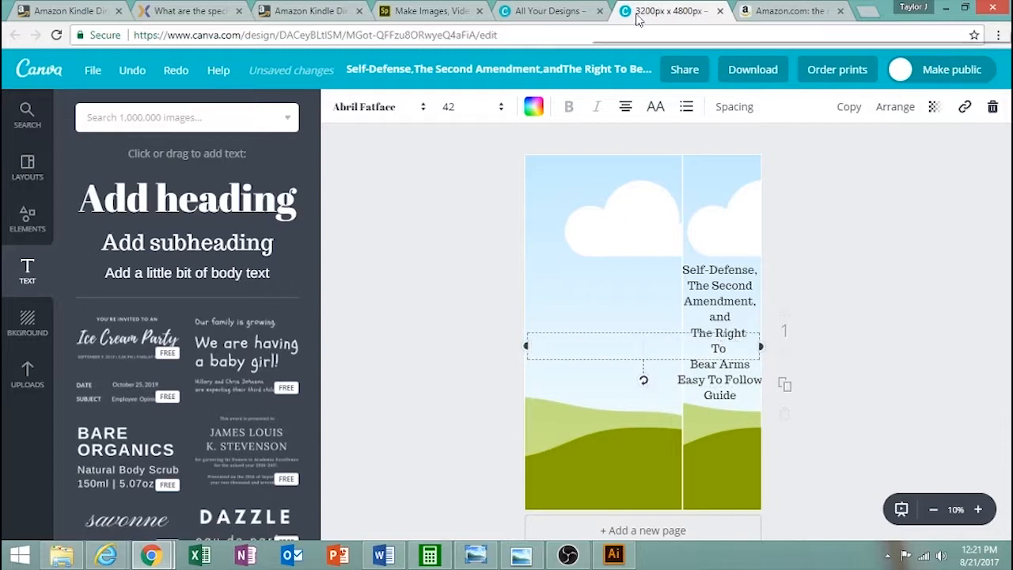
Close the 3200 x 4800 px Canva design and leave it without saving the changes.
{"action": "left_click", "coordinate": [721, 12]}
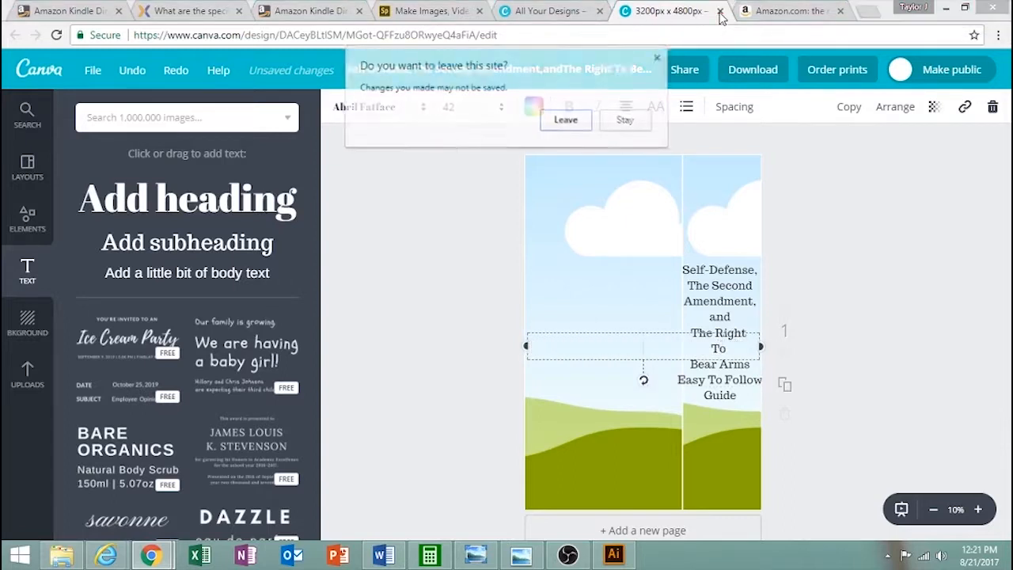
{"action": "left_click", "coordinate": [567, 121]}
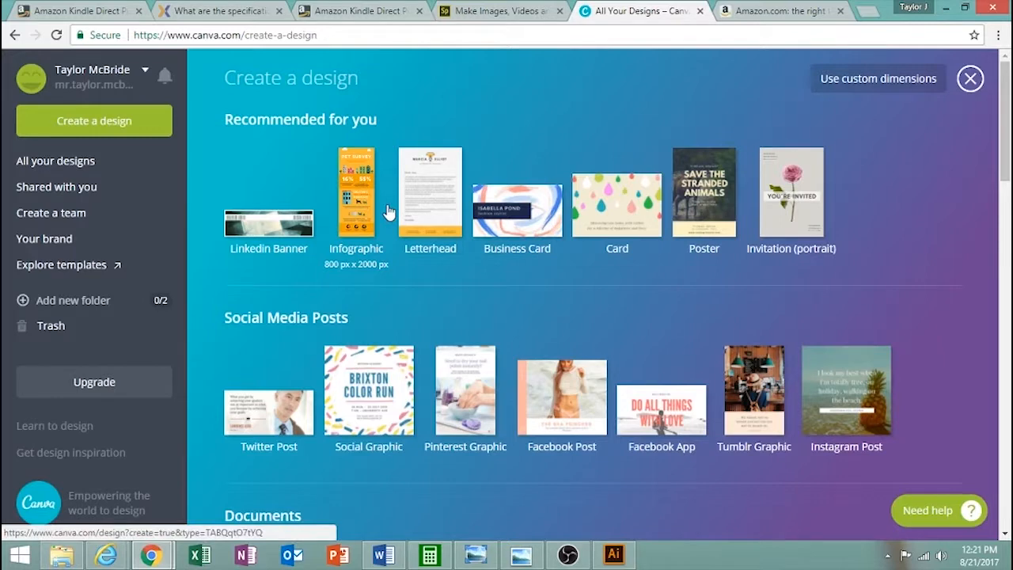
Switch to Adobe Spark, duplicate the red book cover project with the gun-pointing figure, and open the copy for editing.
{"action": "left_click", "coordinate": [491, 10]}
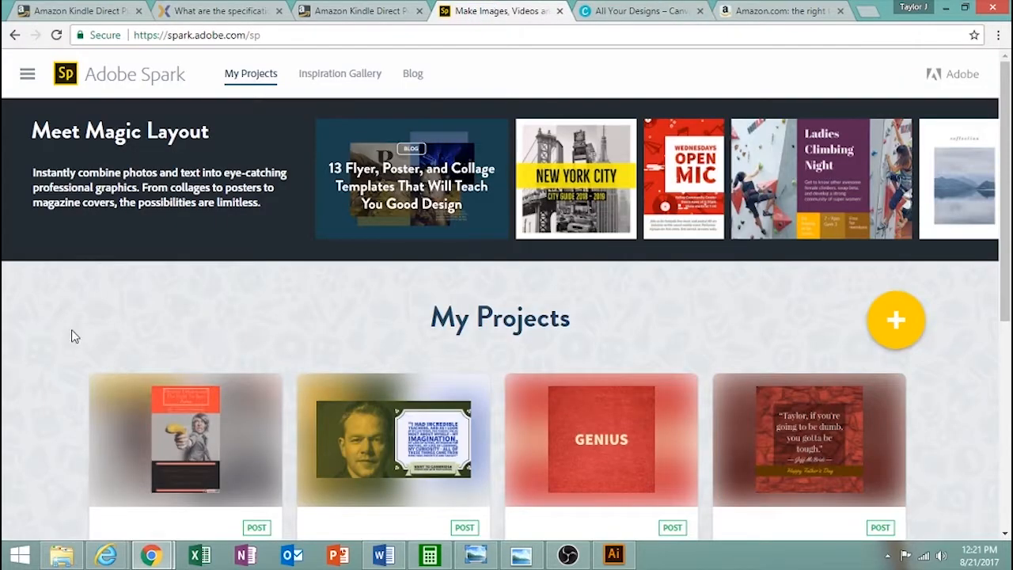
{"action": "scroll", "coordinate": [71, 329], "scroll_direction": "down", "scroll_amount": 2}
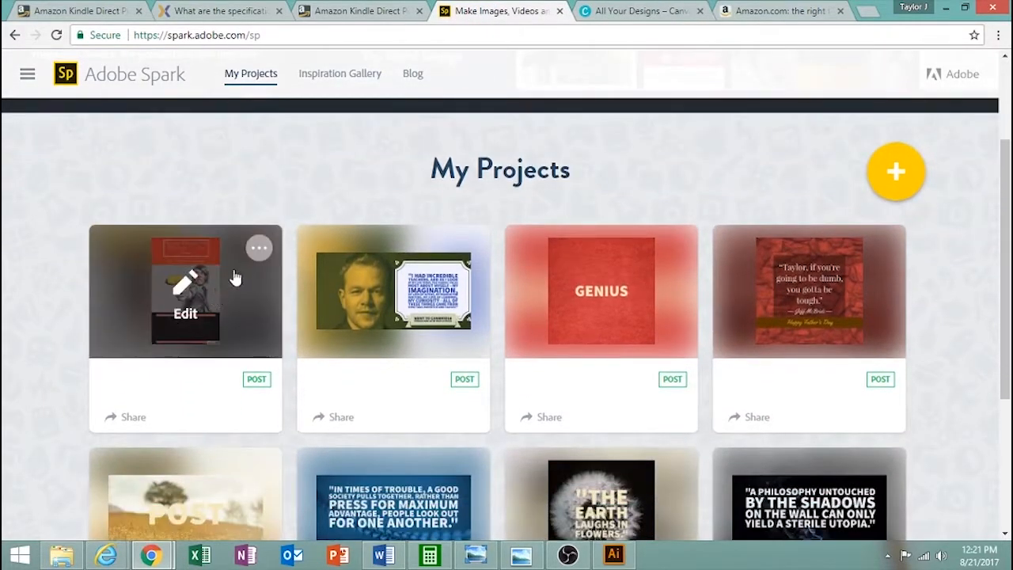
{"action": "left_click", "coordinate": [259, 247]}
{"action": "left_click", "coordinate": [224, 280]}
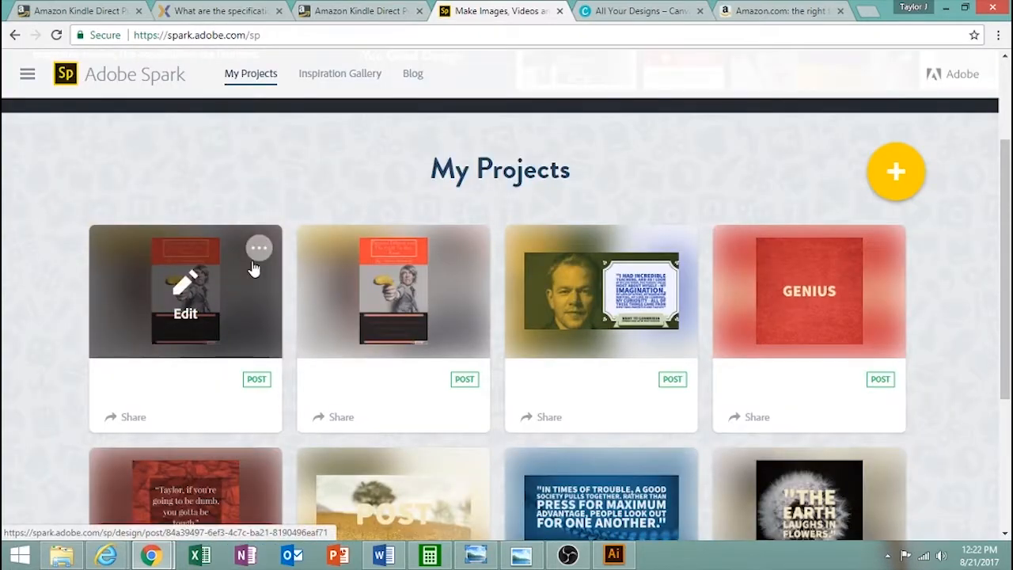
{"action": "left_click", "coordinate": [264, 244]}
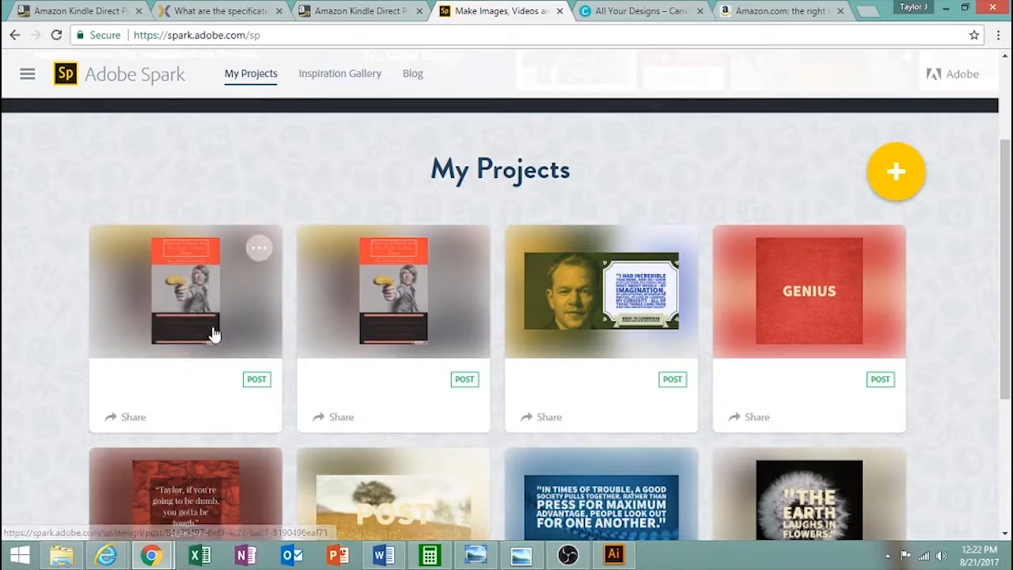
{"action": "left_click", "coordinate": [185, 285]}
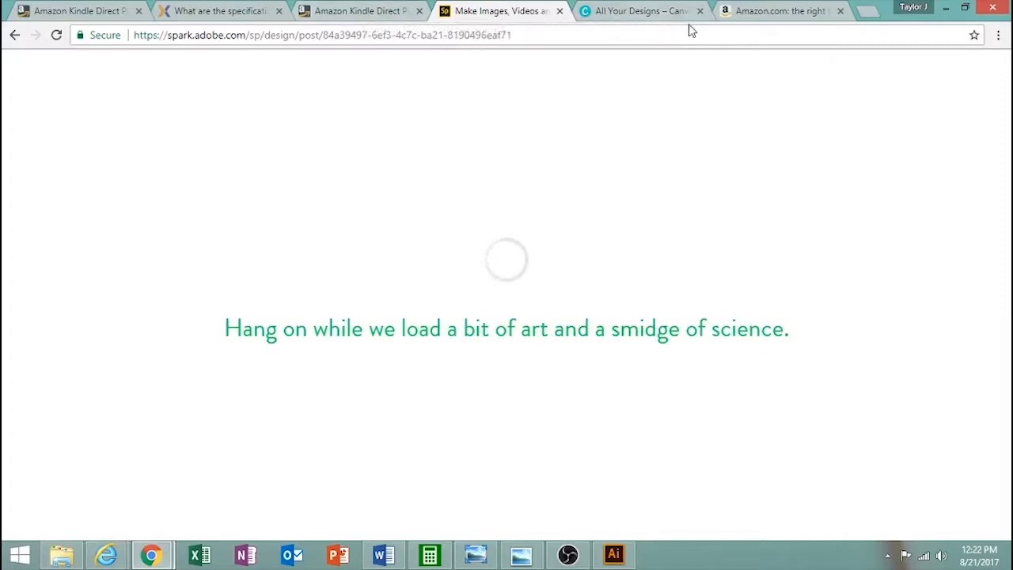
Switch to Illustrator and examine the KDP cover up close, from its title down to the bear artwork, ending with the whole cover in view.
{"action": "left_click", "coordinate": [647, 16]}
{"action": "left_click", "coordinate": [744, 16]}
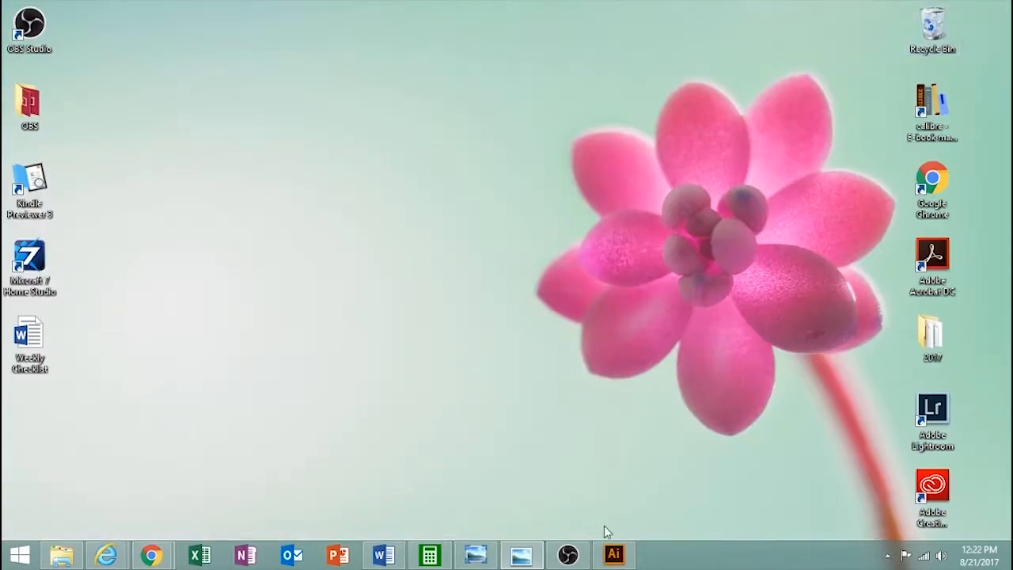
{"action": "left_click", "coordinate": [614, 554]}
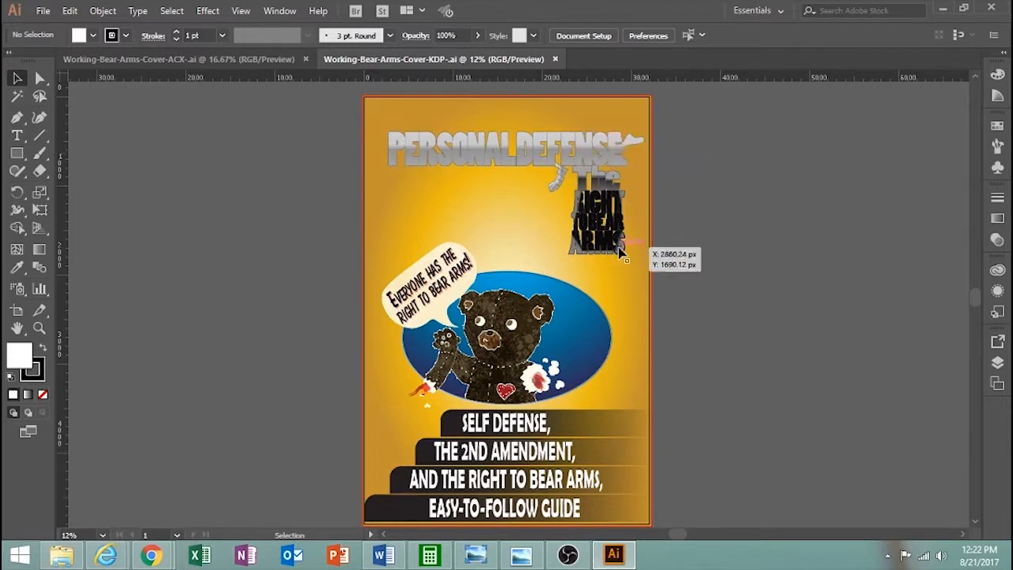
{"action": "left_click", "coordinate": [39, 328]}
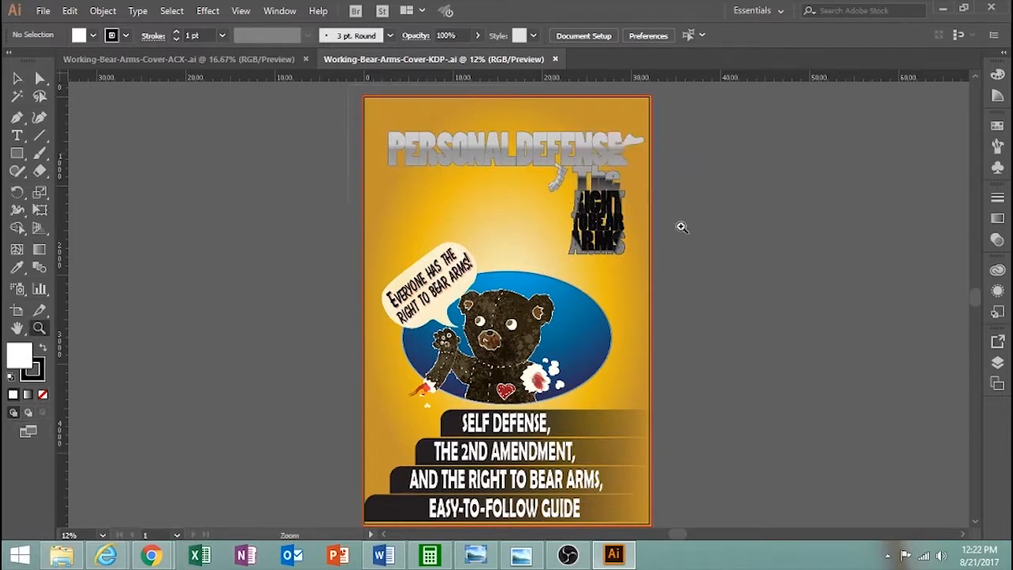
{"action": "left_click", "coordinate": [695, 286]}
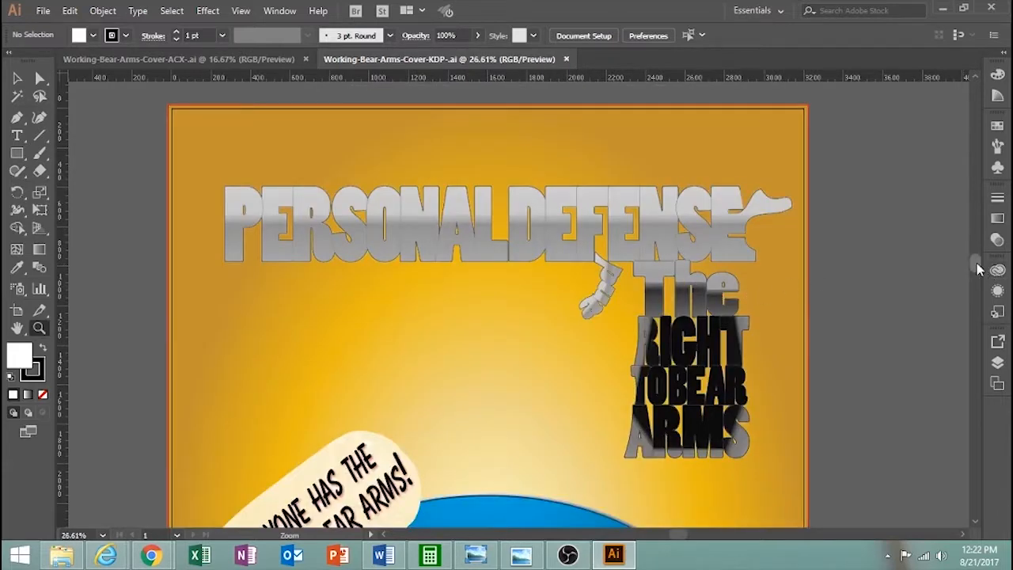
{"action": "scroll", "coordinate": [909, 337], "scroll_direction": "down", "scroll_amount": 5}
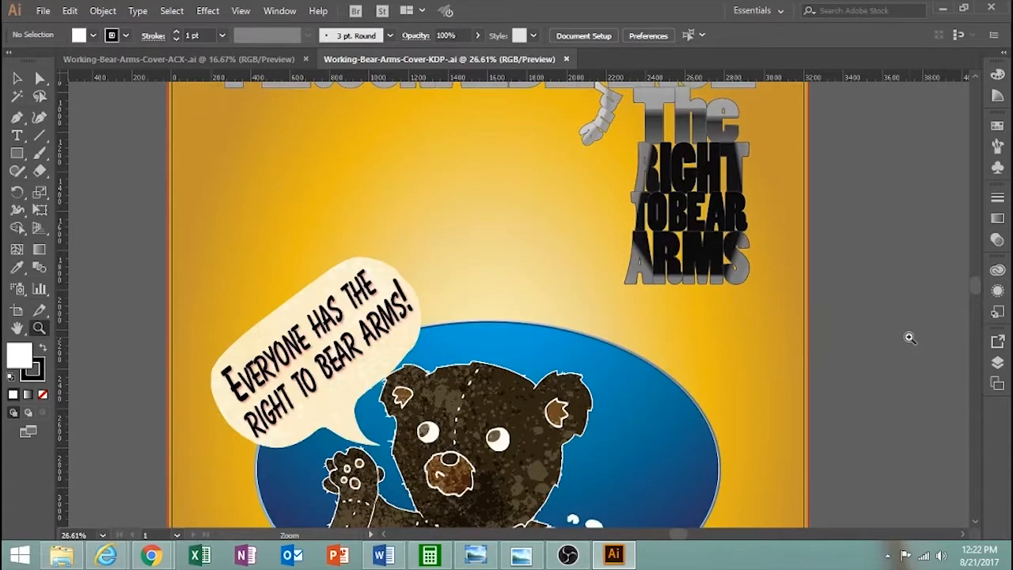
{"action": "scroll", "coordinate": [975, 296], "scroll_direction": "down", "scroll_amount": 2}
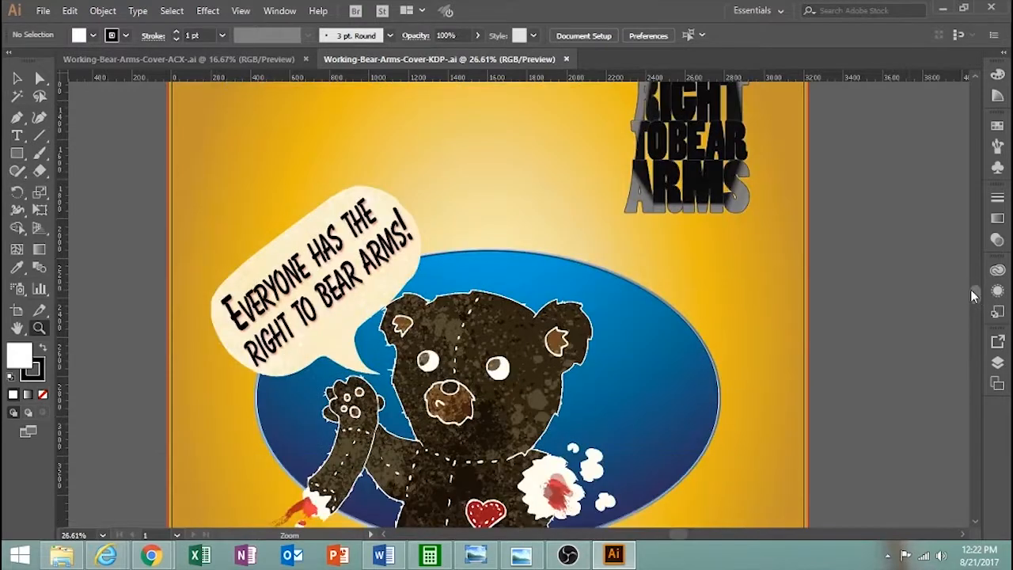
{"action": "scroll", "coordinate": [895, 327], "scroll_direction": "down", "scroll_amount": 2}
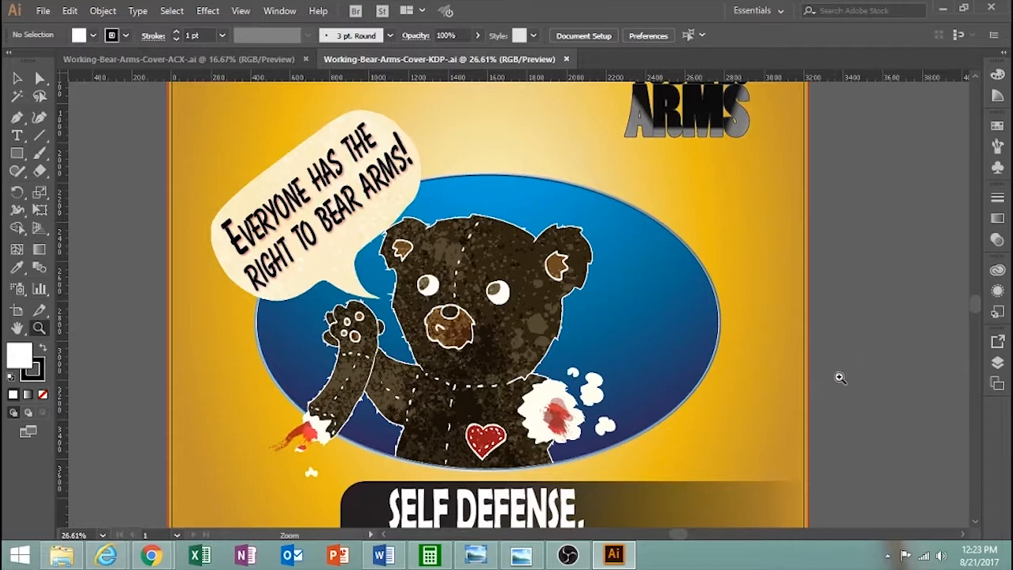
{"action": "scroll", "coordinate": [934, 344], "scroll_direction": "down", "scroll_amount": 1}
{"action": "left_click", "coordinate": [938, 346]}
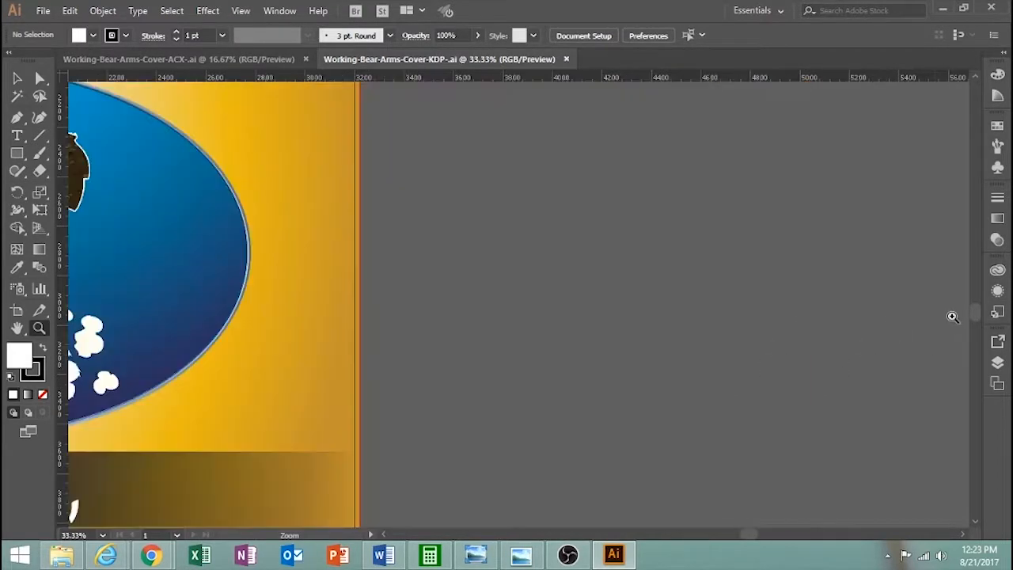
{"action": "key", "text": "ctrl+0"}
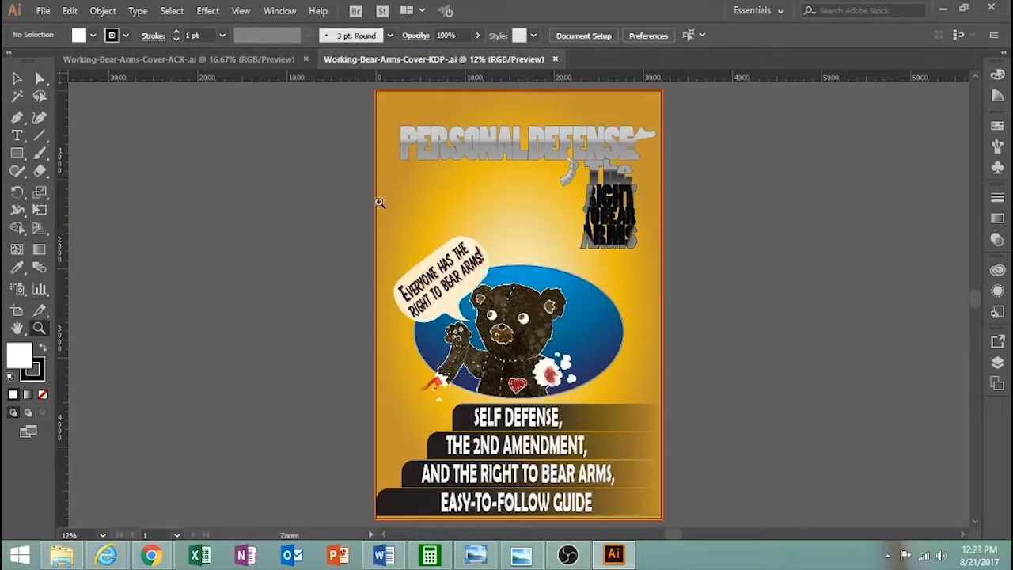
Compare the square ACX cover document with the KDP cover, ending with the whole KDP cover in view.
{"action": "left_click", "coordinate": [255, 62]}
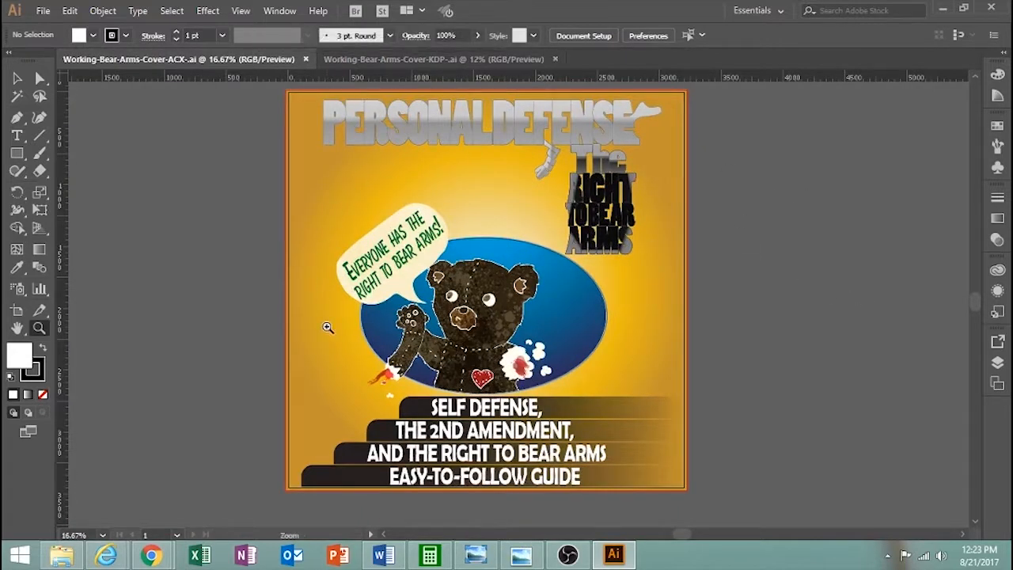
{"action": "key", "text": "ctrl+Tab"}
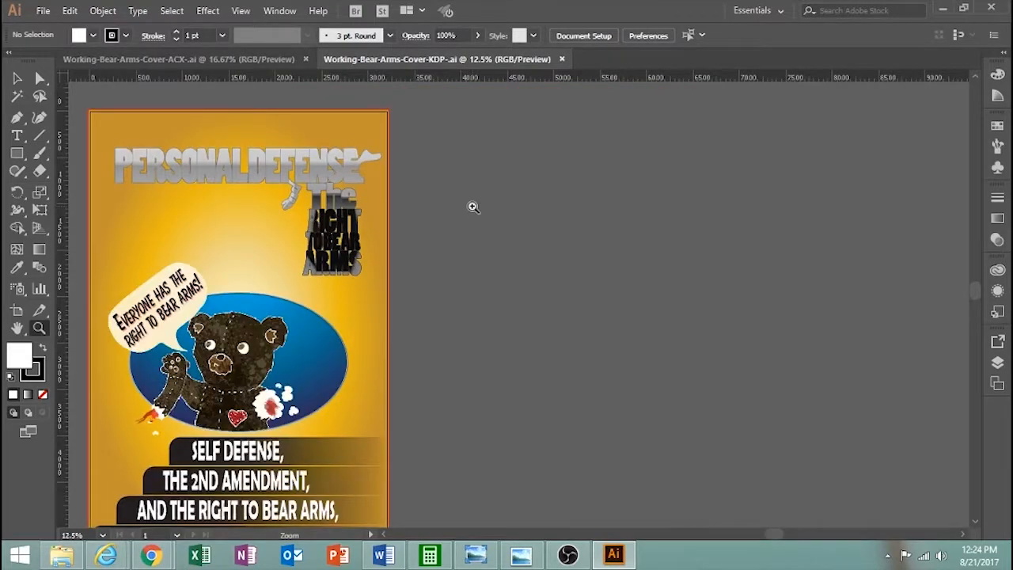
{"action": "key", "text": "ctrl+0"}
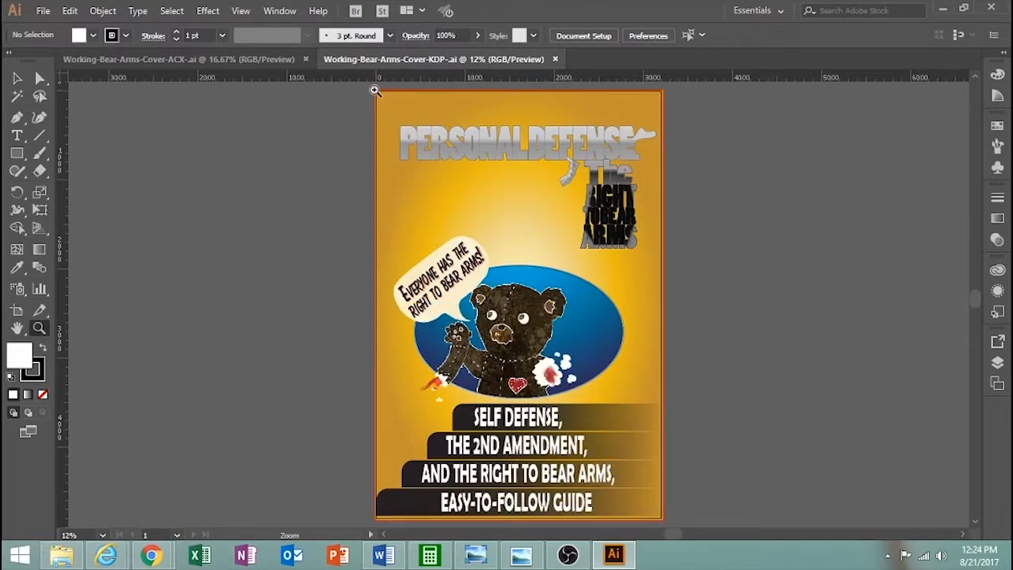
{"action": "key", "text": "v"}
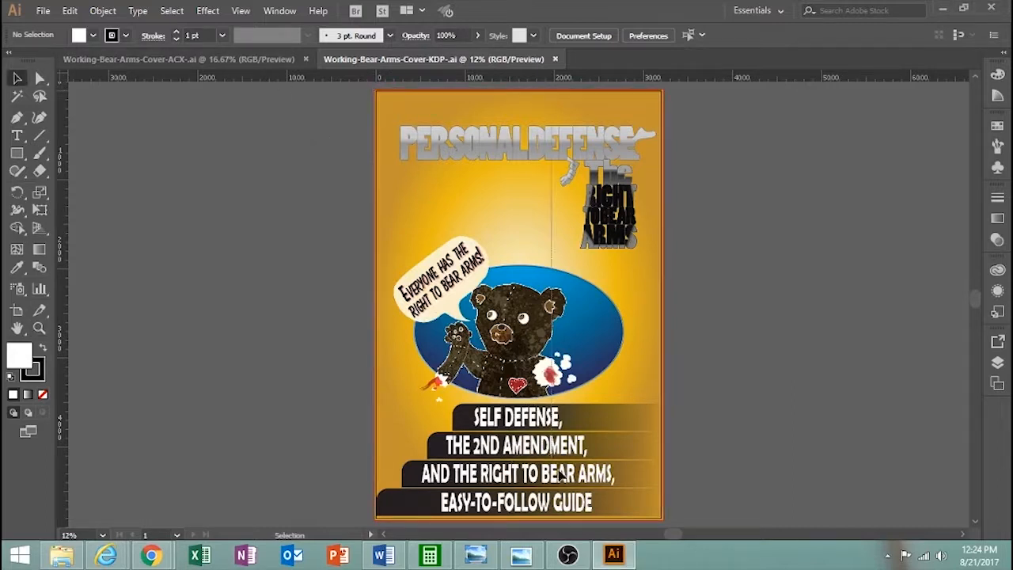
Examine the bleed margin along the KDP cover's left edge, from the bottom corner up to the title.
{"action": "scroll", "coordinate": [559, 472], "scroll_direction": "down", "scroll_amount": 3}
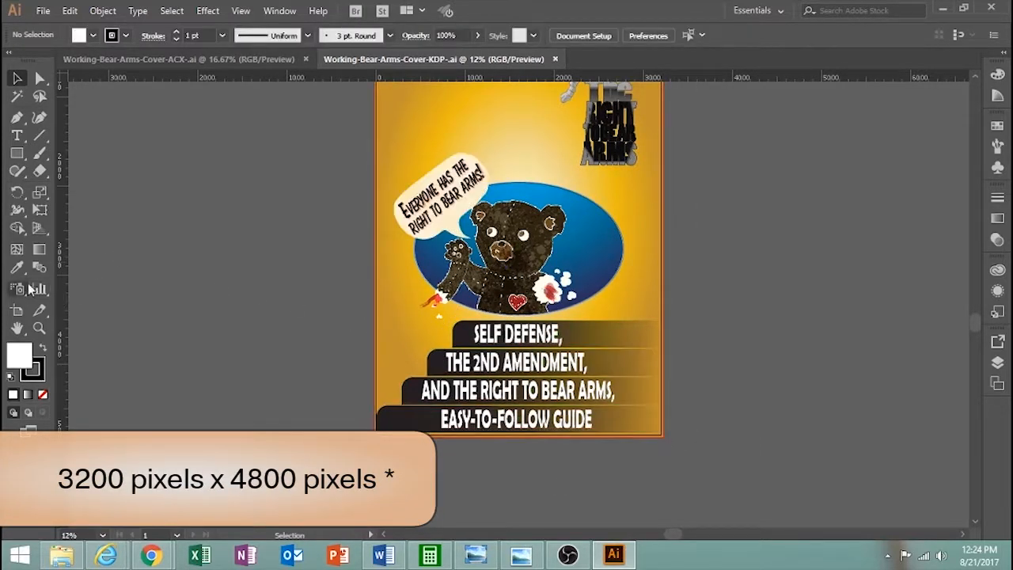
{"action": "left_click", "coordinate": [39, 327]}
{"action": "left_click_drag", "start_coordinate": [389, 456], "coordinate": [437, 480]}
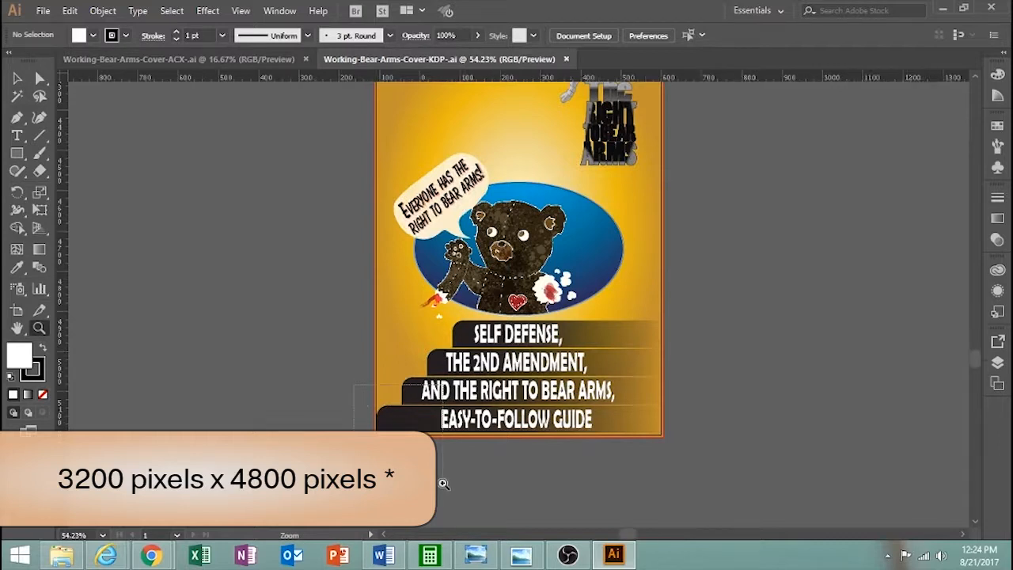
{"action": "scroll", "coordinate": [407, 154], "scroll_direction": "up", "scroll_amount": 3}
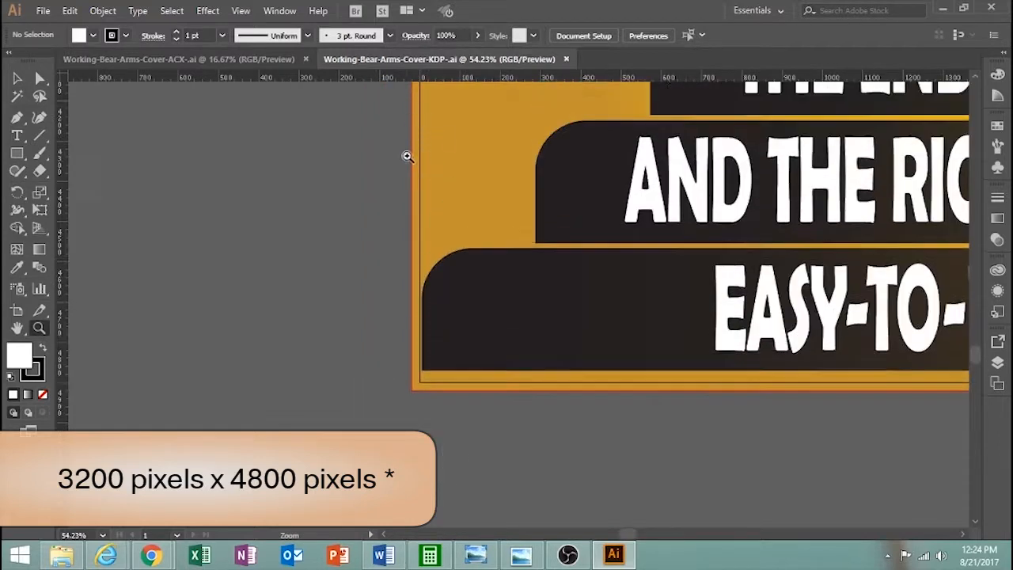
{"action": "scroll", "coordinate": [980, 366], "scroll_direction": "up", "scroll_amount": 4}
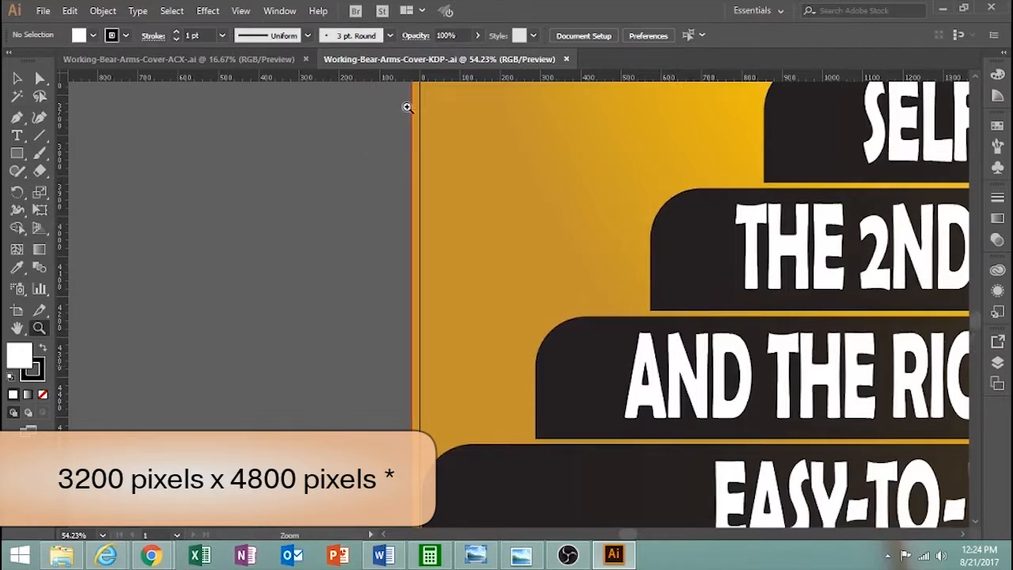
{"action": "scroll", "coordinate": [419, 180], "scroll_direction": "up", "scroll_amount": 5}
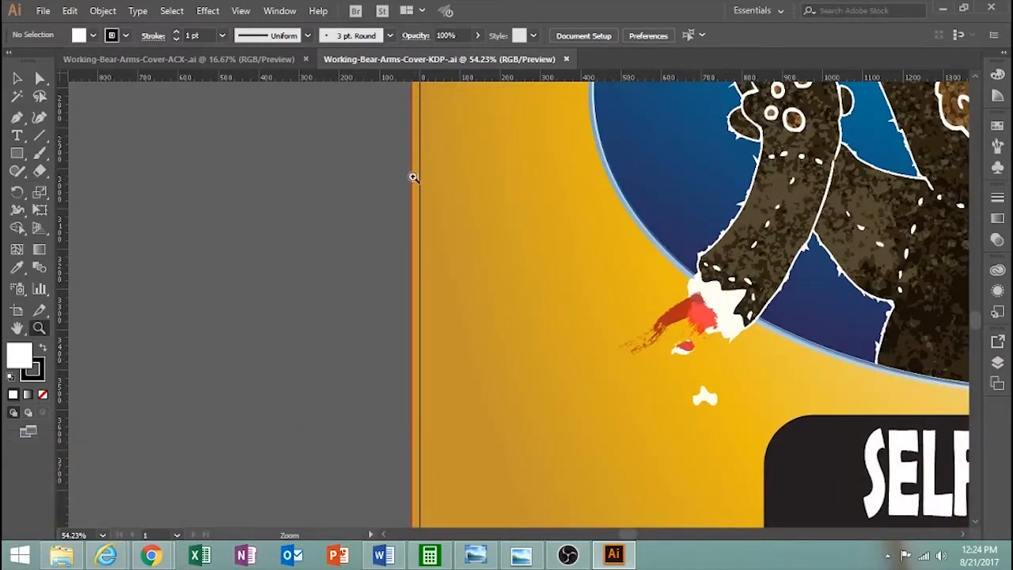
{"action": "scroll", "coordinate": [408, 188], "scroll_direction": "up", "scroll_amount": 2}
{"action": "scroll", "coordinate": [404, 189], "scroll_direction": "up", "scroll_amount": 2}
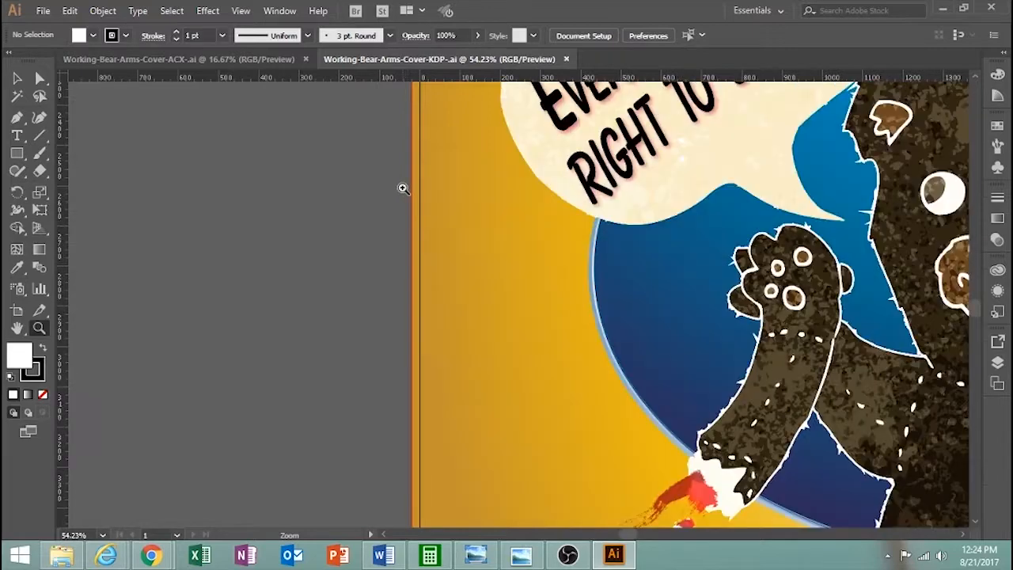
{"action": "scroll", "coordinate": [421, 147], "scroll_direction": "up", "scroll_amount": 4}
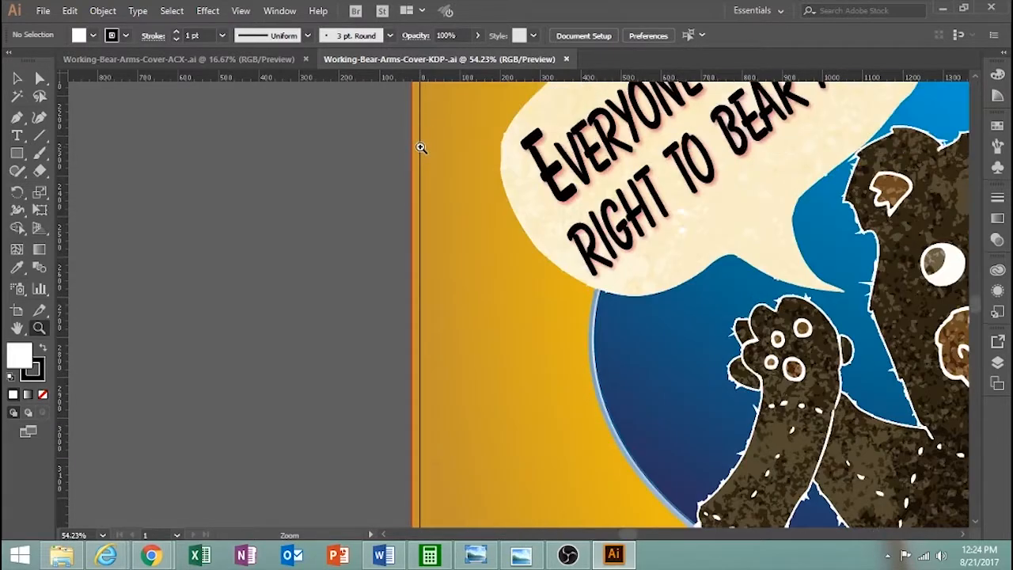
{"action": "scroll", "coordinate": [421, 147], "scroll_direction": "up", "scroll_amount": 5}
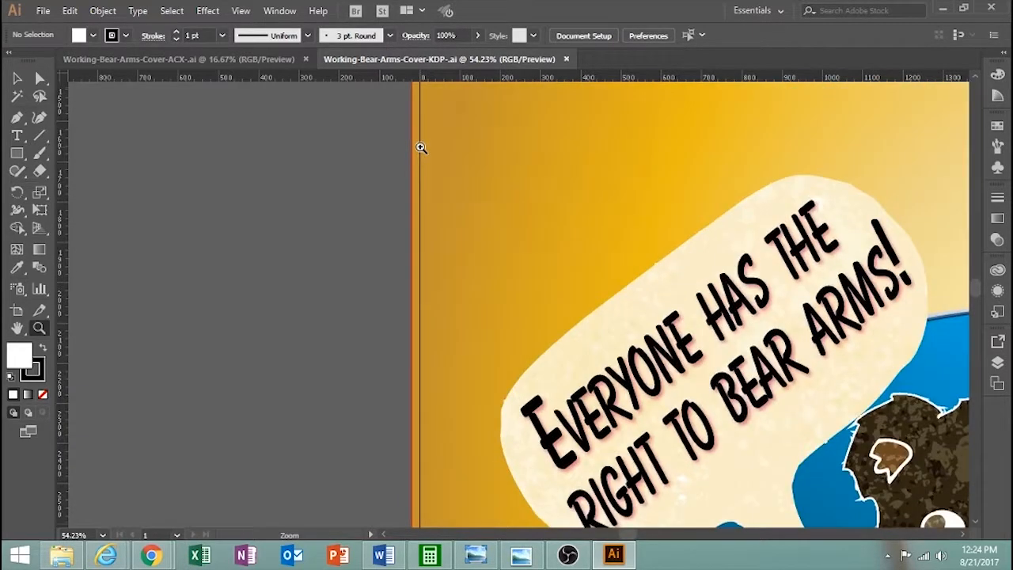
{"action": "scroll", "coordinate": [421, 147], "scroll_direction": "up", "scroll_amount": 10}
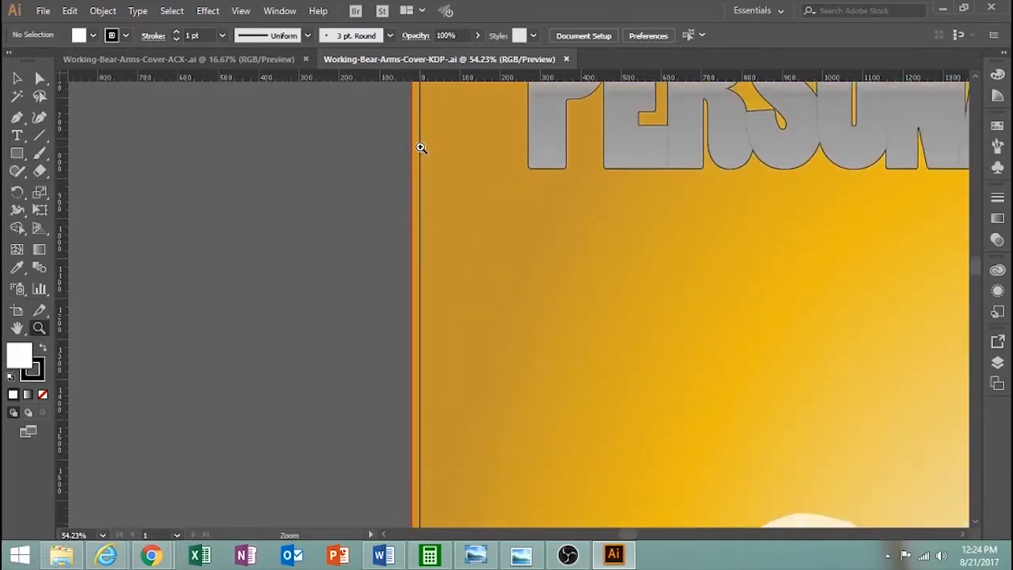
Examine the bleed at the KDP cover's top corner and the whole cover, ending in the square ACX cover document.
{"action": "scroll", "coordinate": [420, 147], "scroll_direction": "up", "scroll_amount": 2}
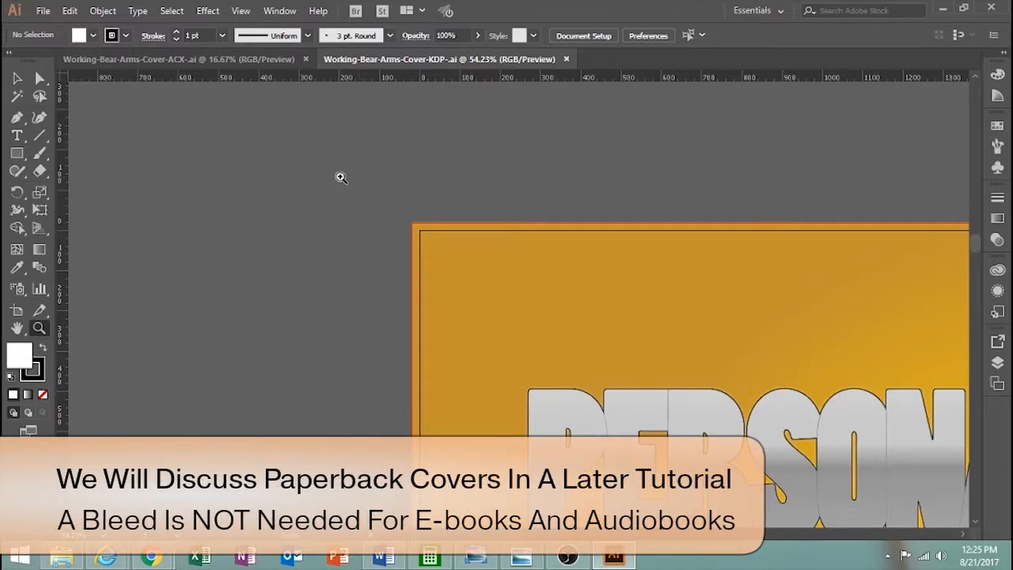
{"action": "key", "text": "ctrl+0"}
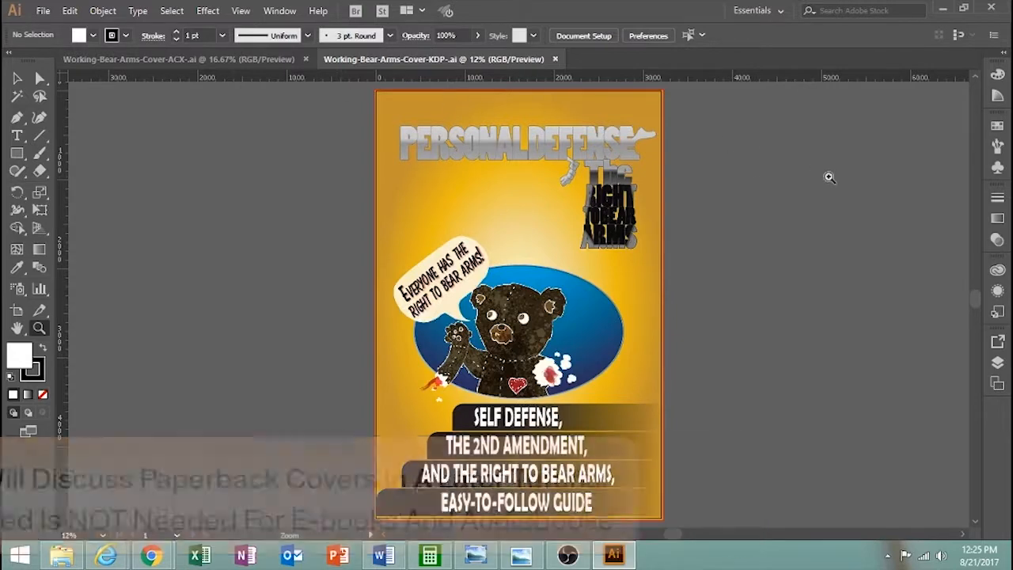
{"action": "left_click", "coordinate": [218, 61]}
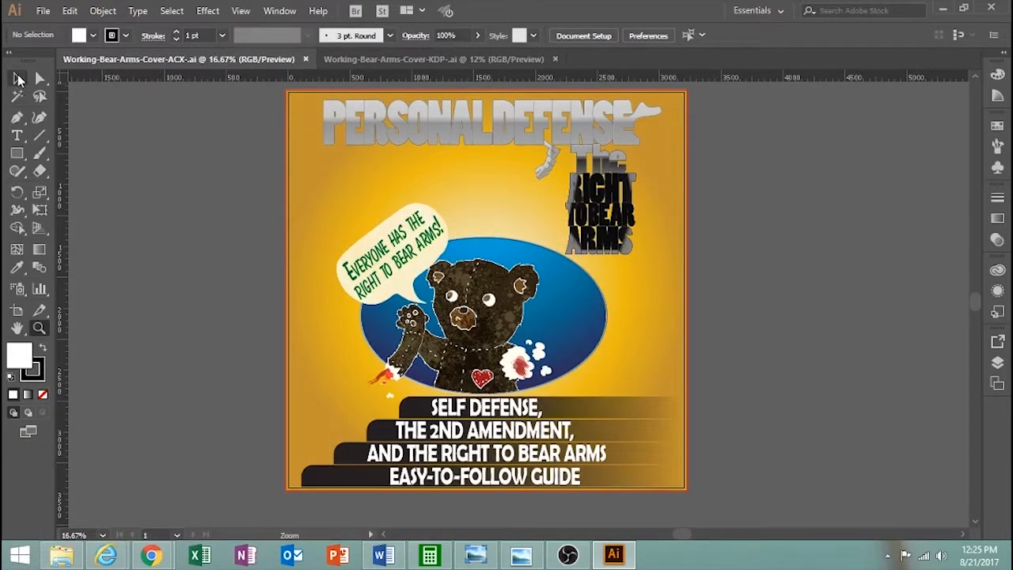
Try inserting "GUN LAW" before "GUIDE" in the last subtitle line of the ACX cover, and remove the added words.
{"action": "double_click", "coordinate": [505, 476]}
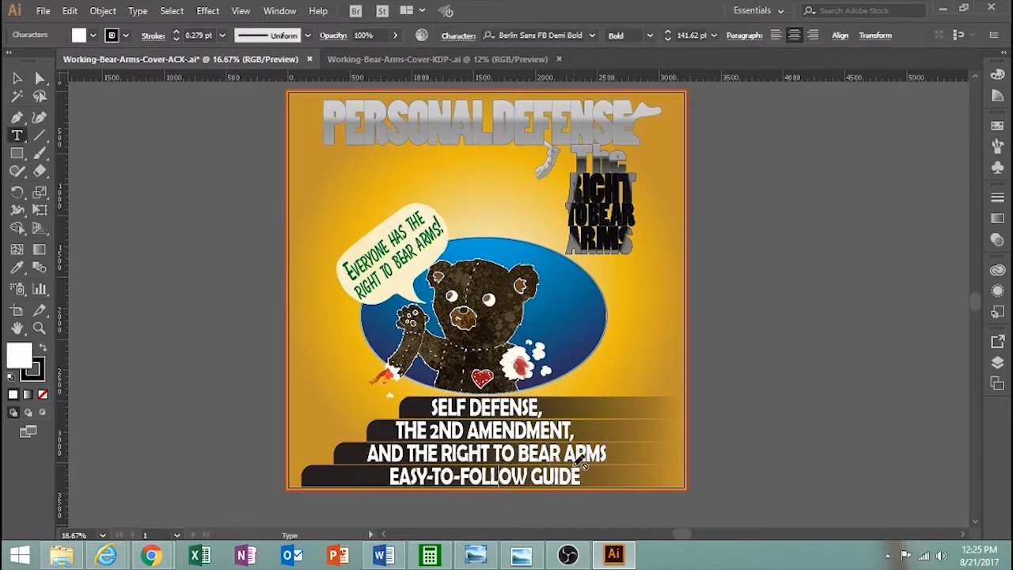
{"action": "type", "text": "GUN LAW"}
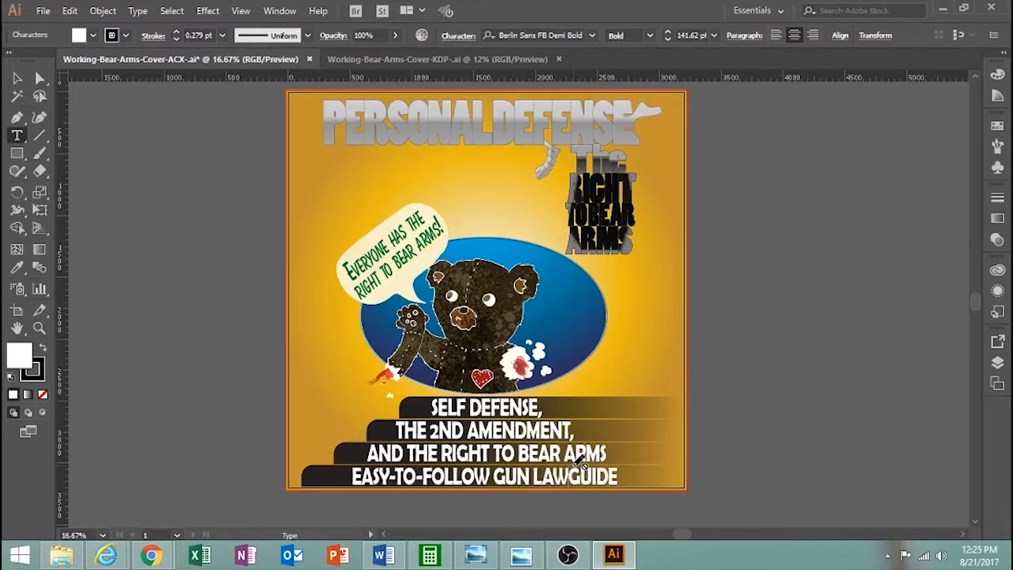
{"action": "key", "text": "BackSpace"}
{"action": "key", "text": "BackSpace"}
{"action": "key", "text": "BackSpace"}
{"action": "key", "text": "BackSpace"}
{"action": "key", "text": "BackSpace"}
{"action": "key", "text": "BackSpace"}
{"action": "key", "text": "BackSpace"}
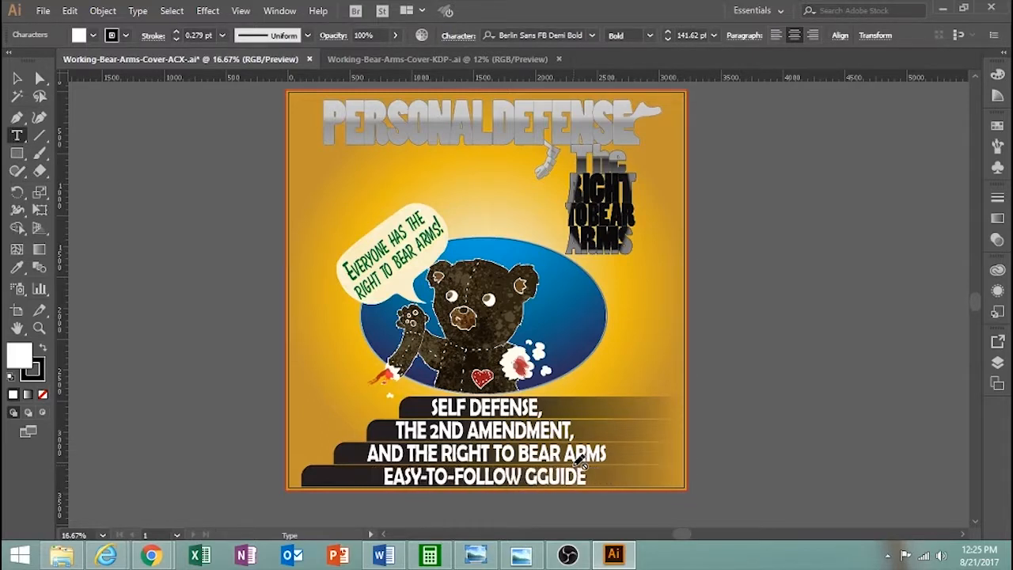
{"action": "key", "text": "BackSpace"}
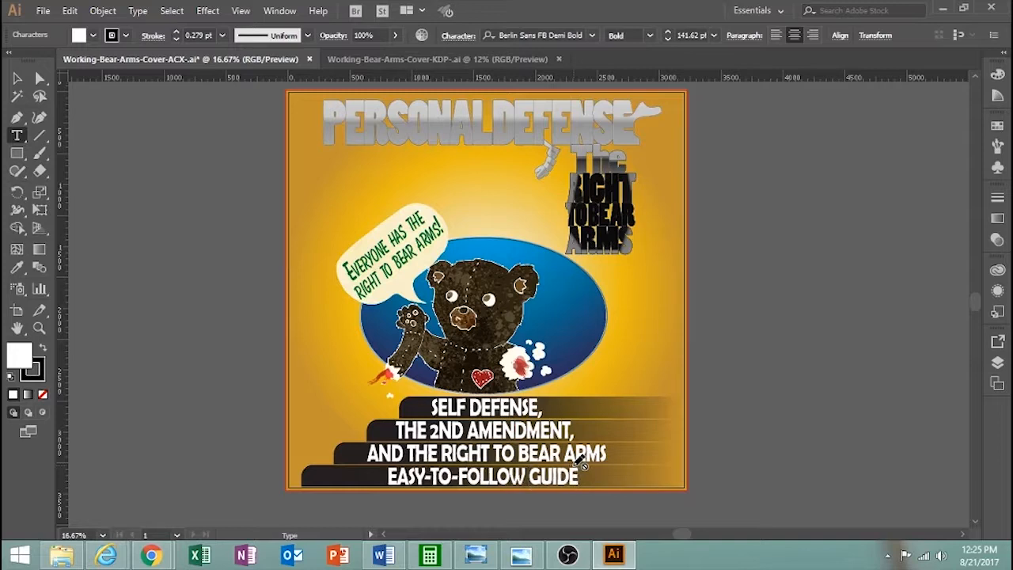
Try appending "(WITH PICTURES)" to the ACX cover's last subtitle line, remove it again, and deselect the text.
{"action": "type", "text": "(WITH"}
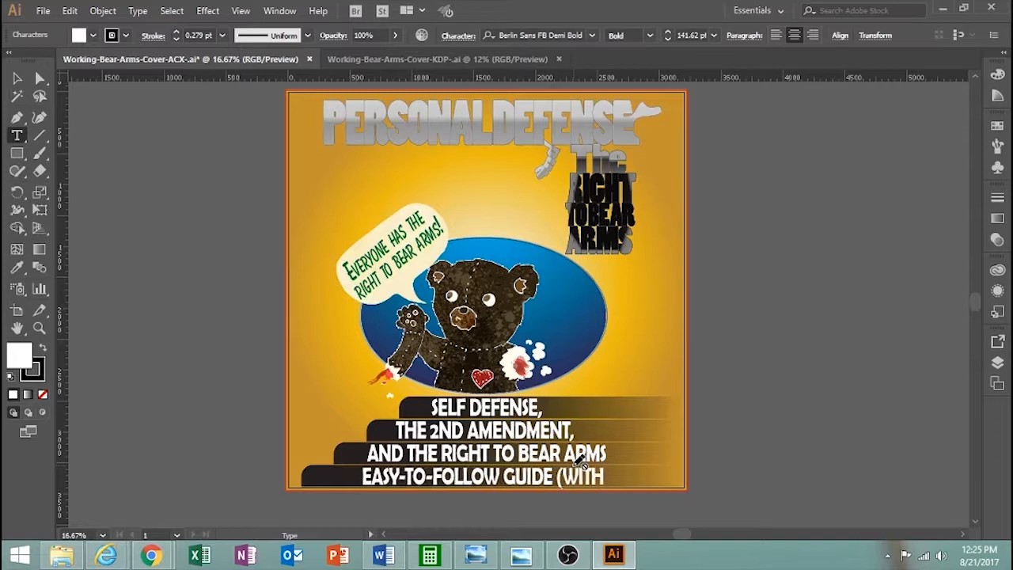
{"action": "type", "text": " PICTURES)"}
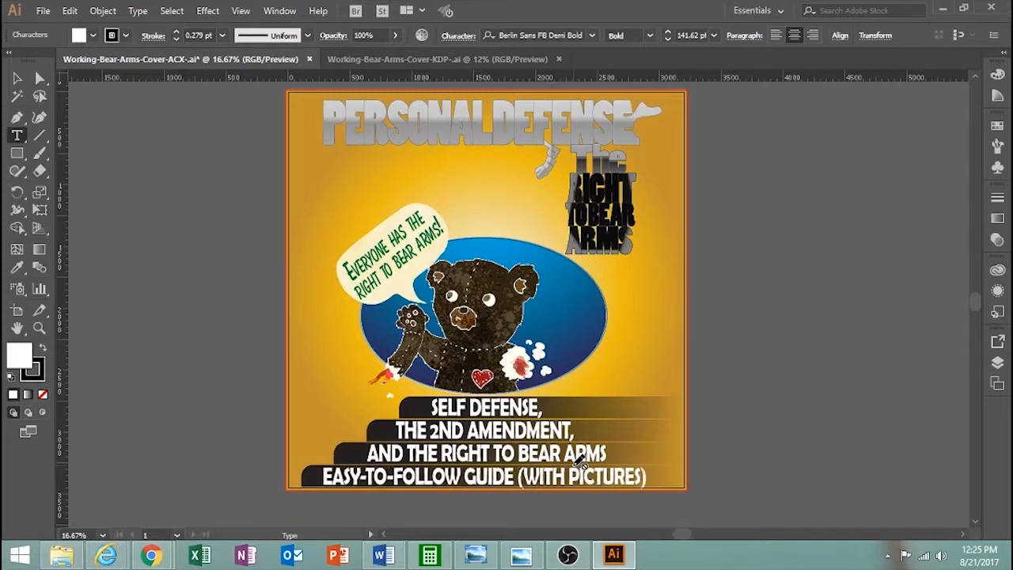
{"action": "key", "text": "BackSpace"}
{"action": "key", "text": "BackSpace"}
{"action": "key", "text": "BackSpace"}
{"action": "key", "text": "BackSpace"}
{"action": "key", "text": "BackSpace"}
{"action": "key", "text": "BackSpace"}
{"action": "key", "text": "BackSpace"}
{"action": "key", "text": "BackSpace"}
{"action": "key", "text": "BackSpace"}
{"action": "key", "text": "BackSpace"}
{"action": "key", "text": "BackSpace"}
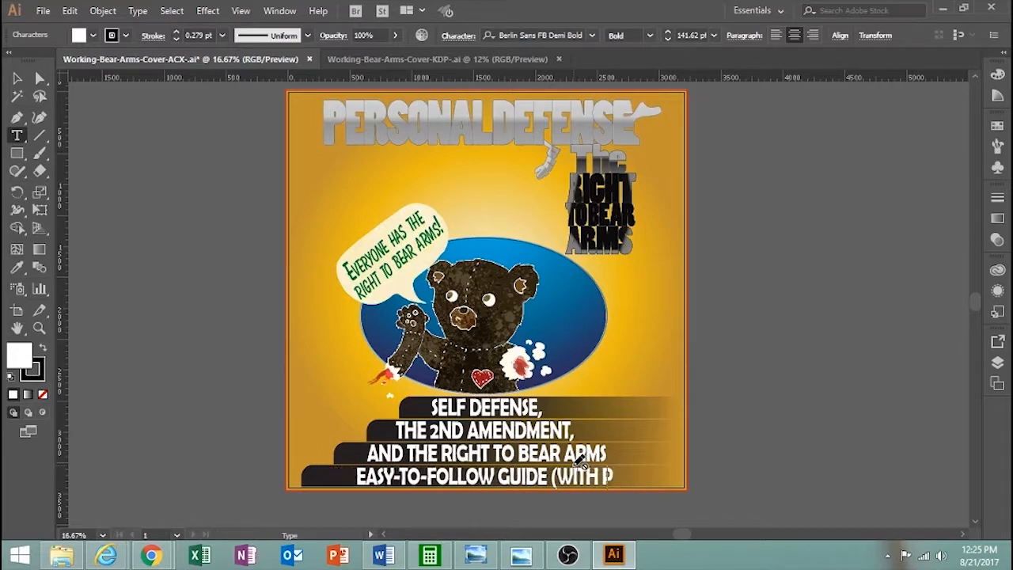
{"action": "key", "text": "BackSpace"}
{"action": "key", "text": "BackSpace"}
{"action": "key", "text": "BackSpace"}
{"action": "key", "text": "BackSpace"}
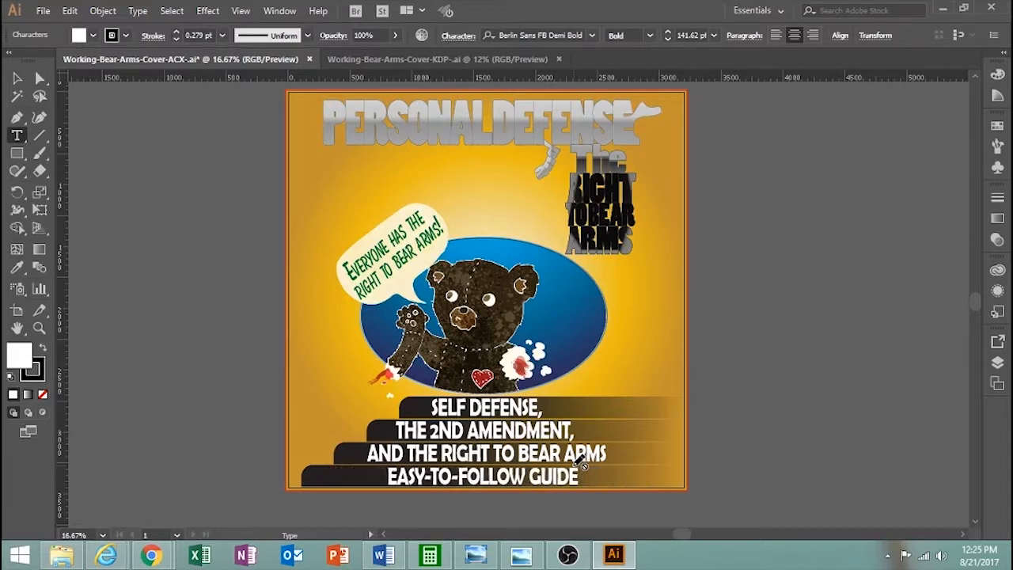
{"action": "key", "text": "BackSpace"}
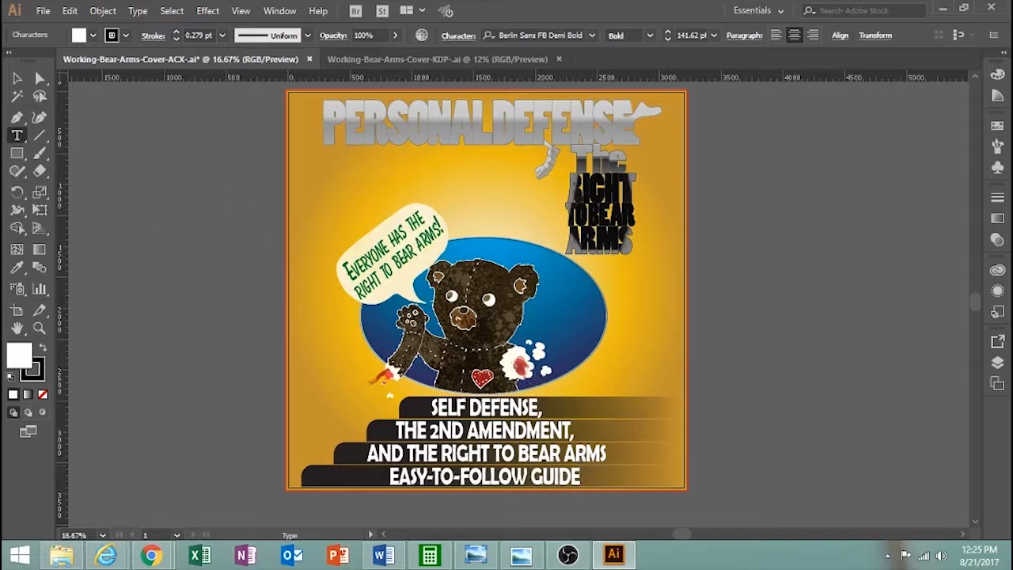
{"action": "left_click", "coordinate": [16, 77]}
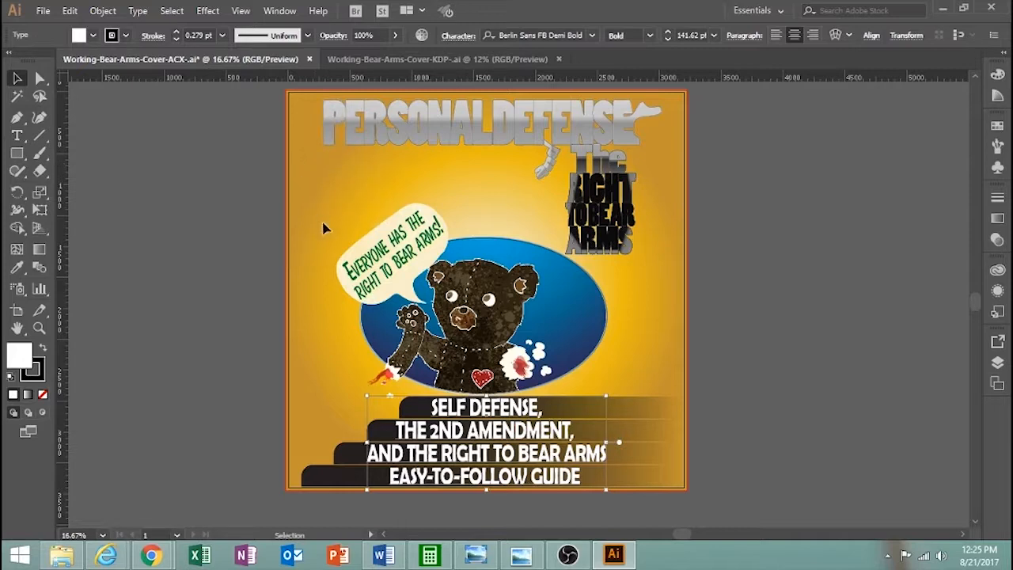
{"action": "left_click", "coordinate": [810, 331]}
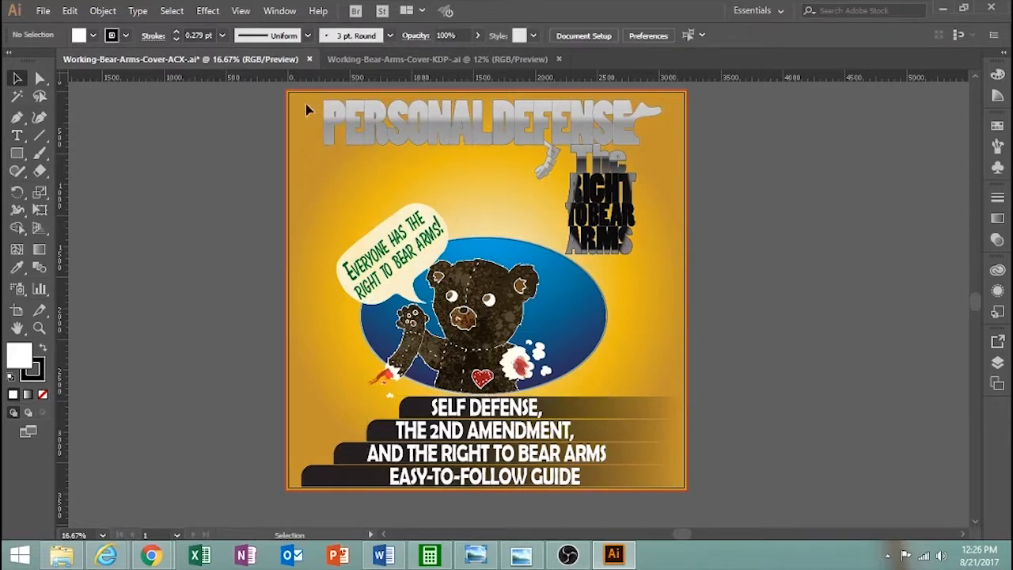
Bring up the KDP cover, switch to Chrome and look up "manipulatable" on Thesaurus.com, following the suggested spelling "manipulable".
{"action": "left_click", "coordinate": [353, 60]}
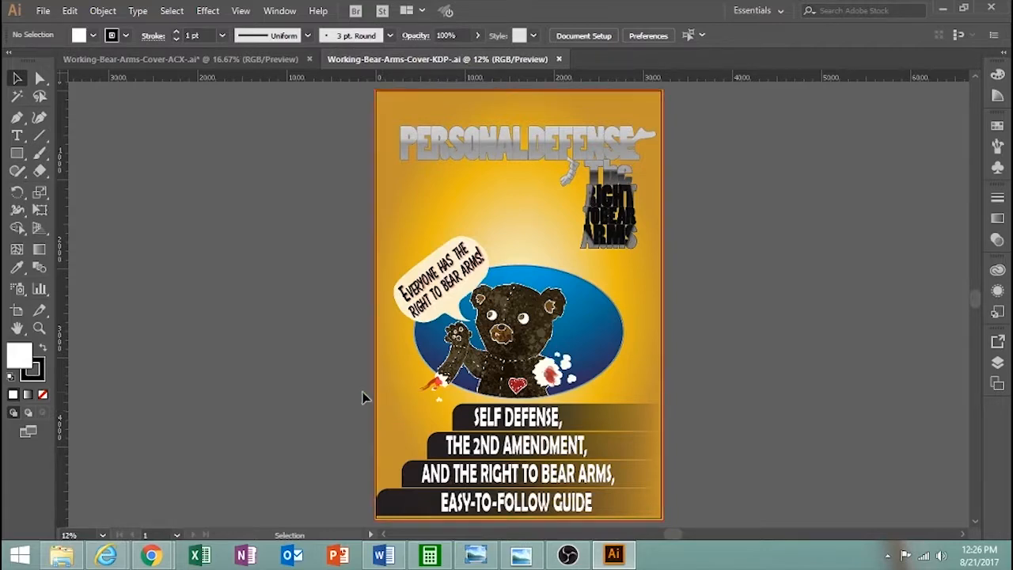
{"action": "mouse_move", "coordinate": [151, 554]}
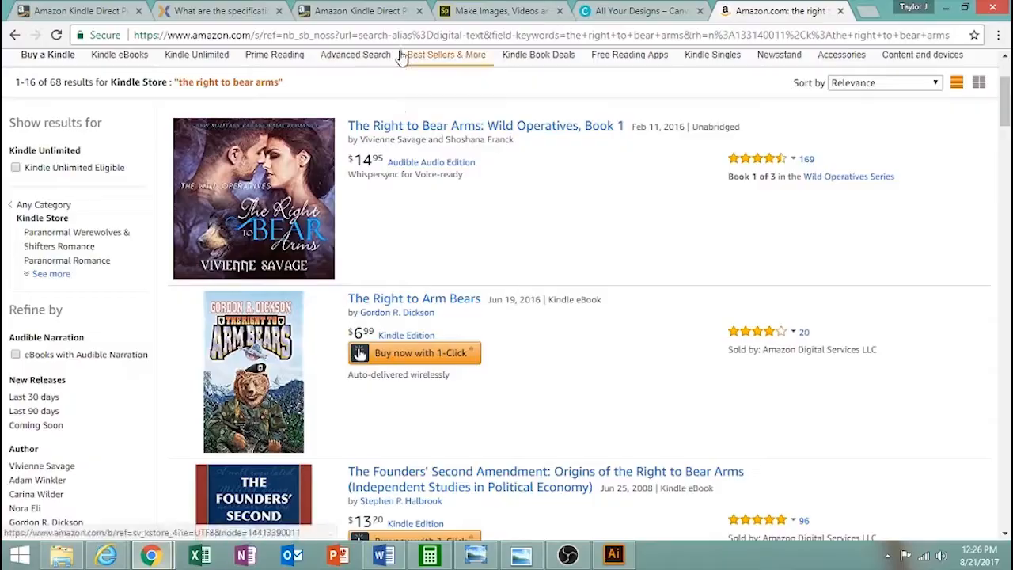
{"action": "left_click", "coordinate": [261, 479]}
{"action": "type", "text": "thes"}
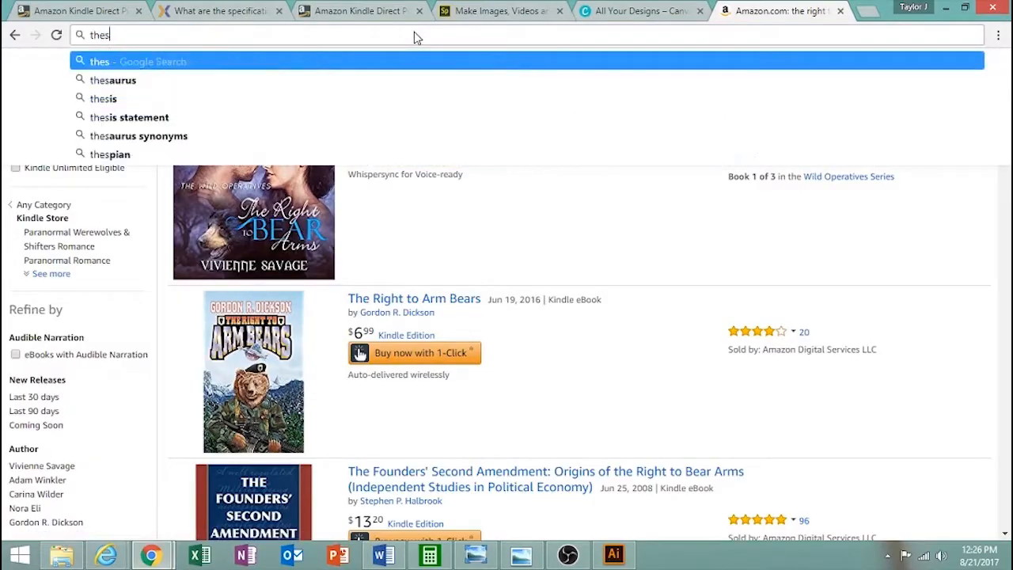
{"action": "left_click", "coordinate": [206, 79]}
{"action": "type", "text": "mani"}
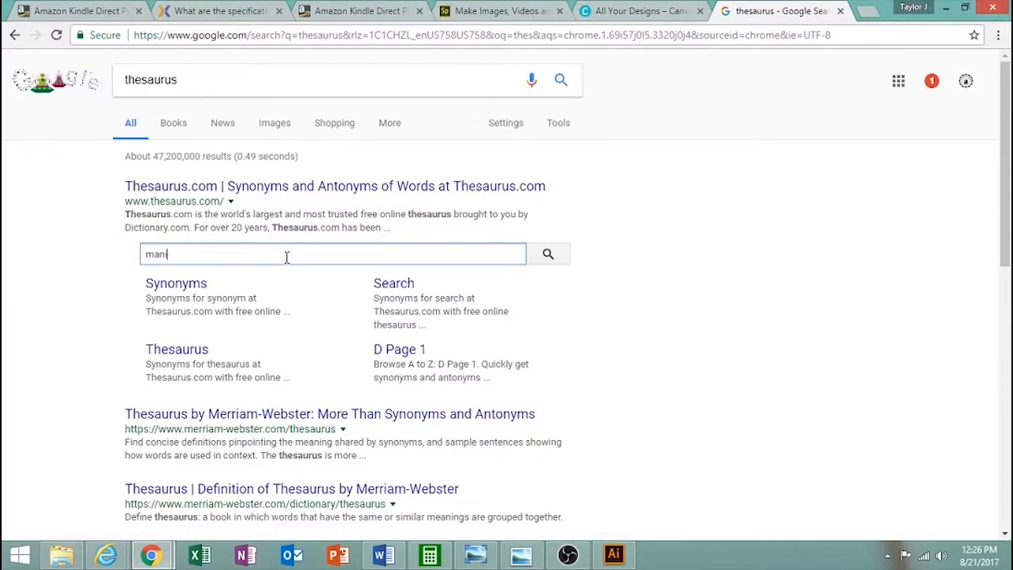
{"action": "type", "text": "pulatable"}
{"action": "key", "text": "Return"}
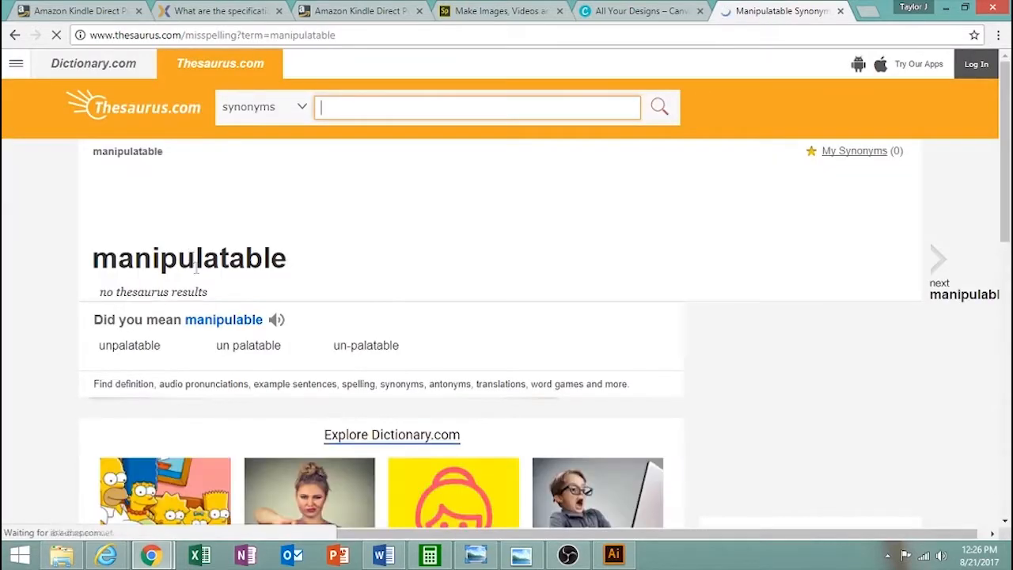
{"action": "left_click", "coordinate": [225, 320]}
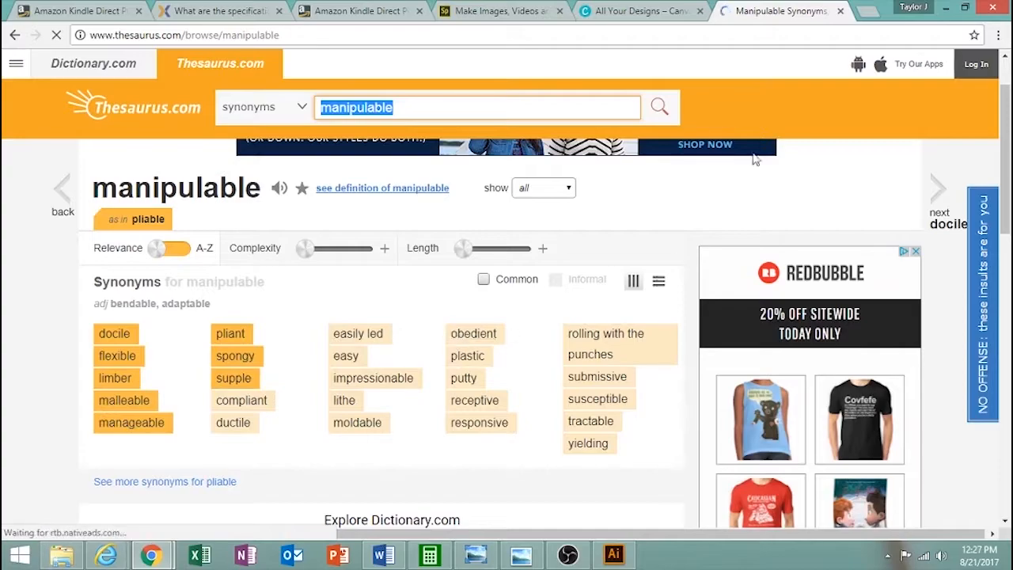
Switch back to Illustrator, open the KDP cover's file information and enter the author's website as the copyright info URL.
{"action": "key", "text": "alt+Tab"}
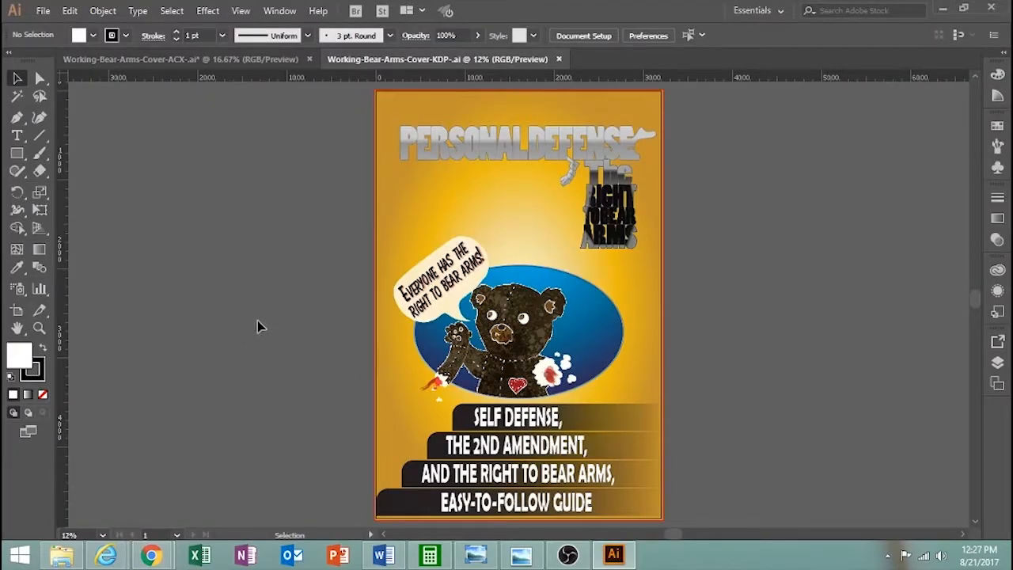
{"action": "left_click", "coordinate": [43, 10]}
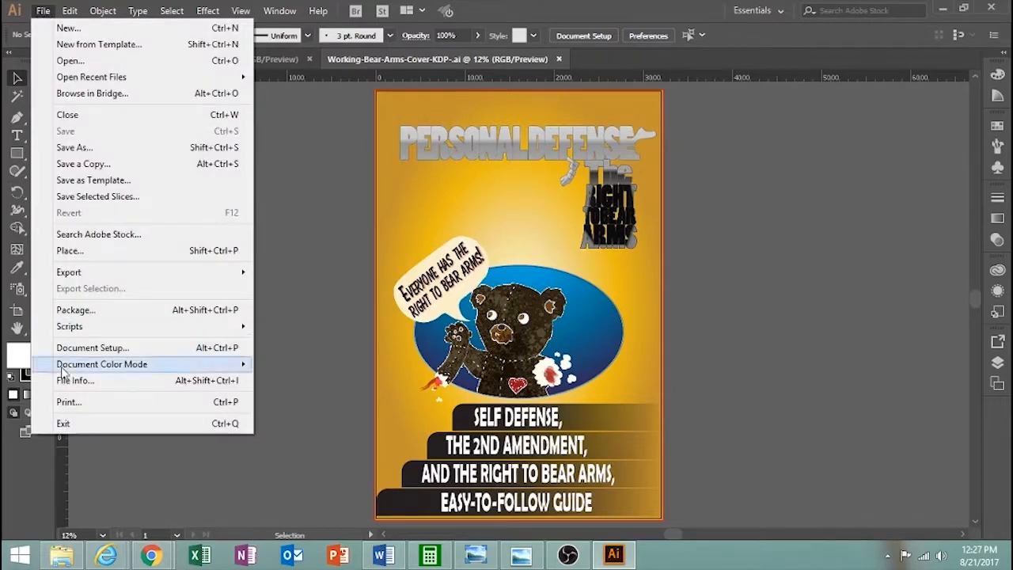
{"action": "left_click", "coordinate": [75, 381]}
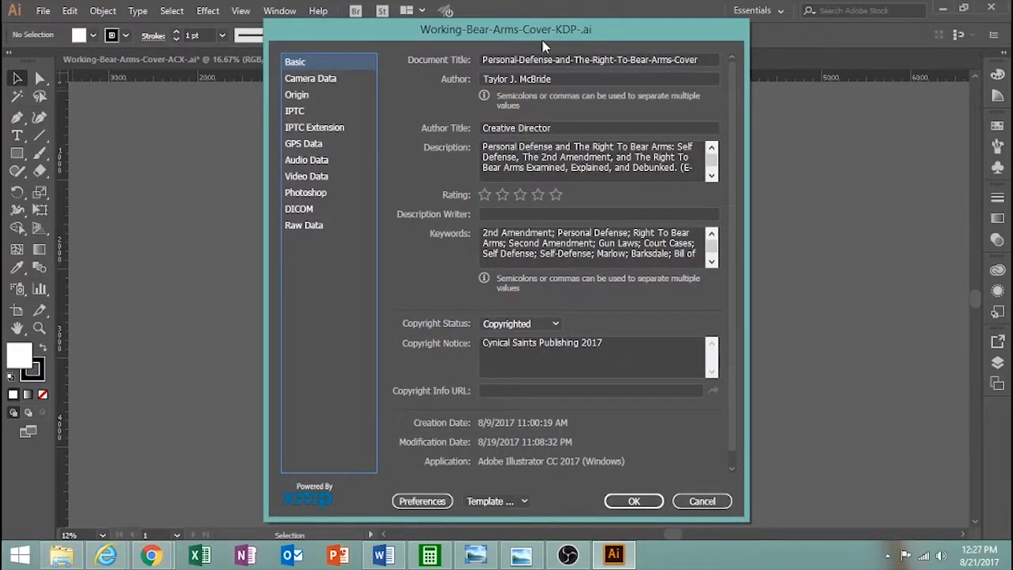
{"action": "left_click_drag", "start_coordinate": [545, 38], "coordinate": [532, 70]}
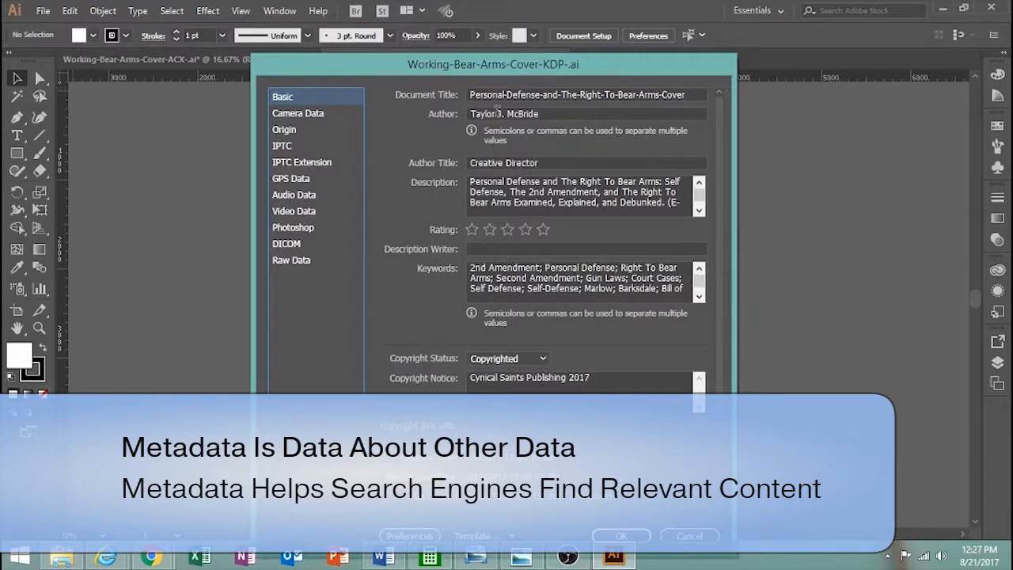
{"action": "left_click", "coordinate": [494, 377]}
{"action": "left_click", "coordinate": [491, 426]}
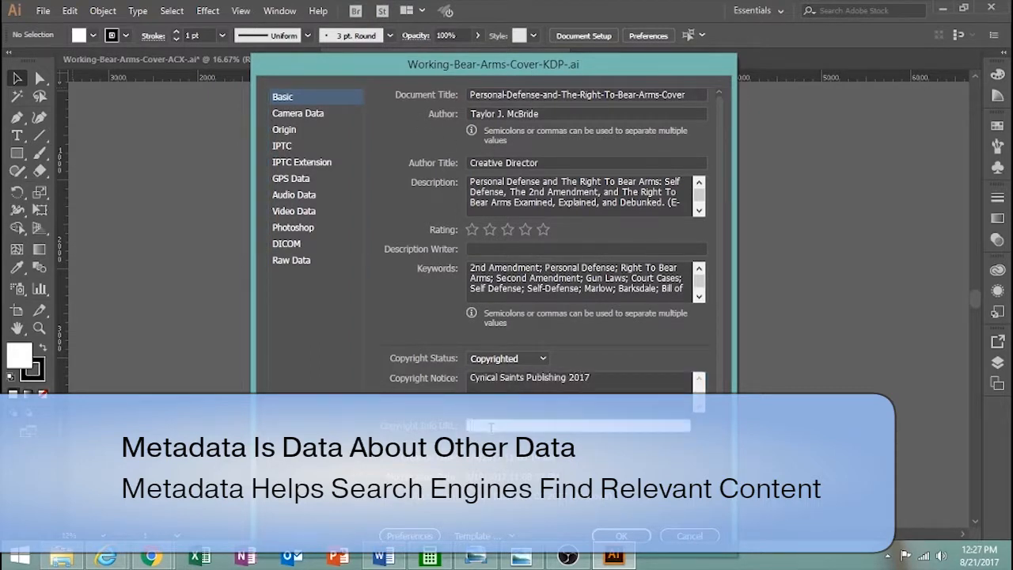
{"action": "type", "text": "taylorjmcbride.com"}
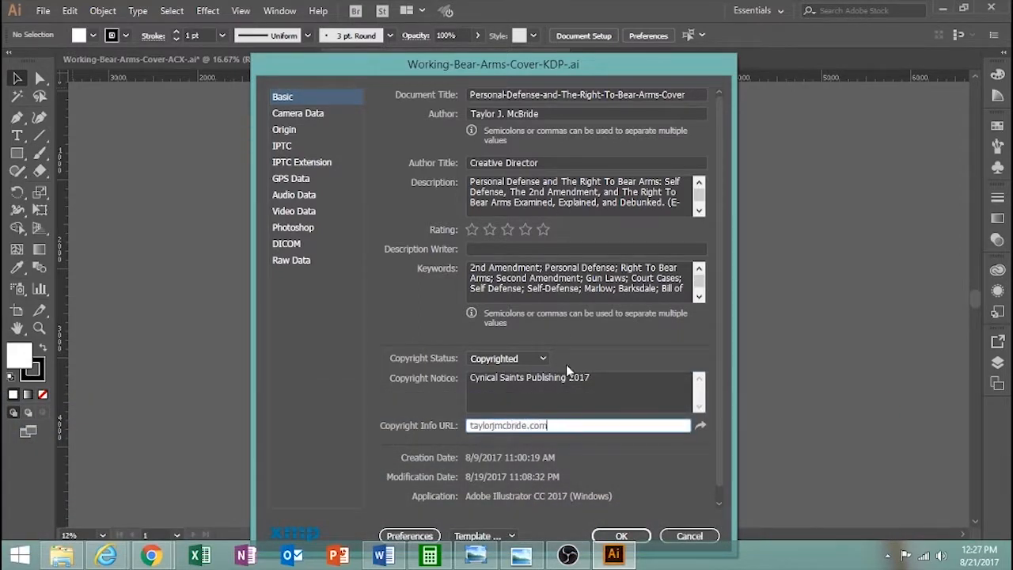
Replace "Examined, Explained, and Debunked" in the KDP cover's metadata description with "Easy To Follow Guide".
{"action": "left_click", "coordinate": [520, 188]}
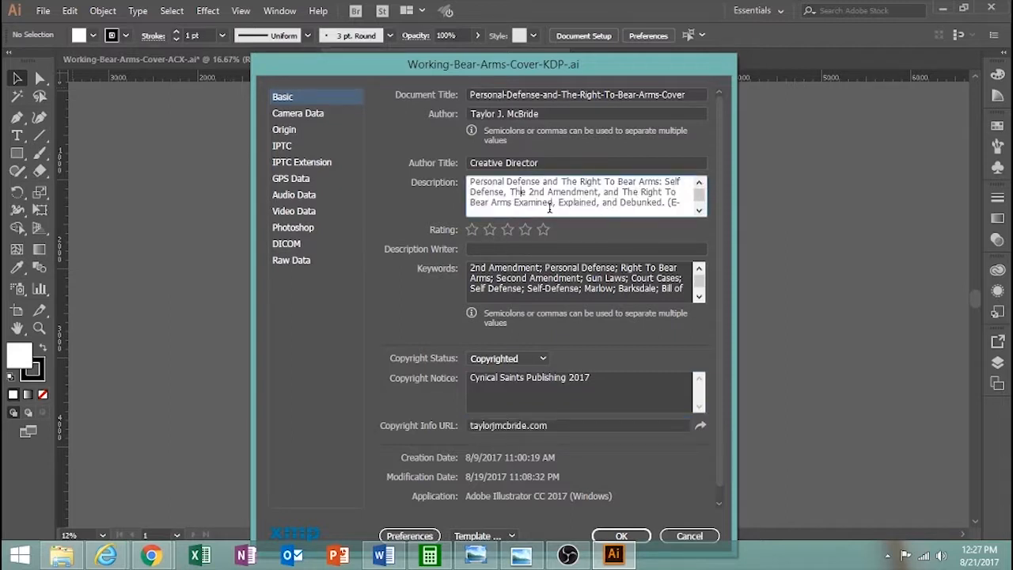
{"action": "key", "text": "Delete"}
{"action": "key", "text": "Delete"}
{"action": "key", "text": "Delete"}
{"action": "key", "text": "Delete"}
{"action": "key", "text": "Delete"}
{"action": "key", "text": "Delete"}
{"action": "key", "text": "Delete"}
{"action": "key", "text": "Delete"}
{"action": "key", "text": "Delete"}
{"action": "key", "text": "Delete"}
{"action": "key", "text": "Delete"}
{"action": "key", "text": "Delete"}
{"action": "key", "text": "Delete"}
{"action": "key", "text": "Delete"}
{"action": "key", "text": "Delete"}
{"action": "key", "text": "Delete"}
{"action": "key", "text": "Delete"}
{"action": "key", "text": "Delete"}
{"action": "key", "text": "Delete"}
{"action": "key", "text": "Delete"}
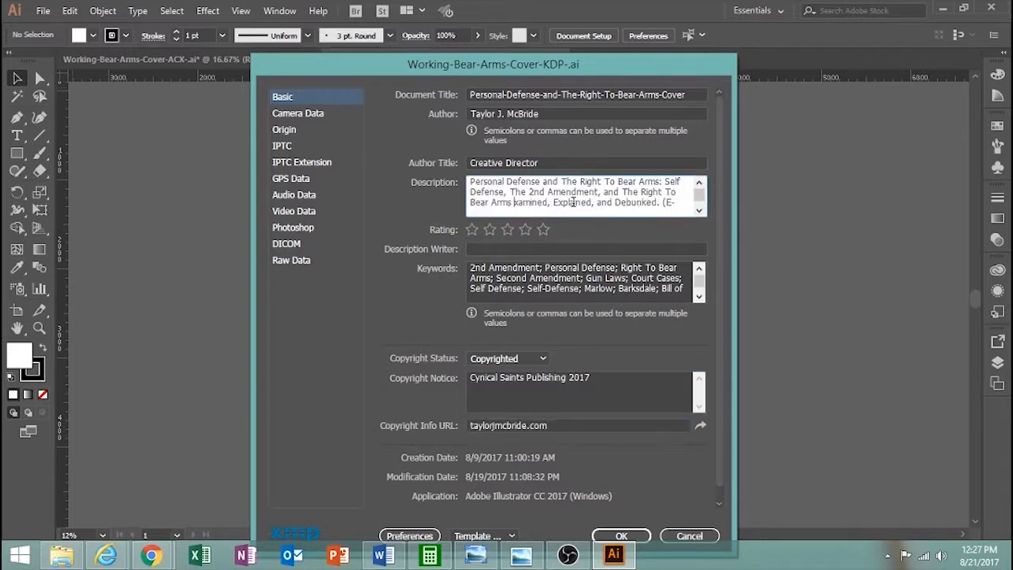
{"action": "key", "text": "Delete"}
{"action": "key", "text": "Delete"}
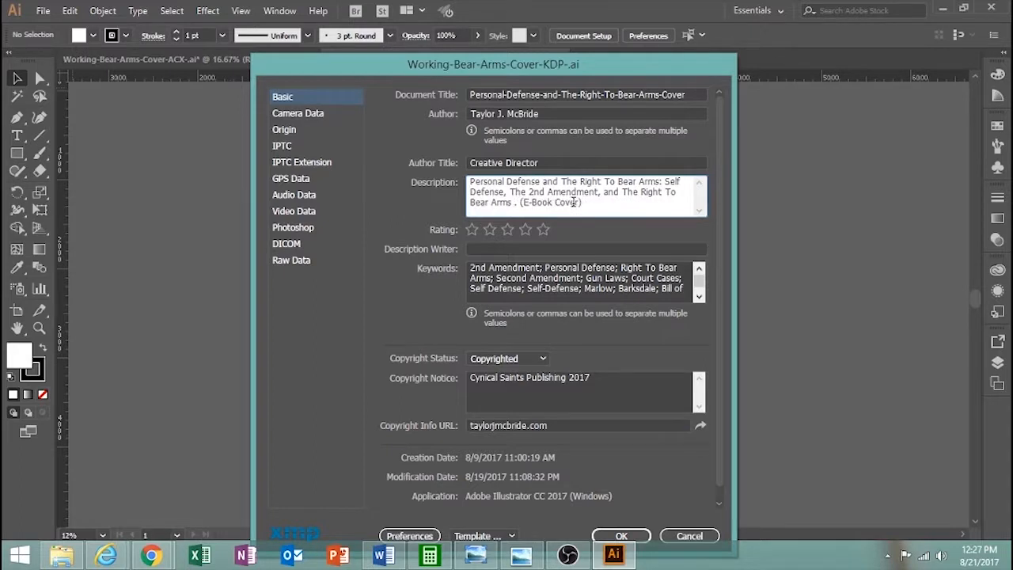
{"action": "type", "text": "Easy To Fo"}
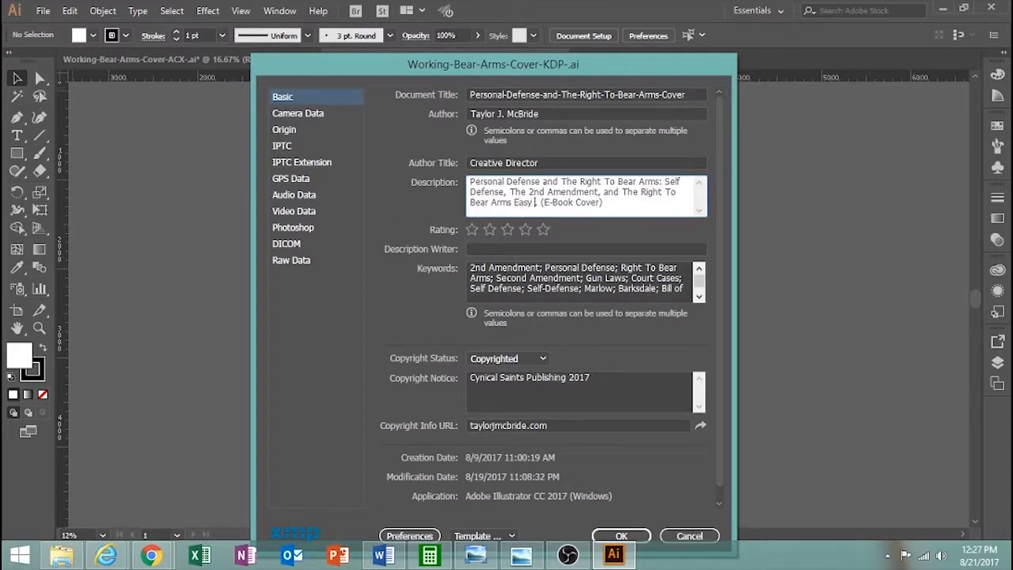
{"action": "type", "text": "llow Guide"}
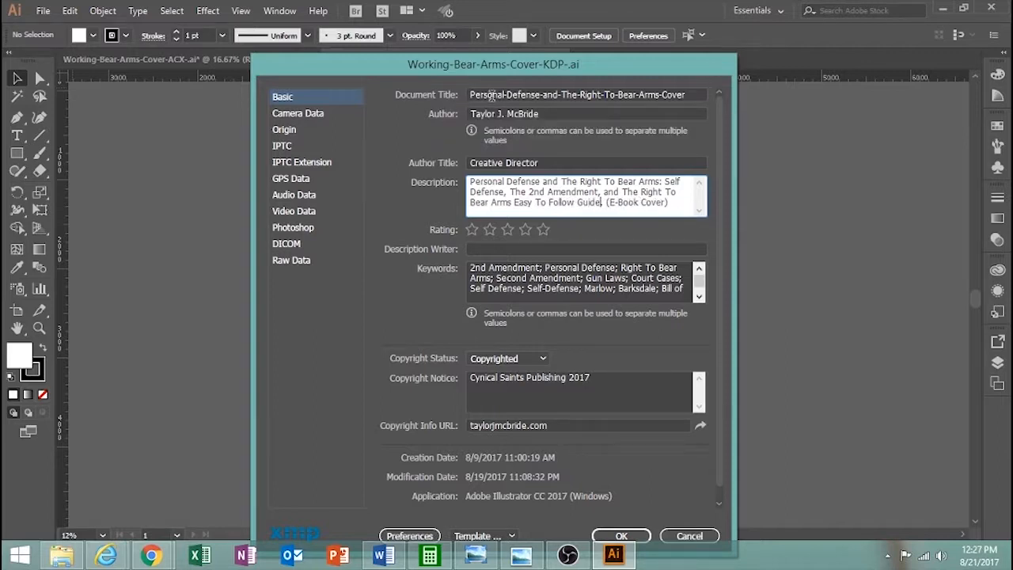
Review the KDP cover's document title and its full description text in the file information.
{"action": "left_click", "coordinate": [493, 94]}
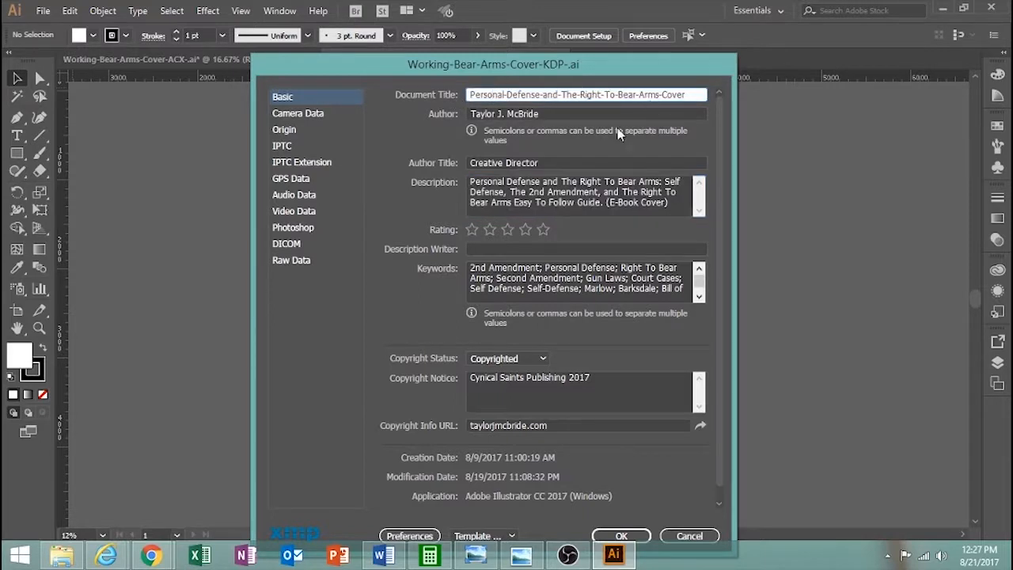
{"action": "left_click", "coordinate": [508, 202]}
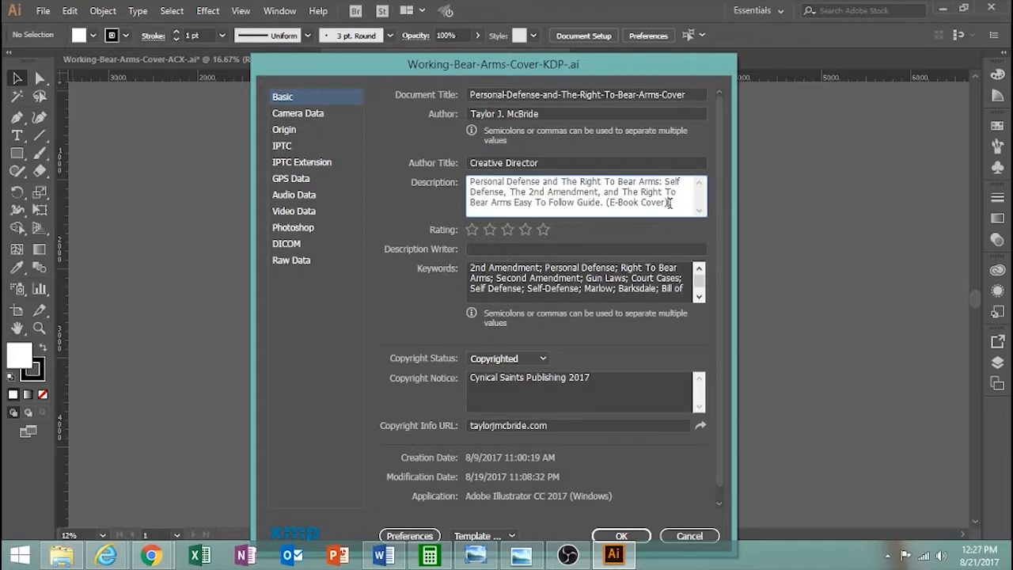
{"action": "left_click_drag", "start_coordinate": [670, 203], "coordinate": [445, 179]}
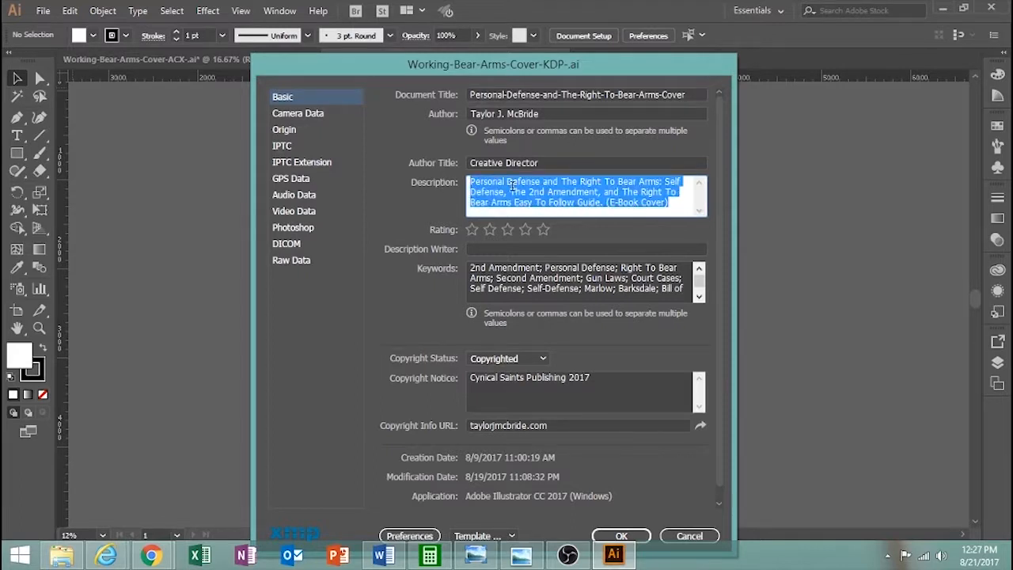
{"action": "left_click", "coordinate": [512, 187]}
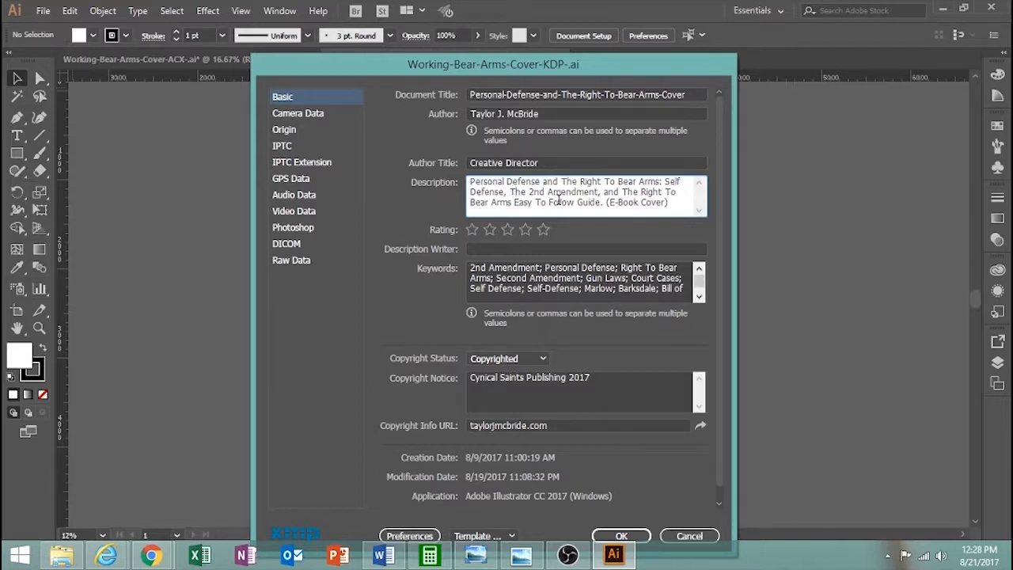
Review the KDP cover's description and semicolon-separated keywords in the file information, and accept the metadata.
{"action": "left_click_drag", "start_coordinate": [529, 192], "coordinate": [541, 202]}
{"action": "left_click", "coordinate": [539, 202]}
{"action": "left_click", "coordinate": [484, 270]}
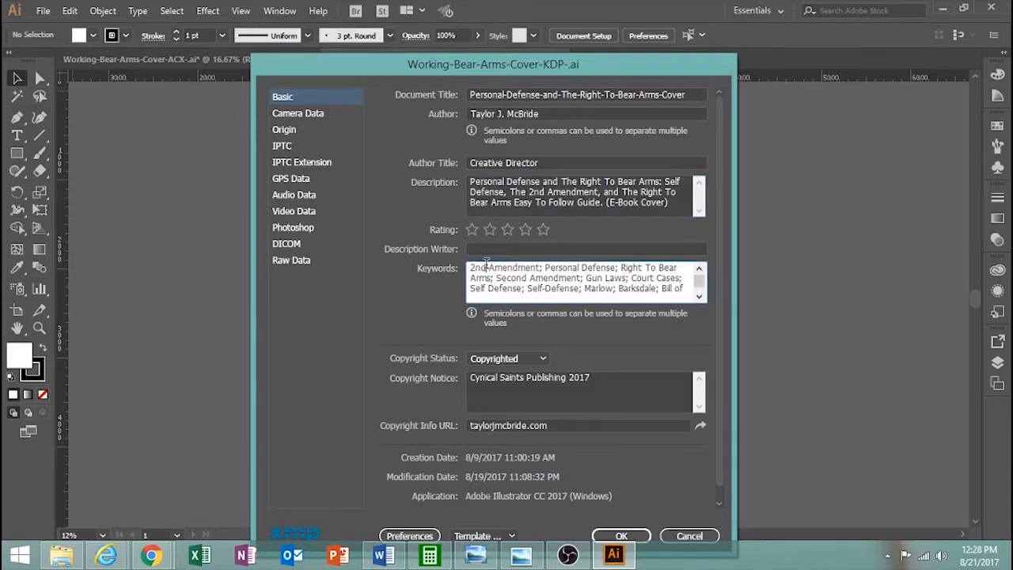
{"action": "left_click", "coordinate": [578, 269]}
{"action": "scroll", "coordinate": [607, 293], "scroll_direction": "down", "scroll_amount": 1}
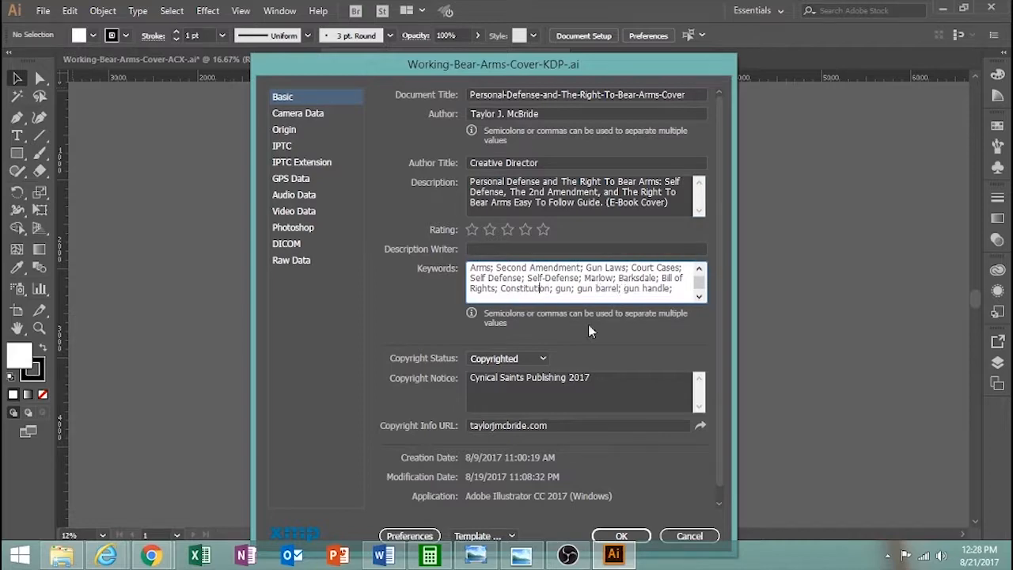
{"action": "left_click", "coordinate": [622, 536]}
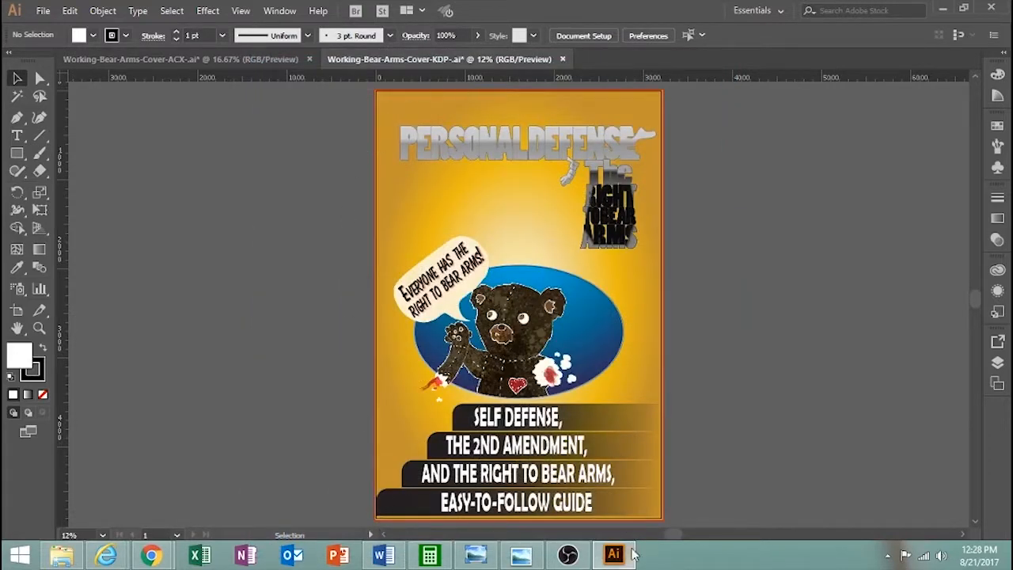
Compare the ACX cover with the KDP cover, and open the KDP cover in Save for Web (Legacy).
{"action": "left_click", "coordinate": [199, 59]}
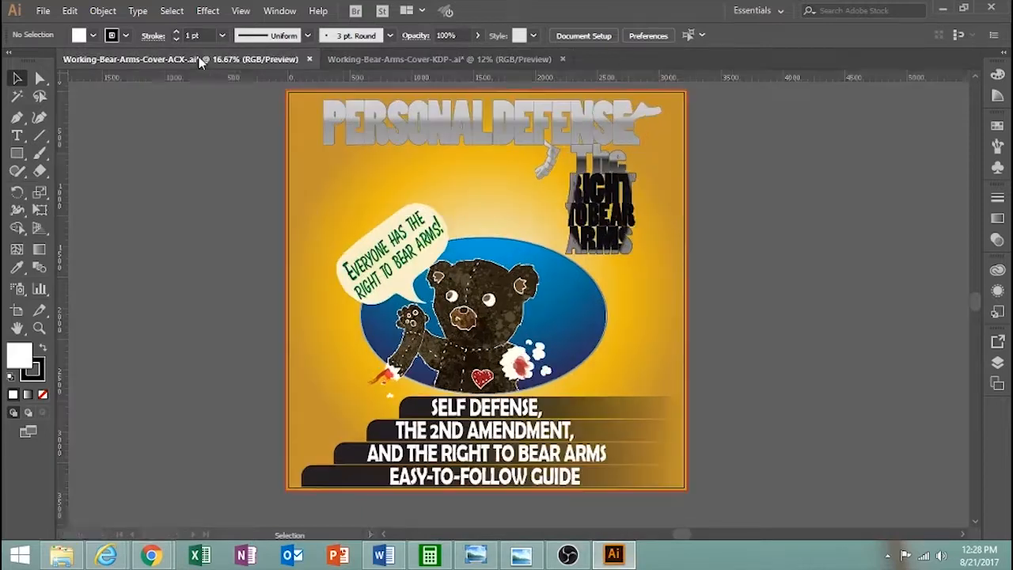
{"action": "left_click", "coordinate": [433, 63]}
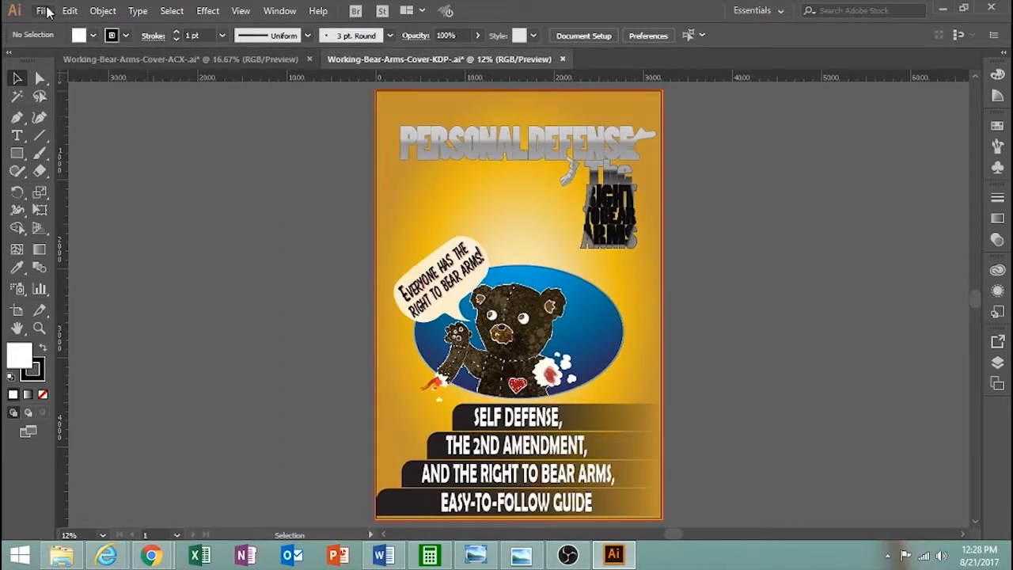
{"action": "left_click", "coordinate": [43, 11]}
{"action": "mouse_move", "coordinate": [69, 11]}
{"action": "mouse_move", "coordinate": [35, 8]}
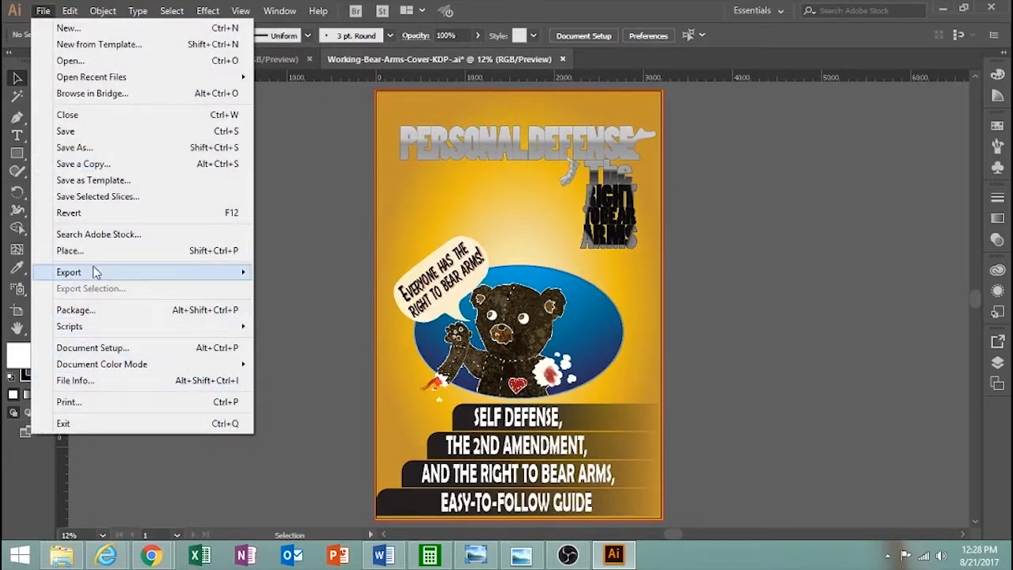
{"action": "mouse_move", "coordinate": [95, 272]}
{"action": "left_click", "coordinate": [352, 306]}
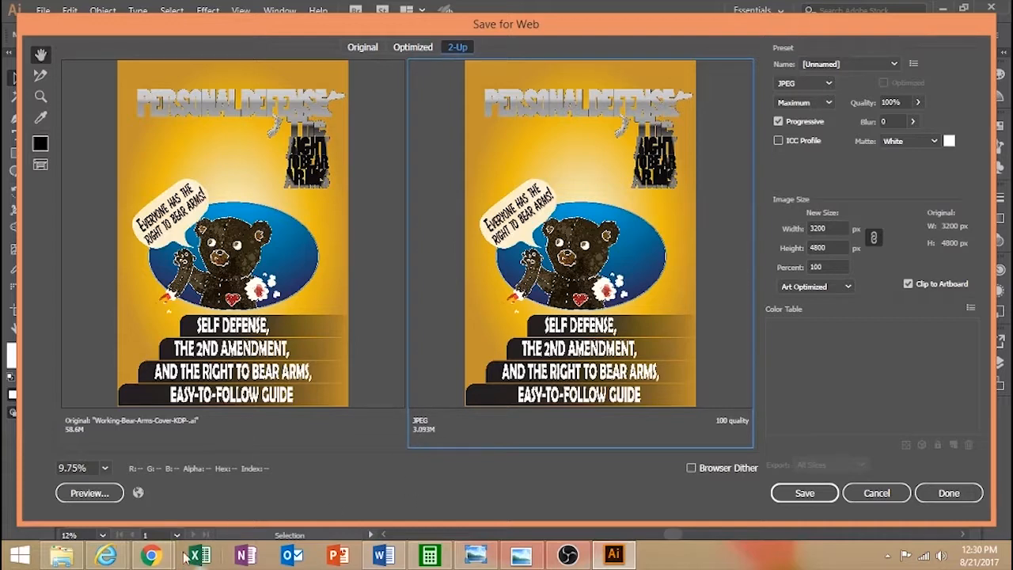
Switch to Chrome, examine the file size and DPI requirements on Amazon KDP's "Create an eBook Cover" help page, and return to Illustrator.
{"action": "mouse_move", "coordinate": [150, 557]}
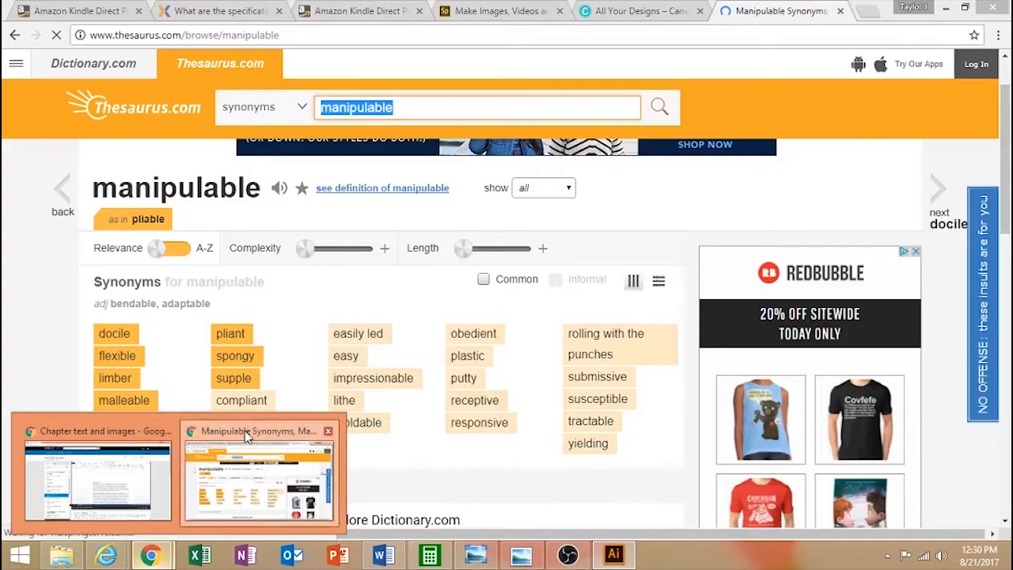
{"action": "left_click", "coordinate": [247, 437]}
{"action": "left_click", "coordinate": [98, 11]}
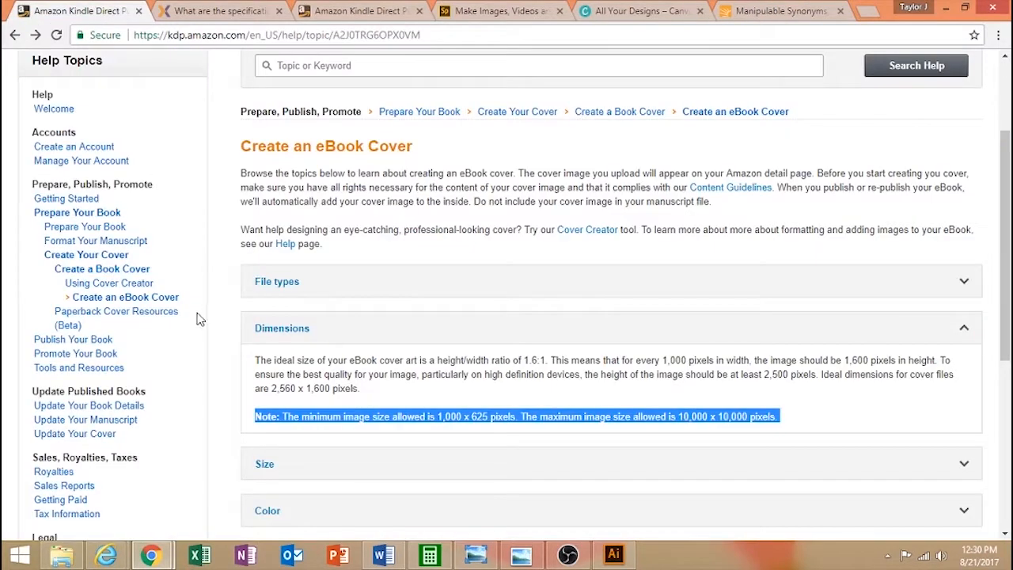
{"action": "left_click", "coordinate": [297, 340]}
{"action": "left_click", "coordinate": [280, 380]}
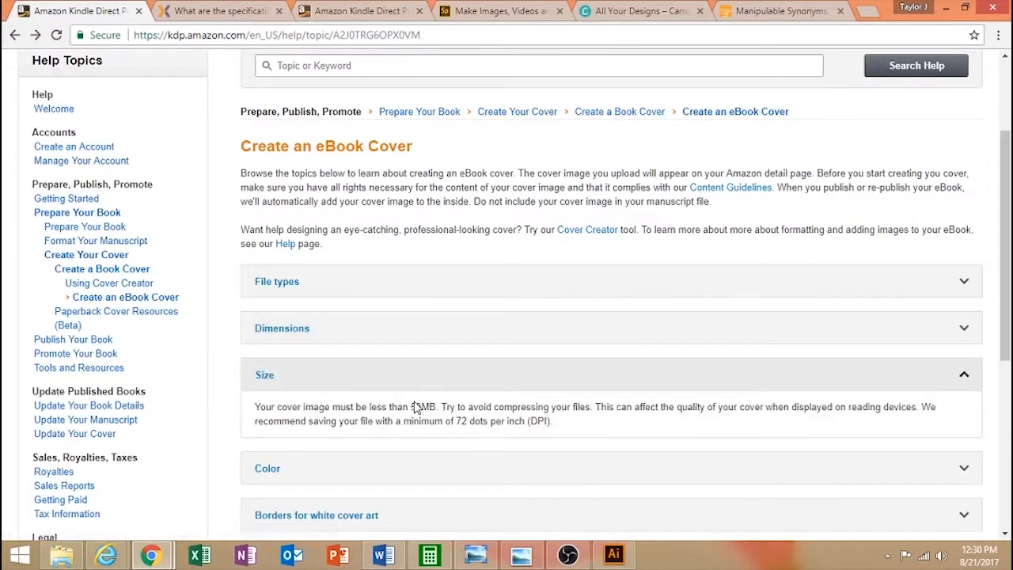
{"action": "left_click_drag", "start_coordinate": [376, 407], "coordinate": [441, 409]}
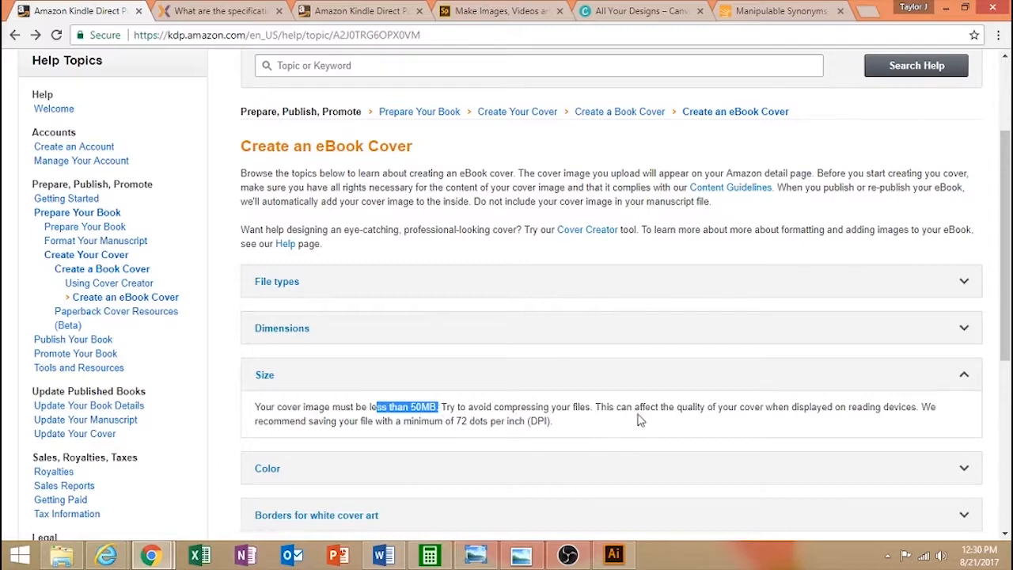
{"action": "left_click", "coordinate": [557, 433]}
{"action": "left_click_drag", "start_coordinate": [553, 424], "coordinate": [599, 408]}
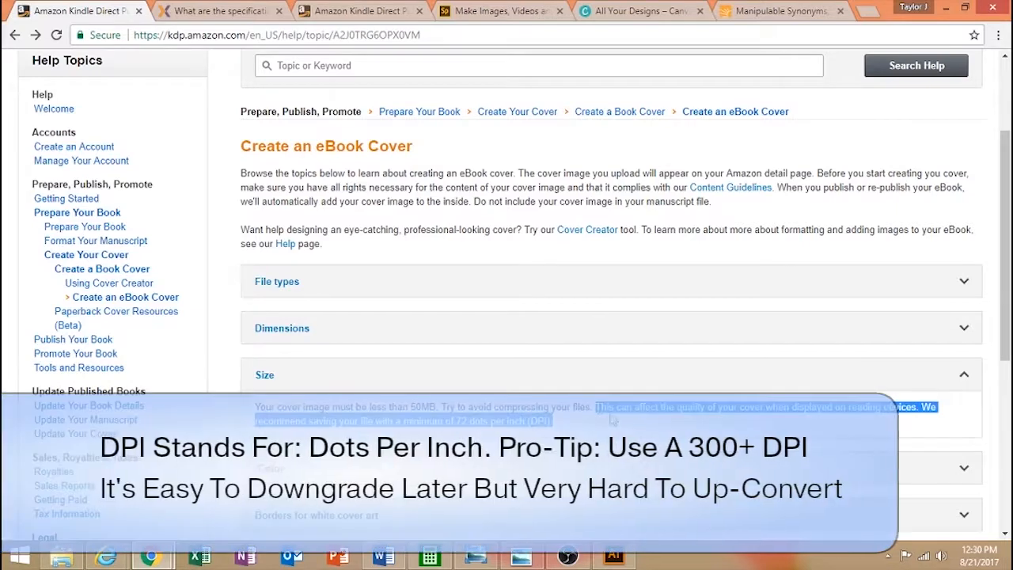
{"action": "left_click", "coordinate": [613, 420]}
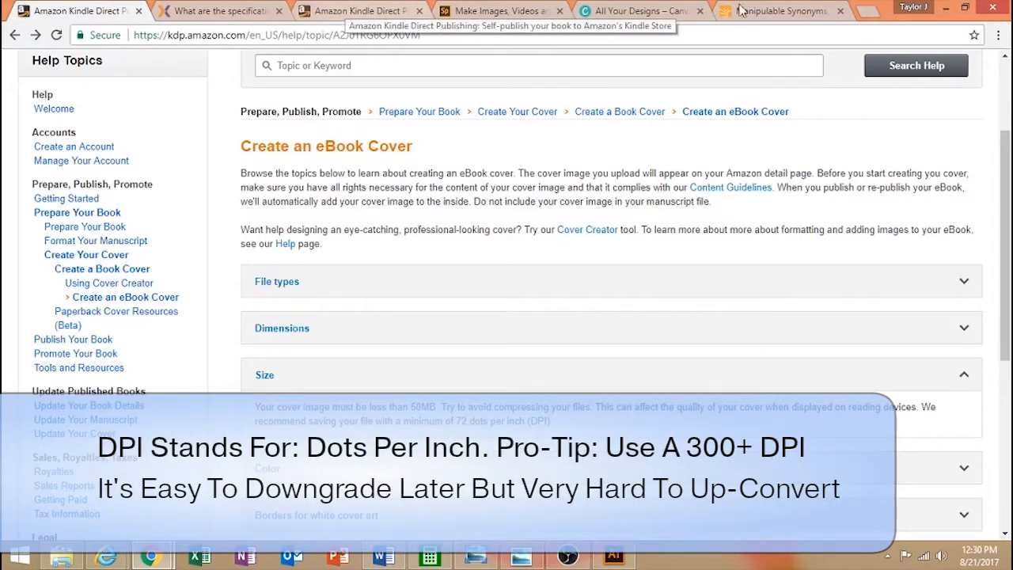
{"action": "left_click", "coordinate": [954, 8]}
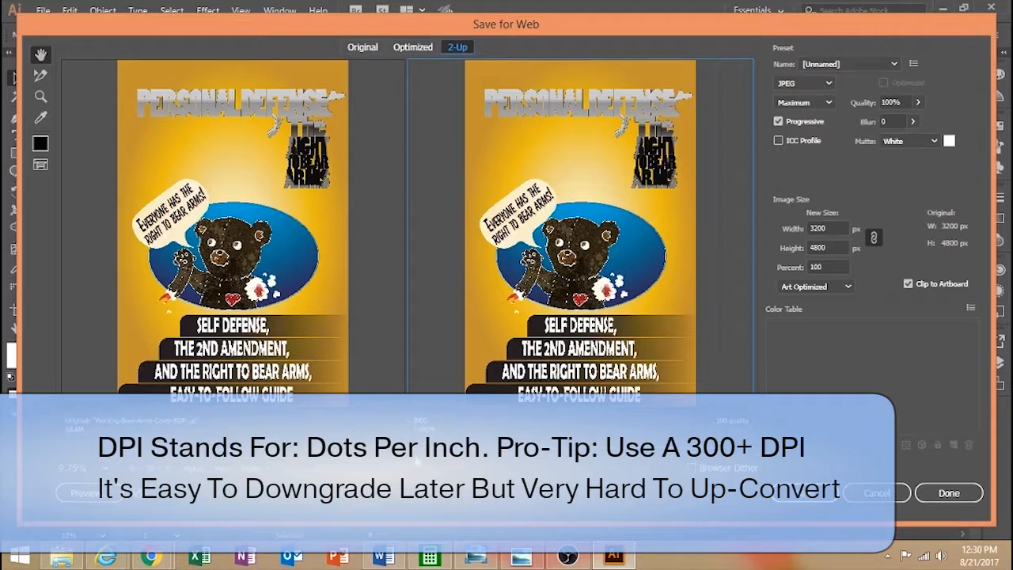
Compare the KDP cover's JPEG export at Low quality with Maximum quality, leaving the quality at Maximum.
{"action": "left_click", "coordinate": [823, 102]}
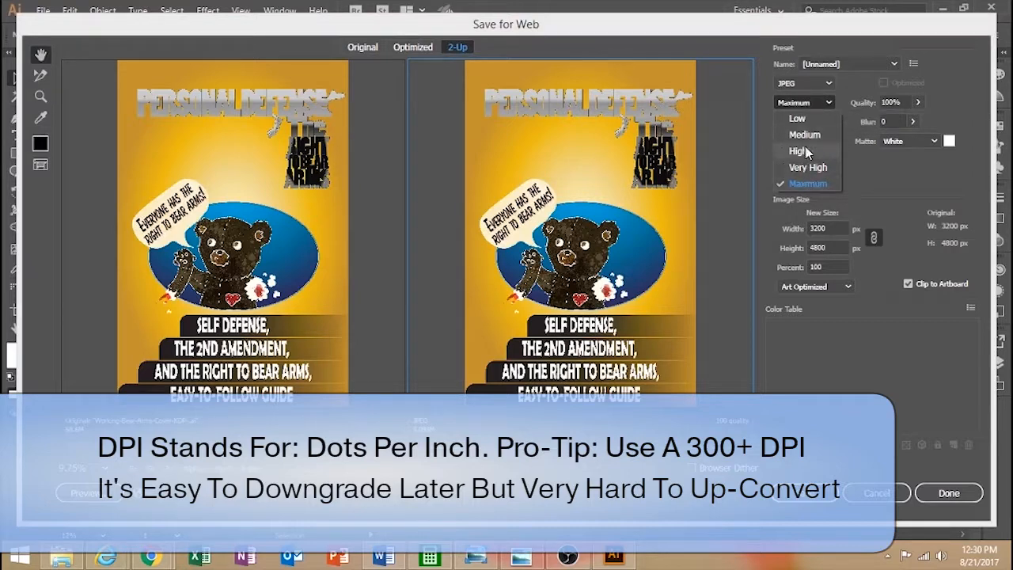
{"action": "left_click", "coordinate": [849, 85]}
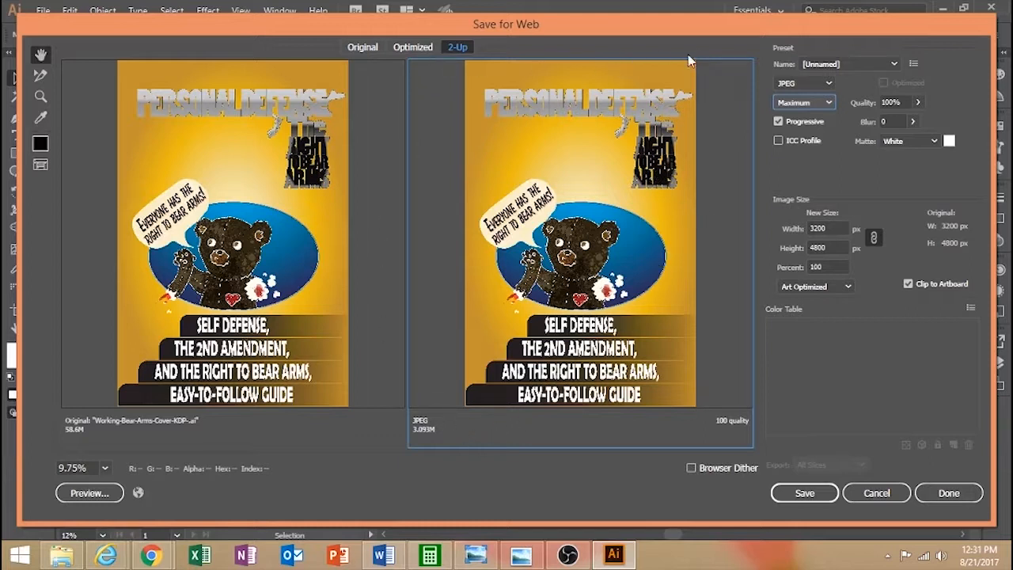
{"action": "left_click", "coordinate": [823, 105]}
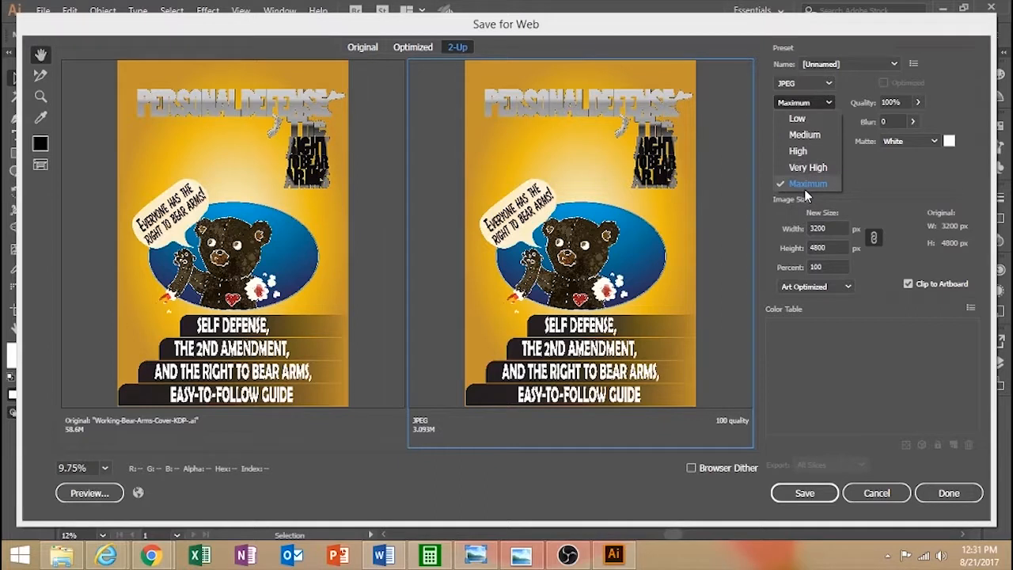
{"action": "left_click", "coordinate": [797, 118]}
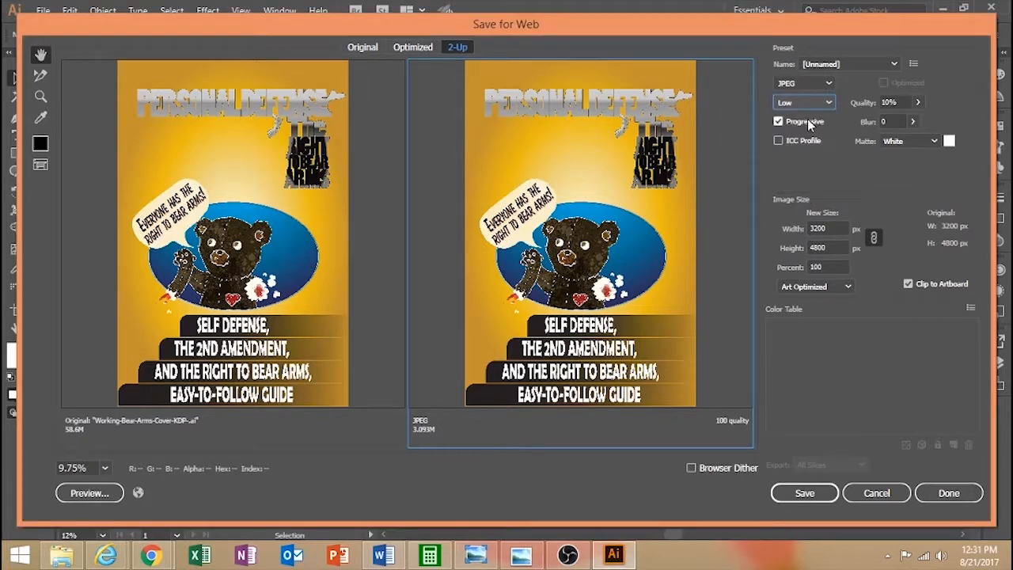
{"action": "left_click", "coordinate": [819, 103]}
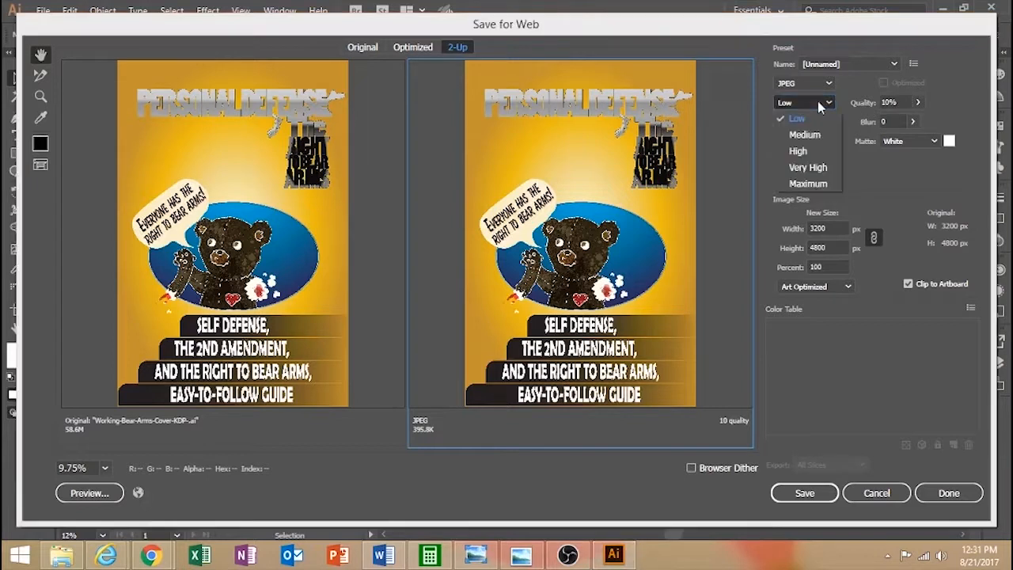
{"action": "left_click", "coordinate": [802, 184]}
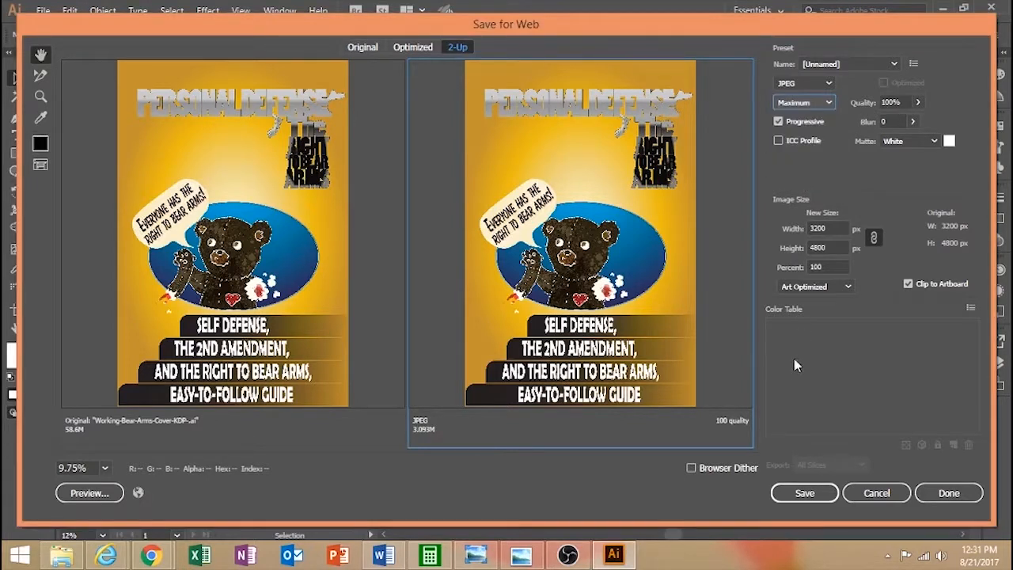
Examine the KDP cover's export optimization choices, keep Art Optimized, and close Save for Web without exporting.
{"action": "left_click", "coordinate": [815, 287]}
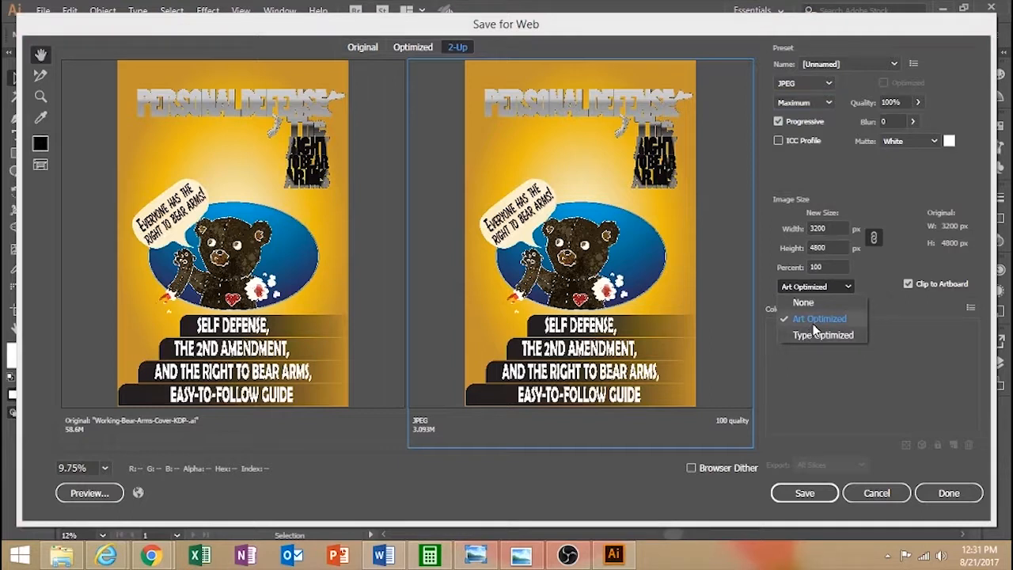
{"action": "left_click", "coordinate": [813, 324]}
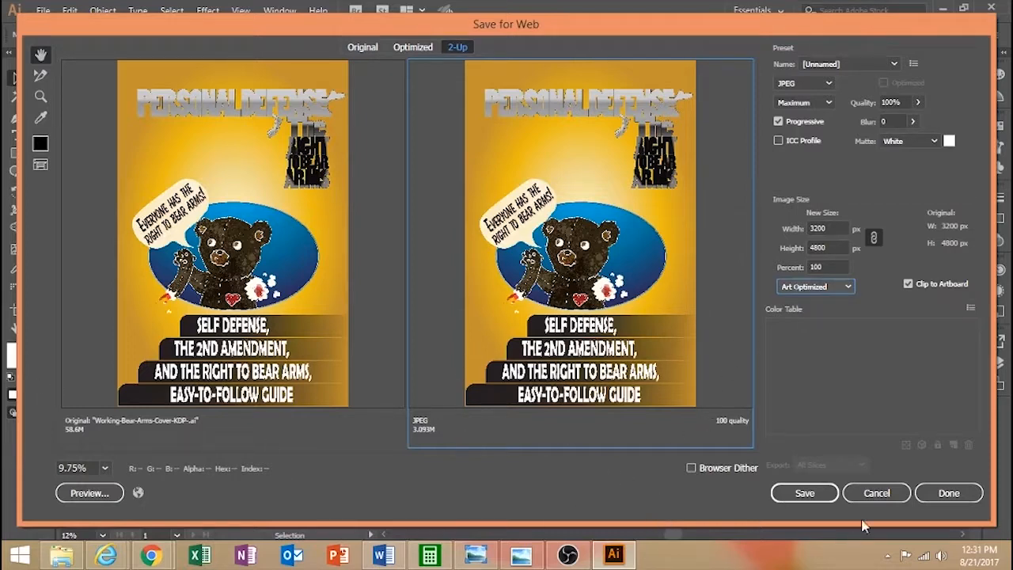
{"action": "left_click", "coordinate": [874, 494]}
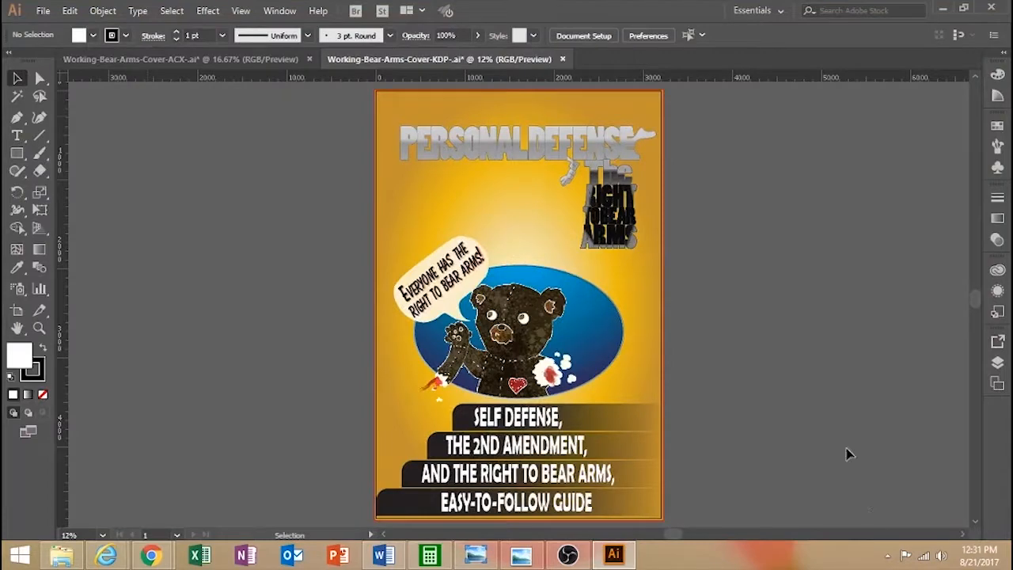
Bring up the ACX cover in Save for Web (Legacy) and examine the available image formats, keeping PNG-24.
{"action": "left_click", "coordinate": [225, 70]}
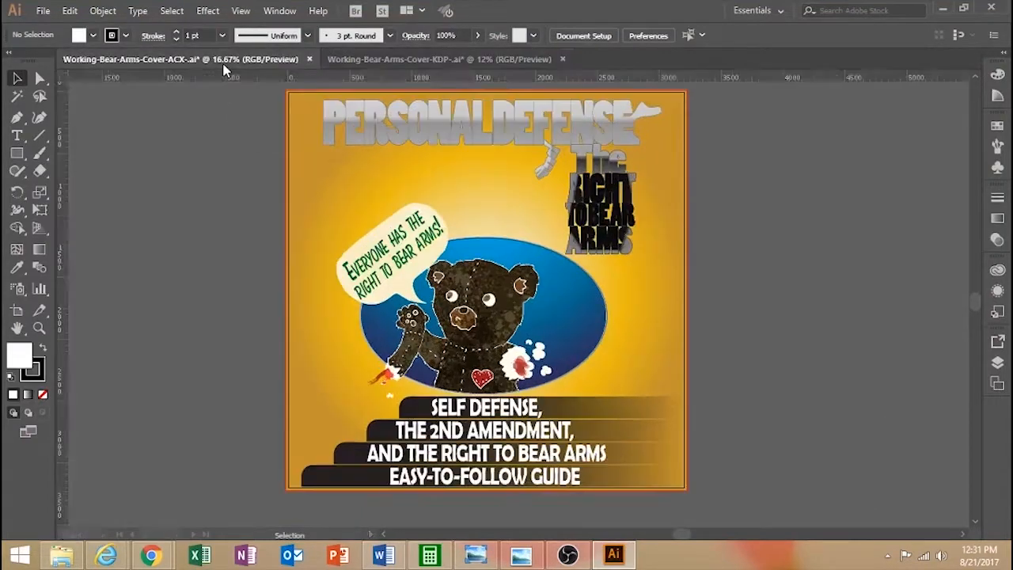
{"action": "left_click", "coordinate": [43, 10]}
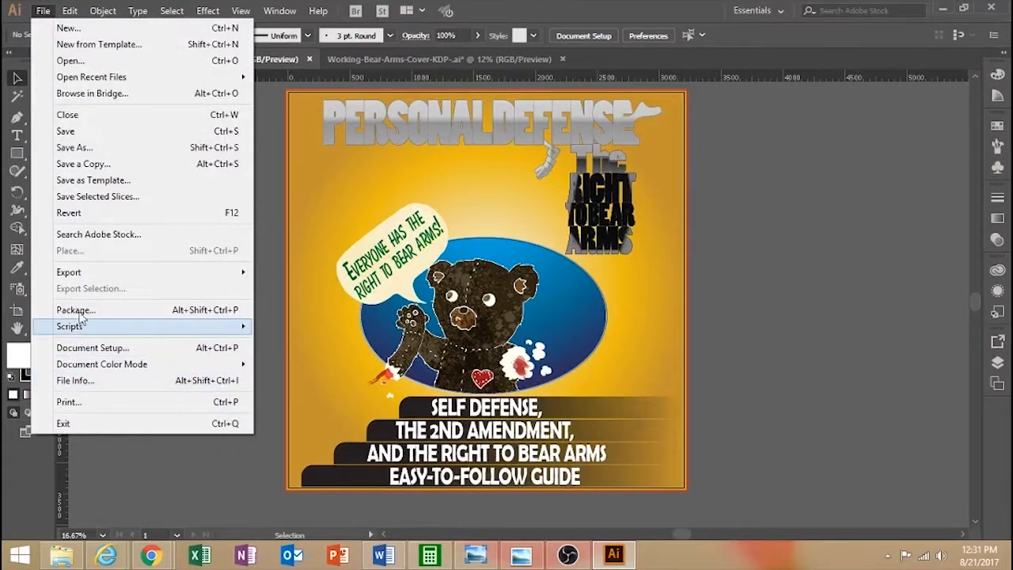
{"action": "mouse_move", "coordinate": [100, 273]}
{"action": "left_click", "coordinate": [308, 308]}
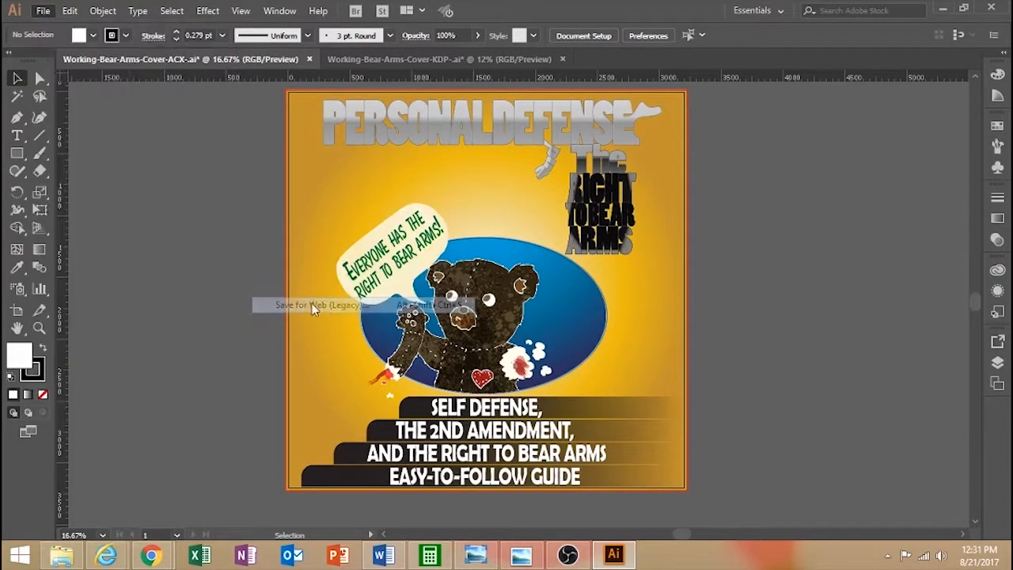
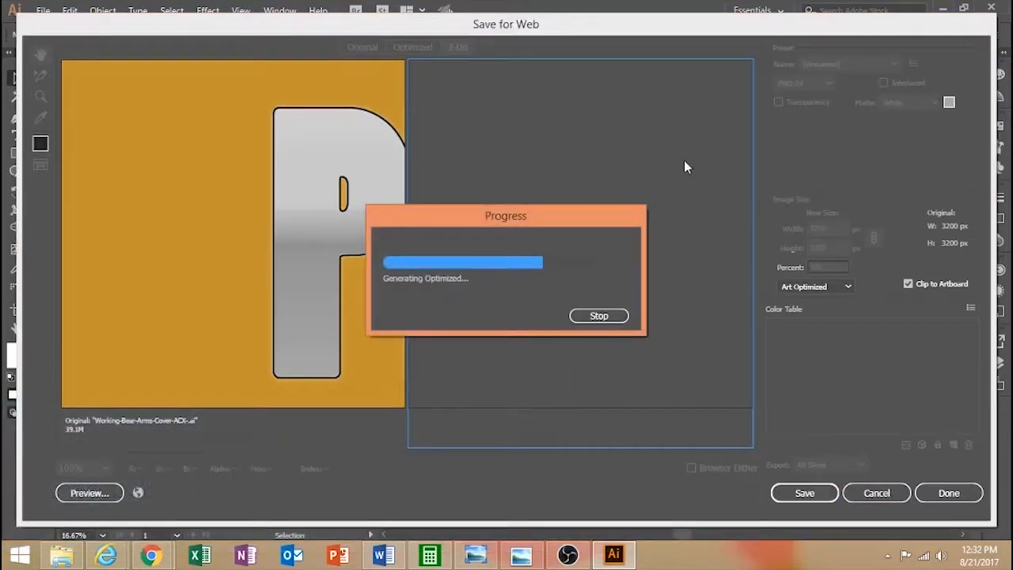
{"action": "left_click", "coordinate": [804, 82]}
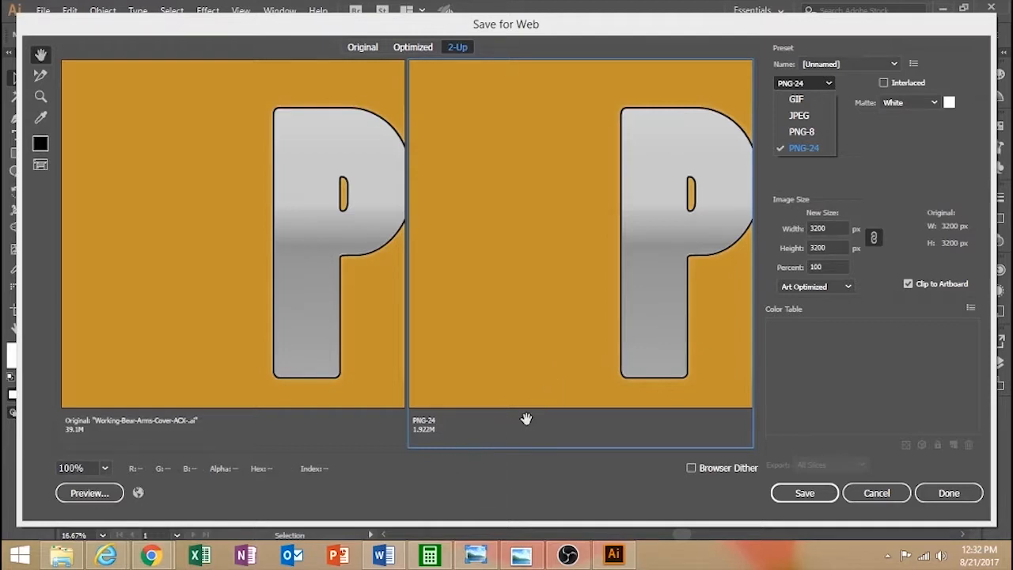
{"action": "left_click", "coordinate": [534, 203]}
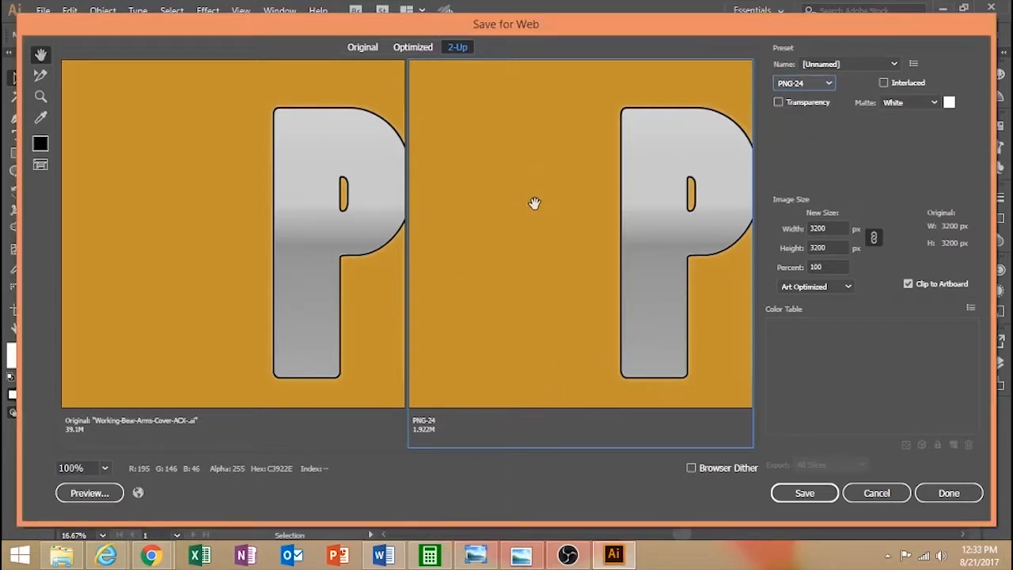
Inspect the ACX cover's PNG-24 preview fitted to view and at 100%, checking artwork and title detail, and close Save for Web without exporting.
{"action": "key", "text": "ctrl+0"}
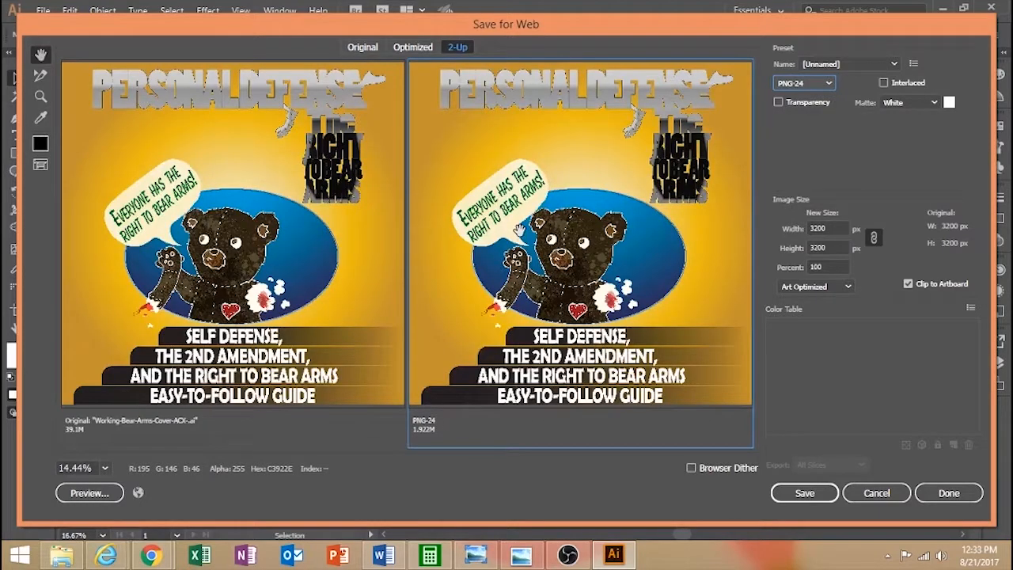
{"action": "left_click", "coordinate": [103, 469]}
{"action": "left_click", "coordinate": [137, 384]}
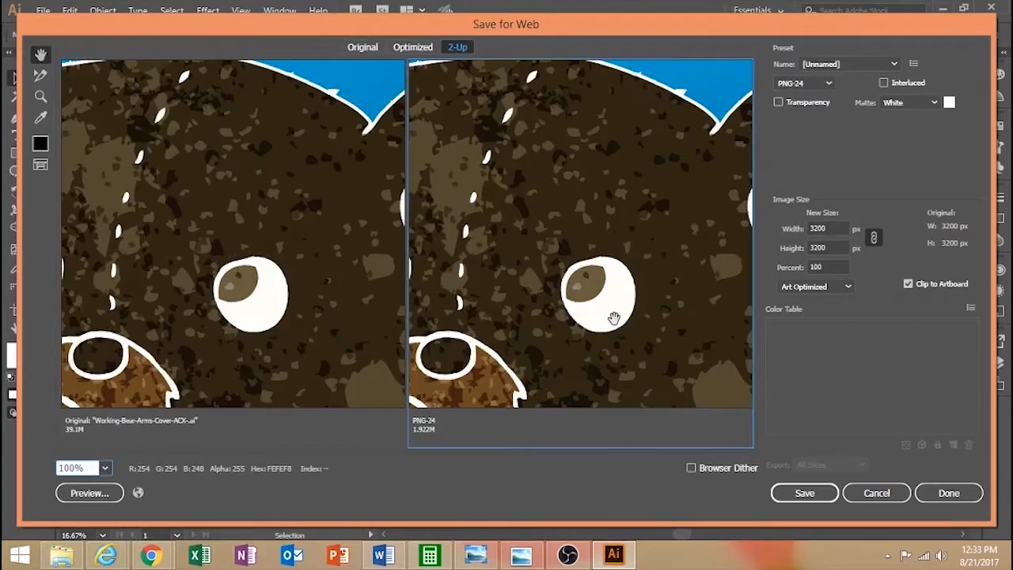
{"action": "left_click_drag", "start_coordinate": [614, 318], "coordinate": [491, 29]}
{"action": "left_click_drag", "start_coordinate": [667, 244], "coordinate": [515, 332]}
{"action": "mouse_move", "coordinate": [557, 121]}
{"action": "left_mouse_down"}
{"action": "mouse_move", "coordinate": [529, 224]}
{"action": "mouse_move", "coordinate": [509, 459]}
{"action": "left_mouse_up"}
{"action": "left_click_drag", "start_coordinate": [531, 265], "coordinate": [524, 407]}
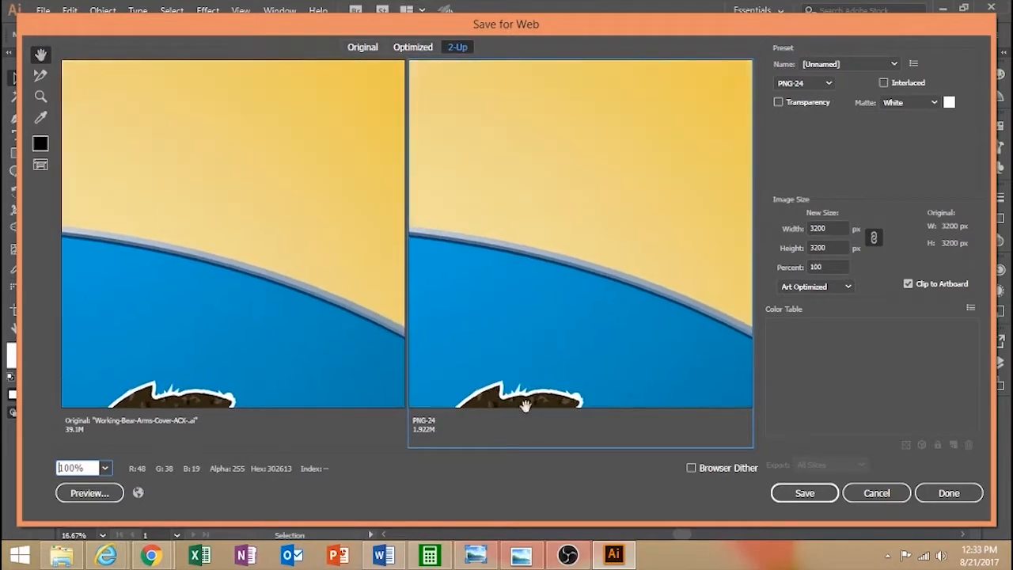
{"action": "left_click_drag", "start_coordinate": [591, 179], "coordinate": [549, 457]}
{"action": "mouse_move", "coordinate": [582, 239]}
{"action": "left_mouse_down"}
{"action": "mouse_move", "coordinate": [567, 284]}
{"action": "mouse_move", "coordinate": [591, 312]}
{"action": "mouse_move", "coordinate": [563, 296]}
{"action": "mouse_move", "coordinate": [549, 314]}
{"action": "mouse_move", "coordinate": [443, 171]}
{"action": "mouse_move", "coordinate": [394, 43]}
{"action": "left_mouse_up"}
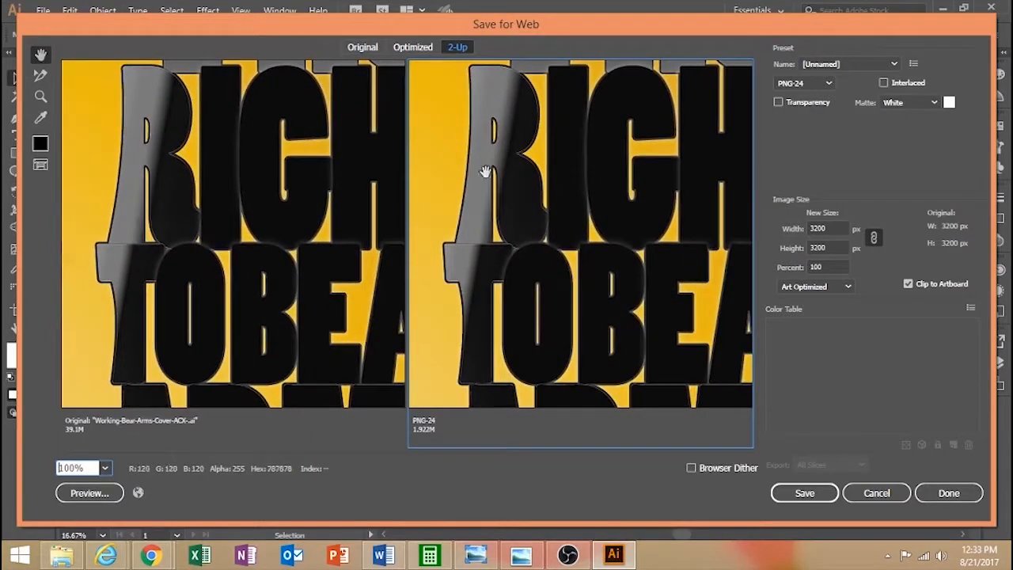
{"action": "left_click_drag", "start_coordinate": [486, 169], "coordinate": [452, 91]}
{"action": "left_click", "coordinate": [441, 101], "text": "alt"}
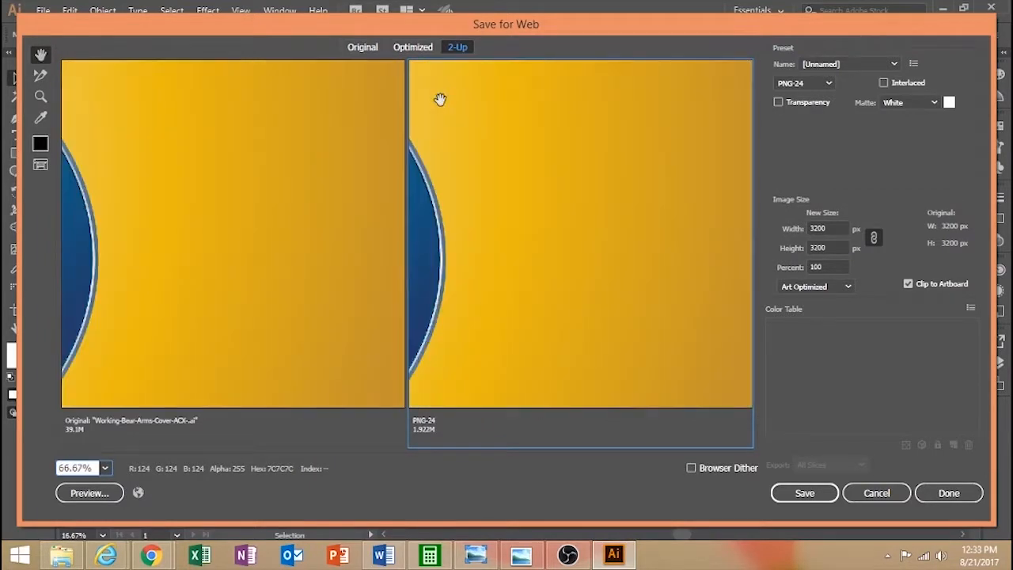
{"action": "left_click", "coordinate": [858, 490]}
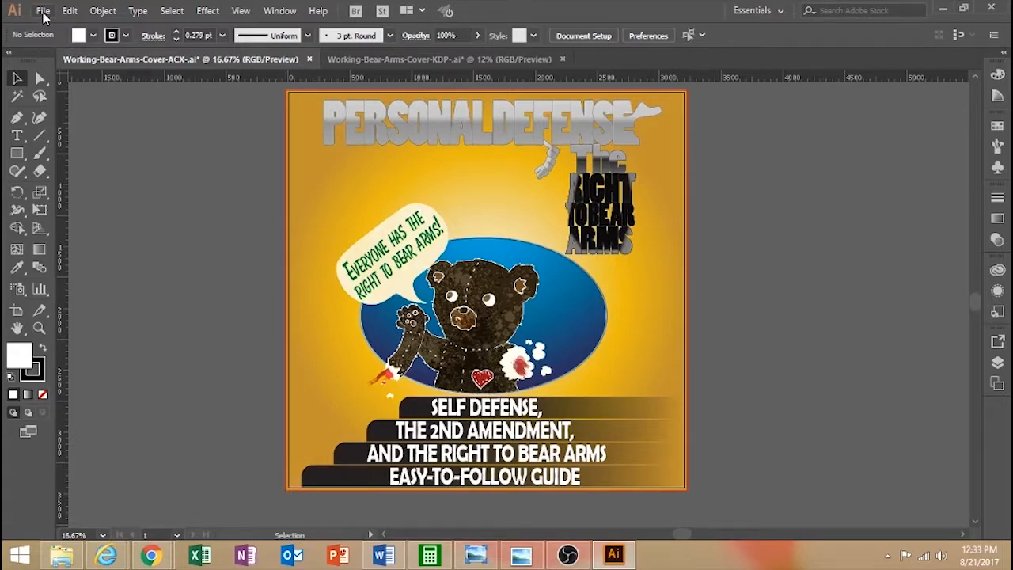
Switch to the KDP Bookshelf in Chrome and open the details of the "Personal Defense and The Right To Bear Arms" eBook for editing.
{"action": "left_click", "coordinate": [943, 8]}
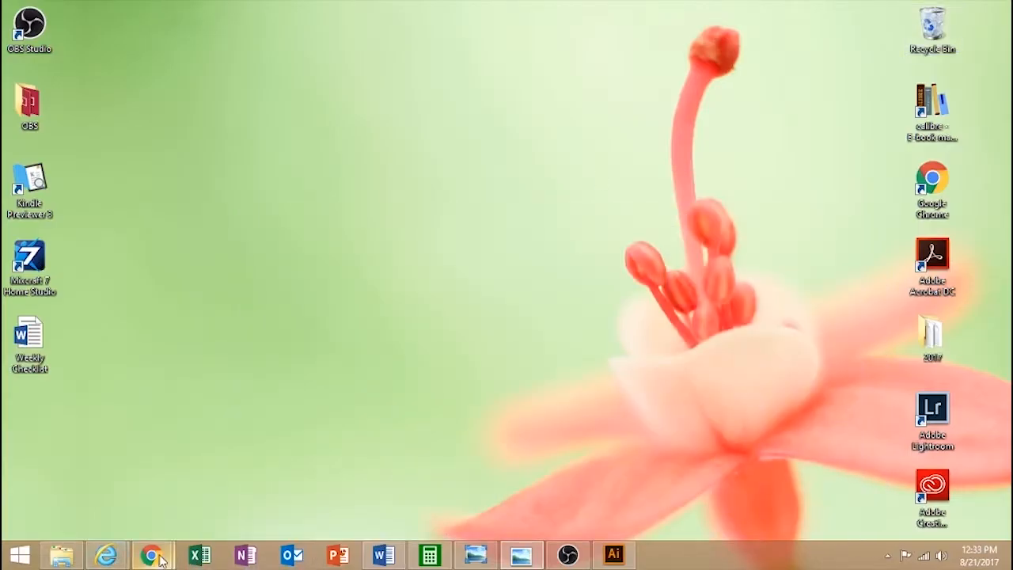
{"action": "mouse_move", "coordinate": [162, 560]}
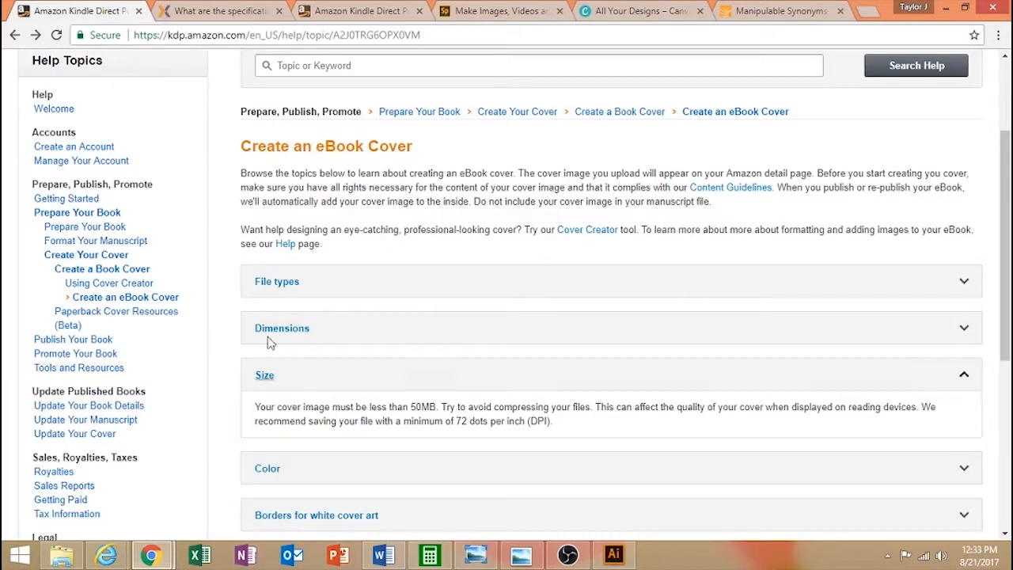
{"action": "left_click", "coordinate": [342, 8]}
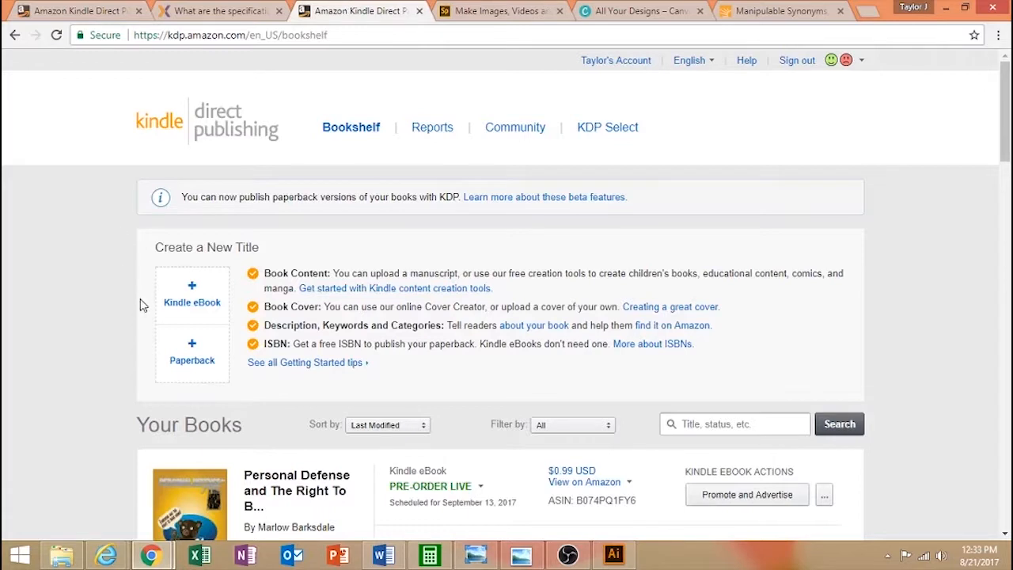
{"action": "scroll", "coordinate": [92, 379], "scroll_direction": "down", "scroll_amount": 1}
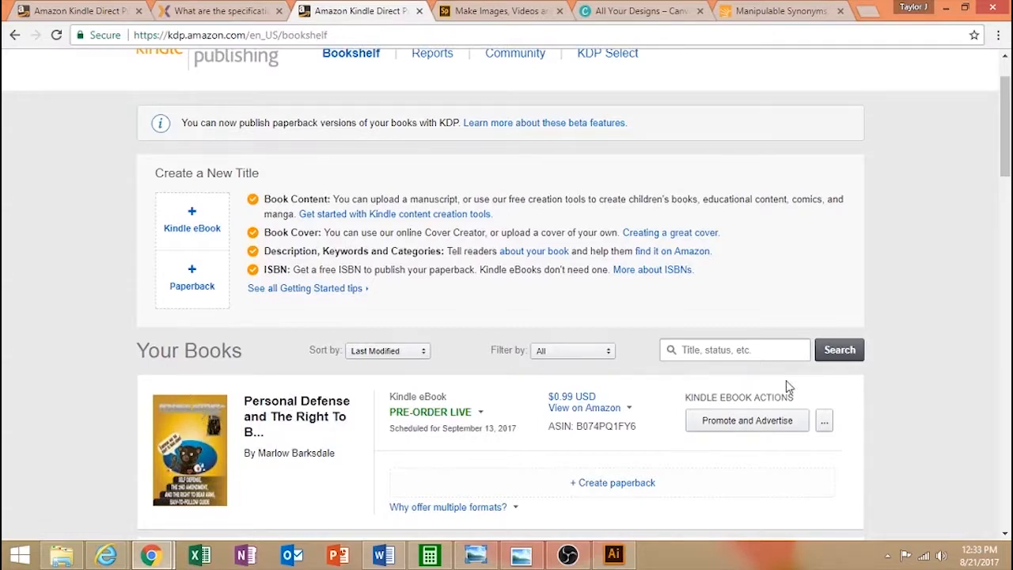
{"action": "left_click", "coordinate": [824, 420]}
{"action": "left_click", "coordinate": [765, 363]}
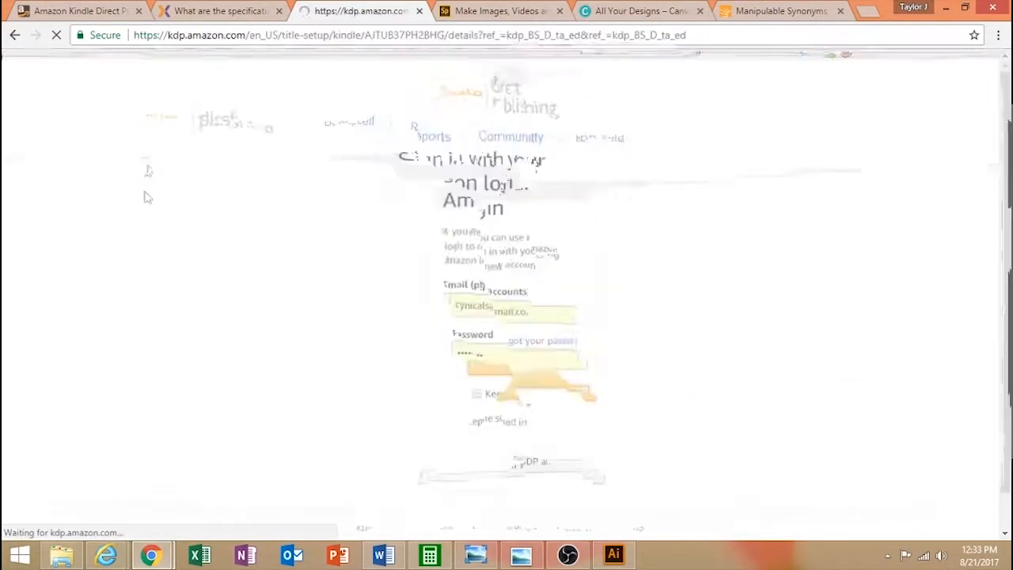
Review the eBook's title, subtitle, keywords and categories, then save the details and continue to Kindle eBook Content.
{"action": "scroll", "coordinate": [218, 229], "scroll_direction": "down", "scroll_amount": 3}
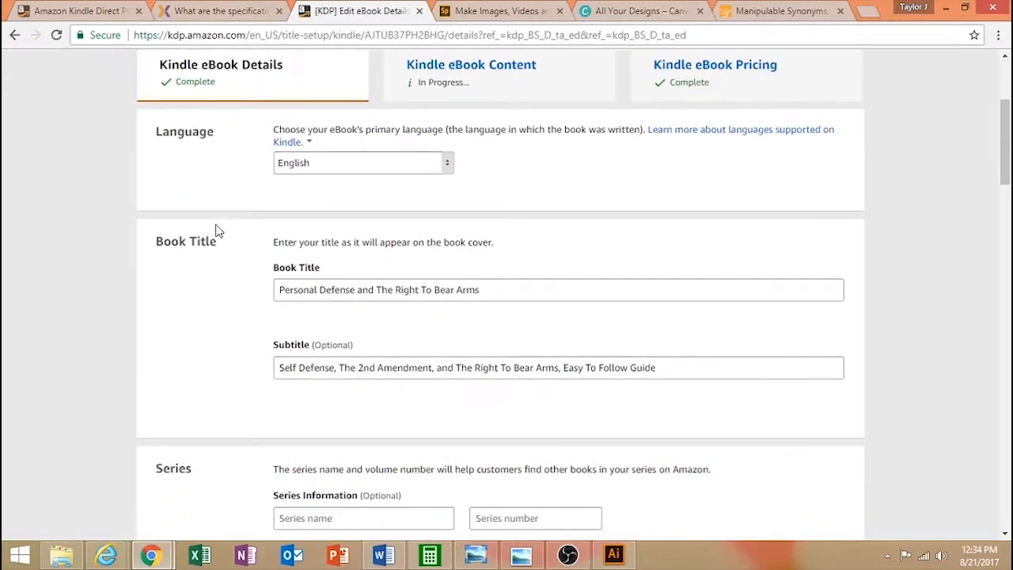
{"action": "scroll", "coordinate": [219, 231], "scroll_direction": "down", "scroll_amount": 15}
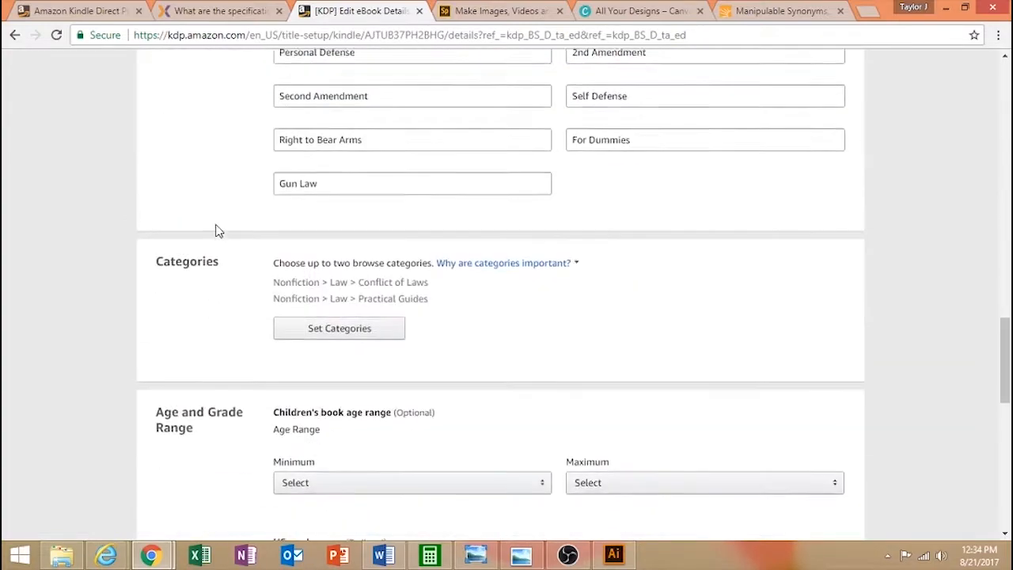
{"action": "scroll", "coordinate": [218, 230], "scroll_direction": "down", "scroll_amount": 5}
{"action": "scroll", "coordinate": [219, 230], "scroll_direction": "up", "scroll_amount": 20}
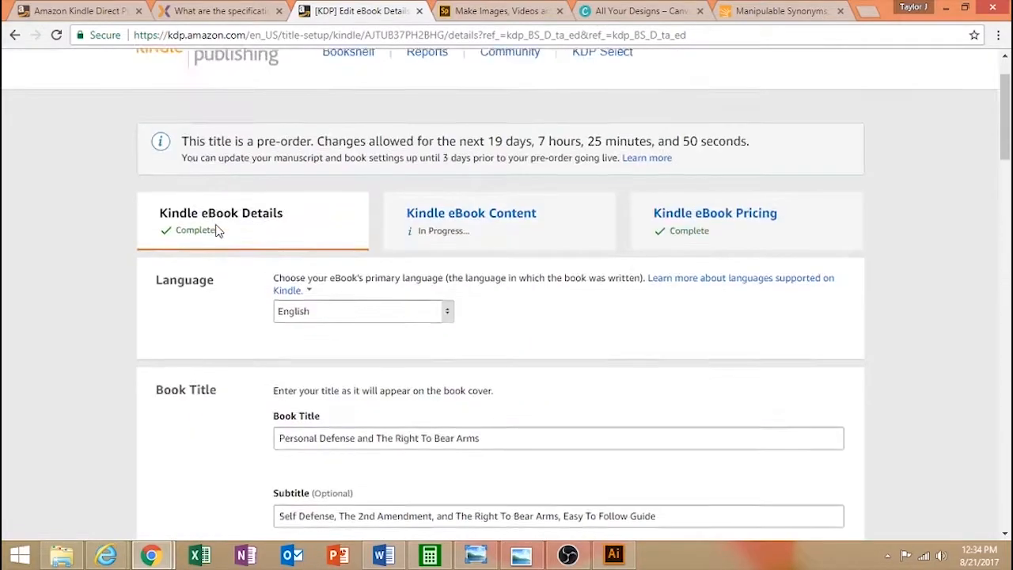
{"action": "scroll", "coordinate": [218, 231], "scroll_direction": "up", "scroll_amount": 1}
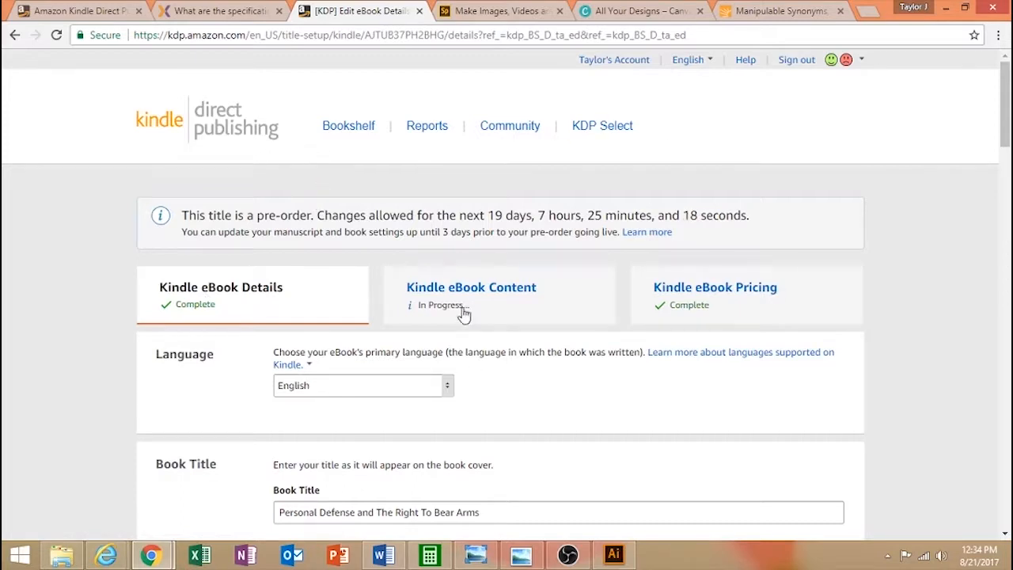
{"action": "left_click", "coordinate": [534, 294]}
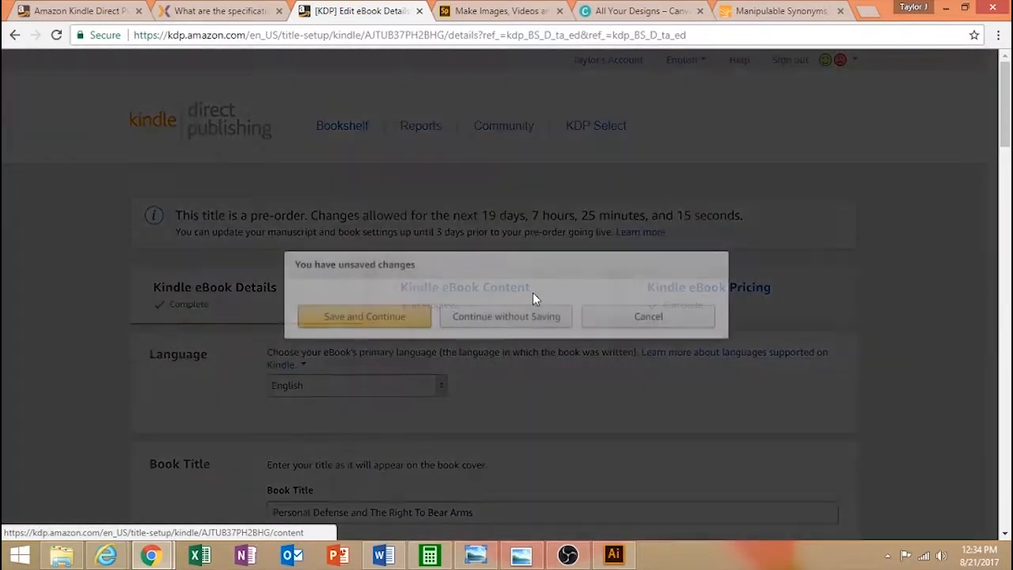
{"action": "left_click", "coordinate": [388, 320]}
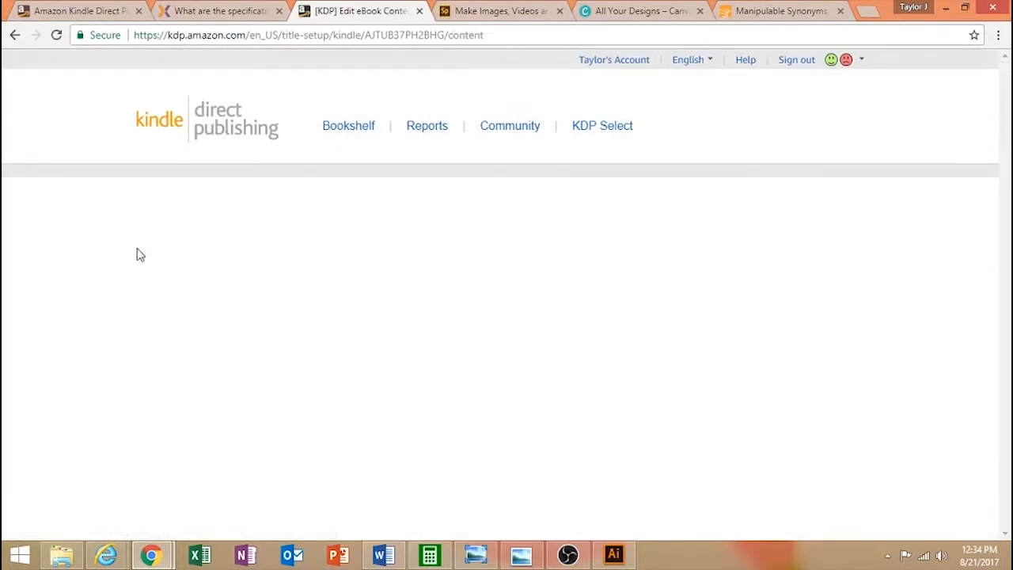
Upload the JPEG Personal-Defense-And-The-Right-To-Bear-Arms-Book-Cover-Guide from the Bear Arms folder on Iomega_HDD (G:) as the Kindle eBook cover.
{"action": "scroll", "coordinate": [136, 255], "scroll_direction": "down", "scroll_amount": 4}
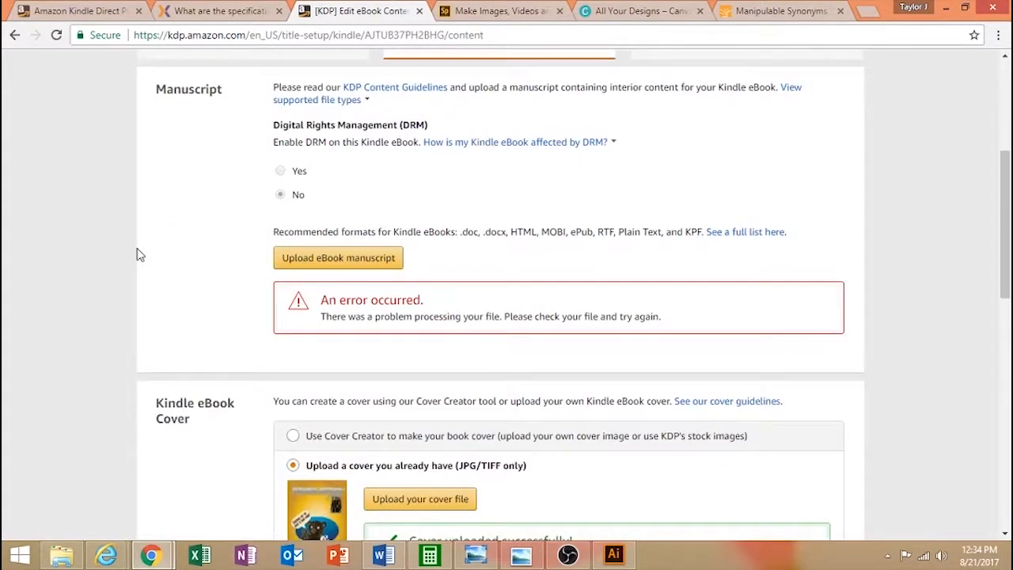
{"action": "scroll", "coordinate": [137, 255], "scroll_direction": "down", "scroll_amount": 4}
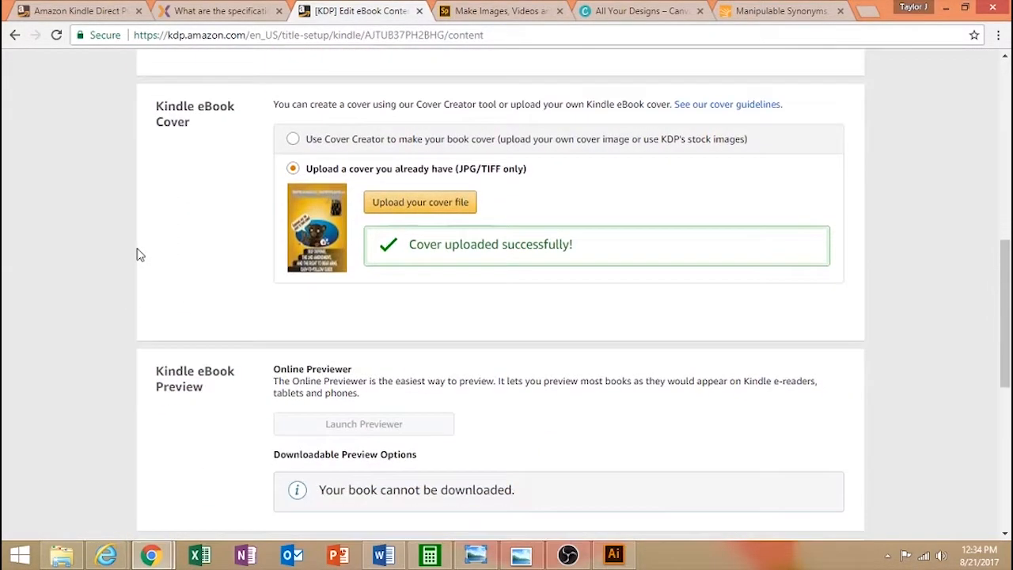
{"action": "scroll", "coordinate": [140, 254], "scroll_direction": "up", "scroll_amount": 3}
{"action": "scroll", "coordinate": [139, 254], "scroll_direction": "down", "scroll_amount": 2}
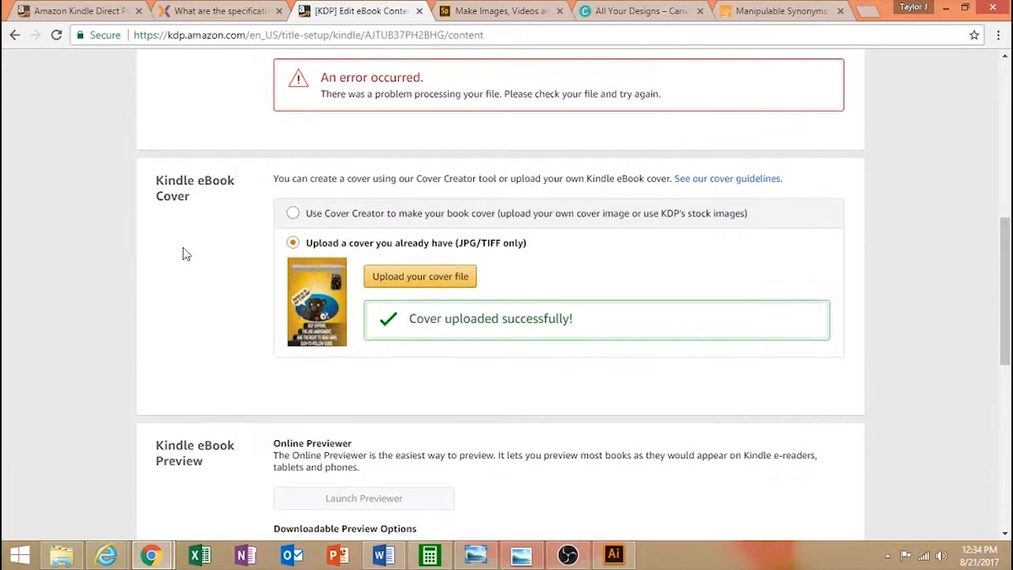
{"action": "left_click", "coordinate": [400, 282]}
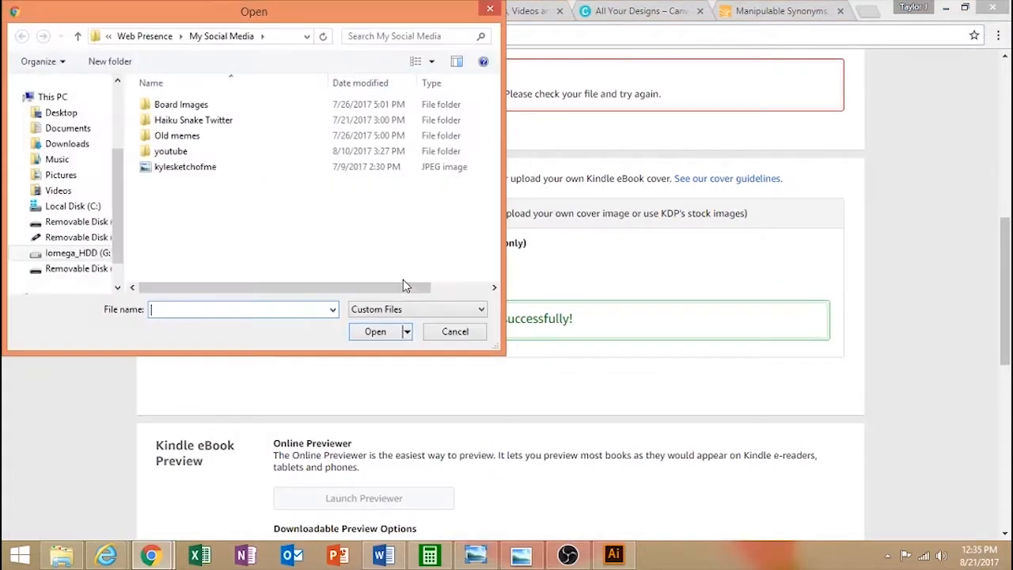
{"action": "left_click", "coordinate": [69, 254]}
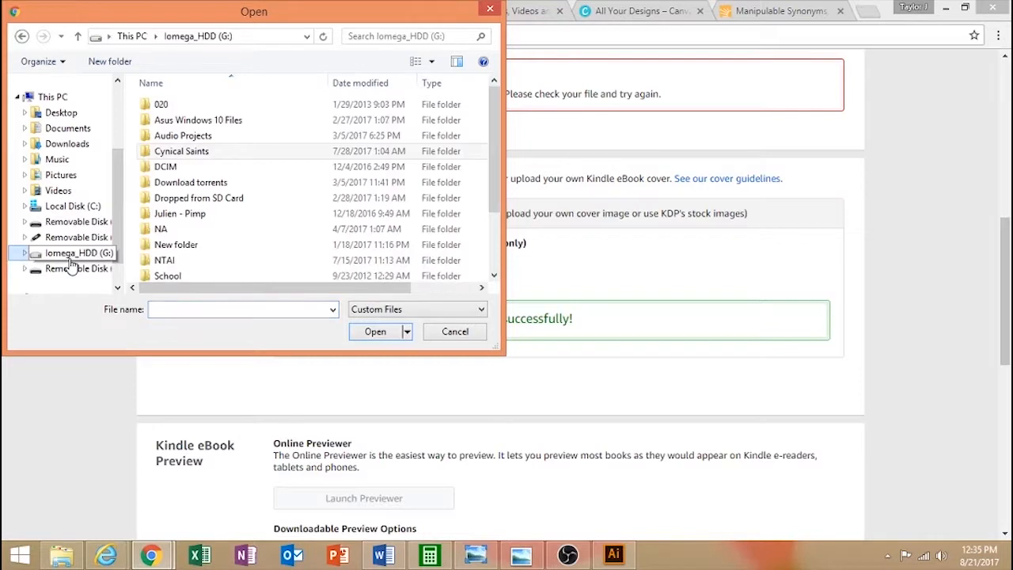
{"action": "double_click", "coordinate": [212, 151]}
{"action": "double_click", "coordinate": [209, 106]}
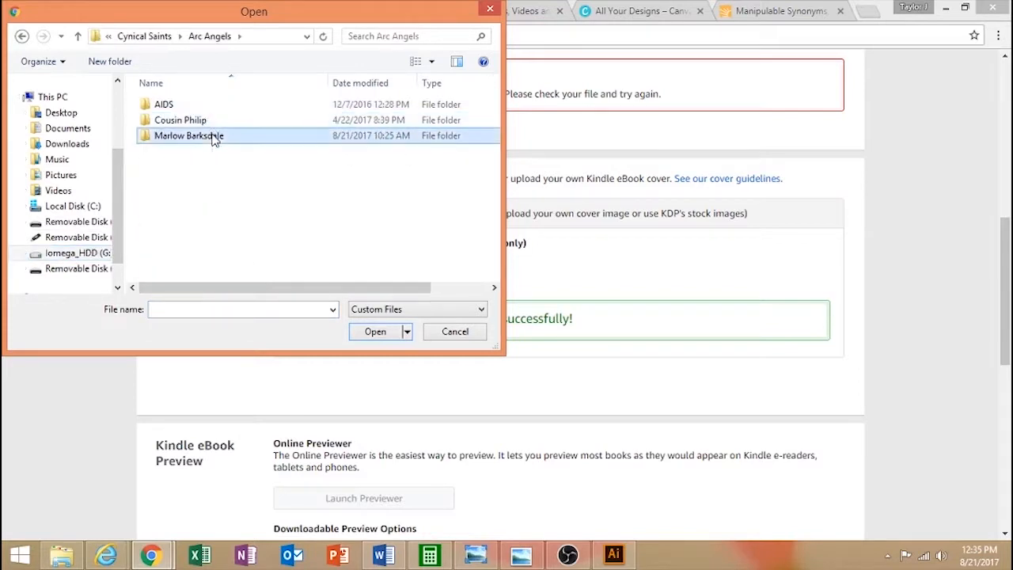
{"action": "double_click", "coordinate": [210, 136]}
{"action": "double_click", "coordinate": [211, 106]}
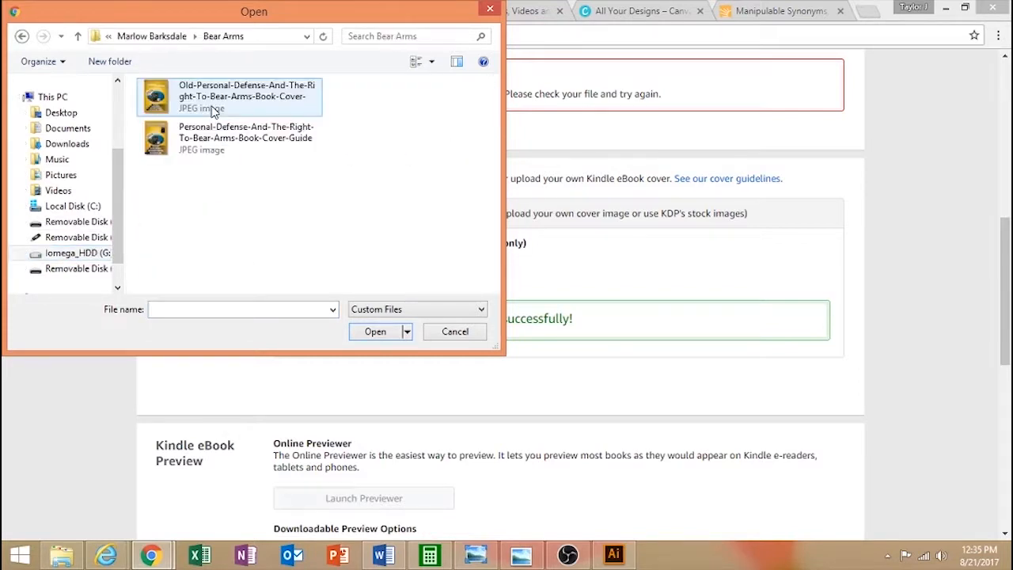
{"action": "left_click", "coordinate": [220, 148]}
{"action": "left_click", "coordinate": [366, 330]}
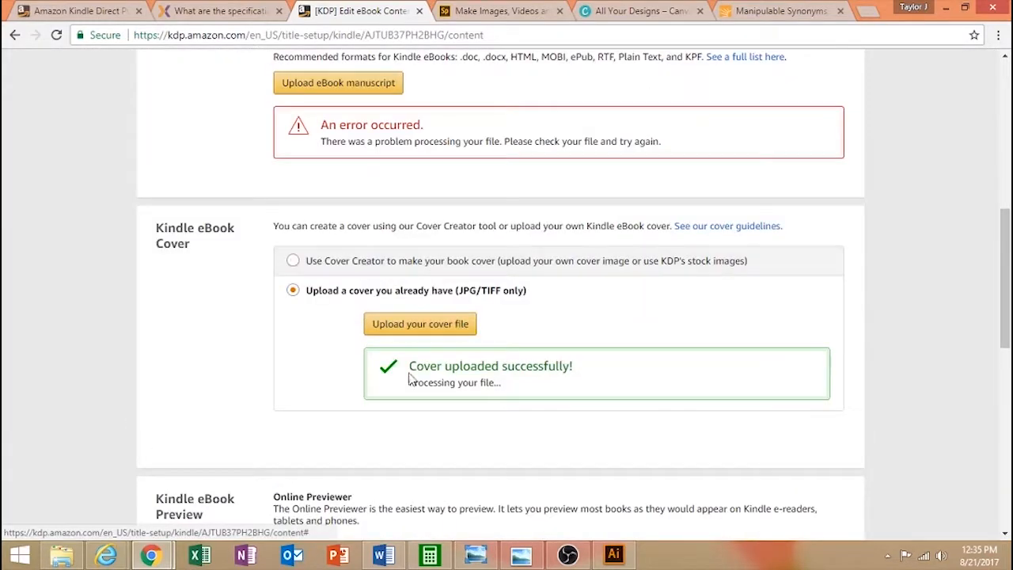
Check the cover's processing status and examine the eBook Content page from the manuscript section through the preview, ISBN, publisher and save options.
{"action": "left_click_drag", "start_coordinate": [411, 385], "coordinate": [513, 394]}
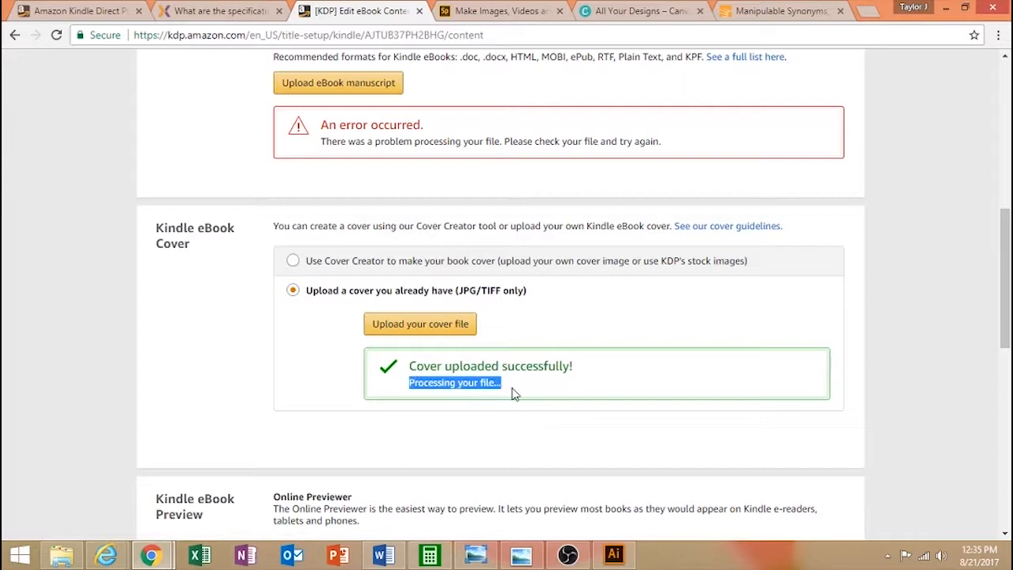
{"action": "left_click", "coordinate": [640, 373]}
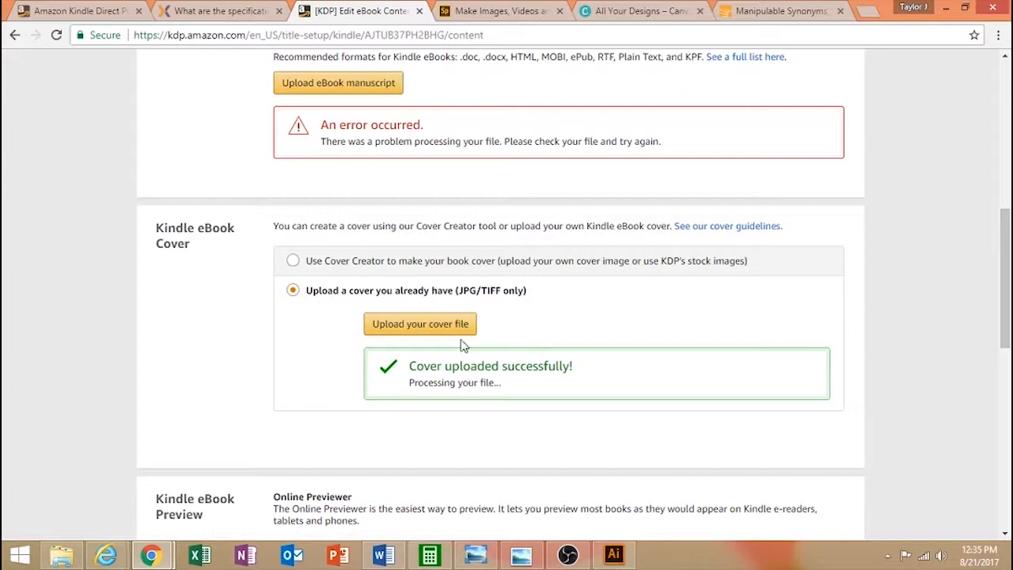
{"action": "scroll", "coordinate": [495, 380], "scroll_direction": "down", "scroll_amount": 6}
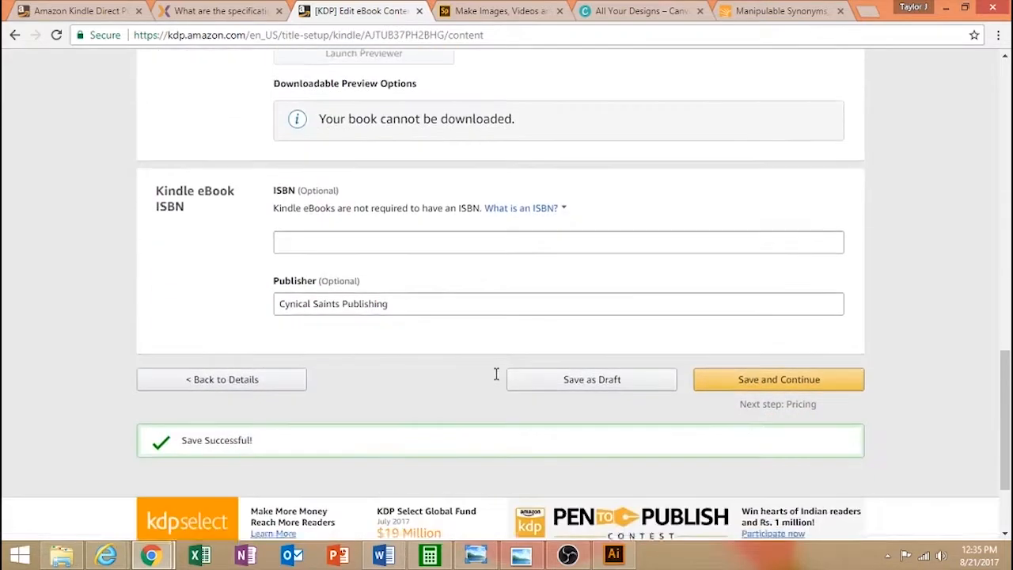
{"action": "scroll", "coordinate": [491, 378], "scroll_direction": "up", "scroll_amount": 10}
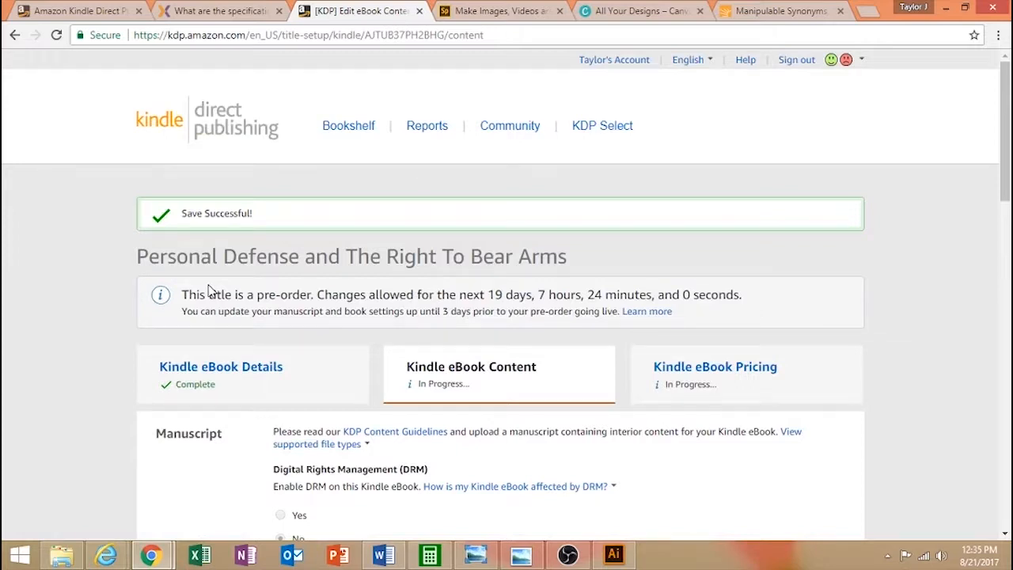
{"action": "scroll", "coordinate": [210, 292], "scroll_direction": "down", "scroll_amount": 1}
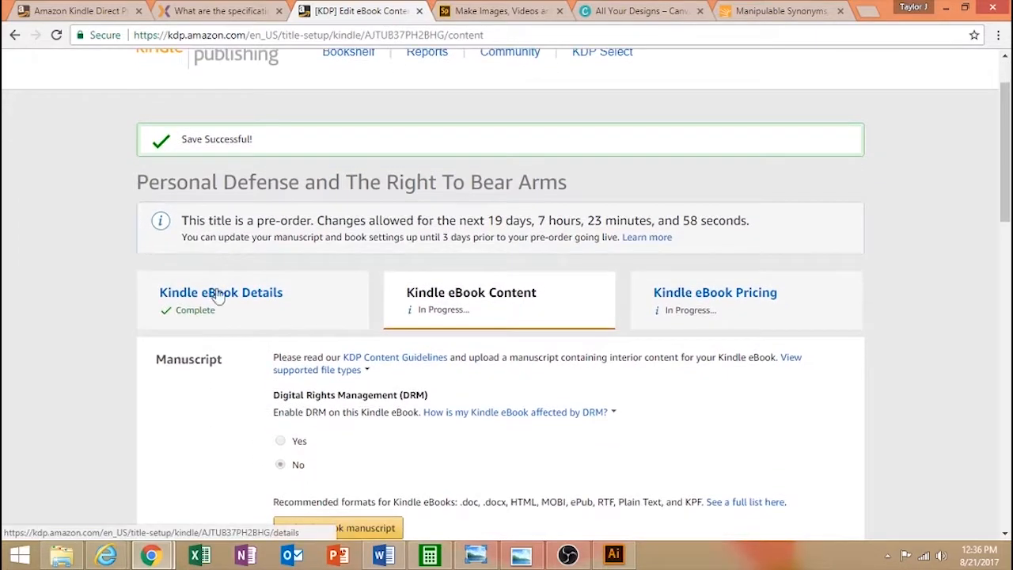
{"action": "scroll", "coordinate": [330, 346], "scroll_direction": "down", "scroll_amount": 2}
{"action": "scroll", "coordinate": [321, 242], "scroll_direction": "up", "scroll_amount": 1}
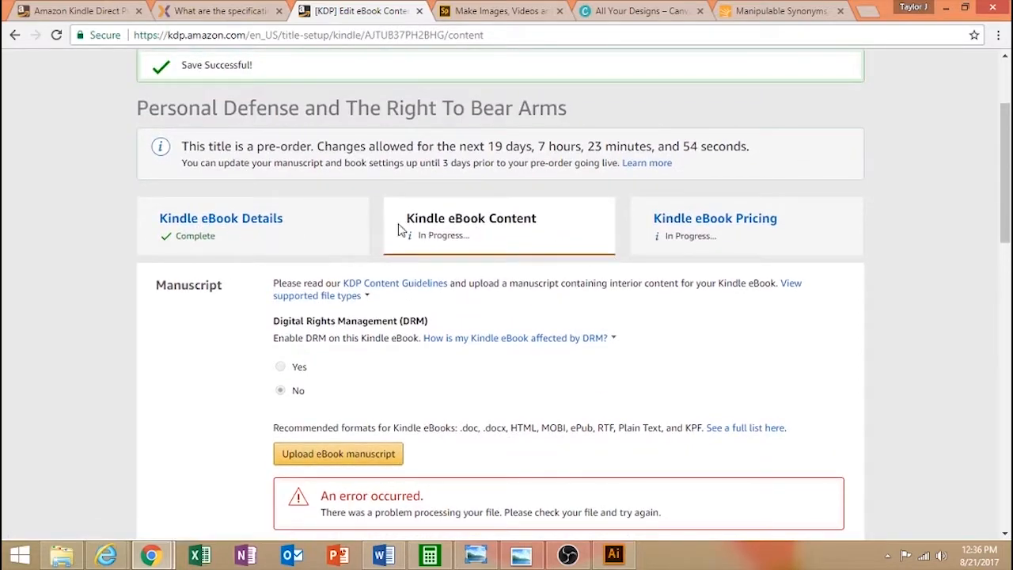
{"action": "scroll", "coordinate": [393, 236], "scroll_direction": "down", "scroll_amount": 6}
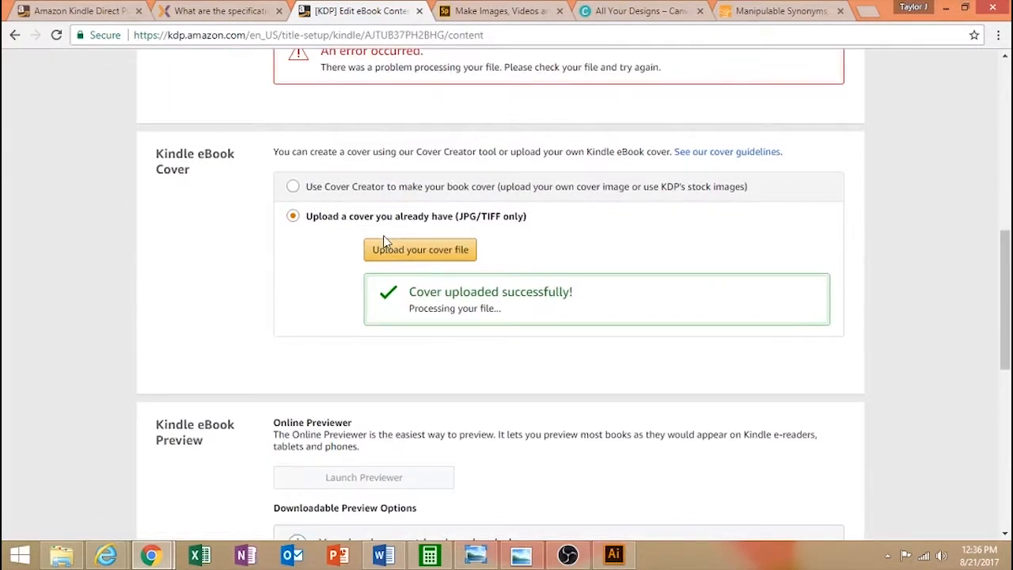
{"action": "scroll", "coordinate": [479, 355], "scroll_direction": "down", "scroll_amount": 6}
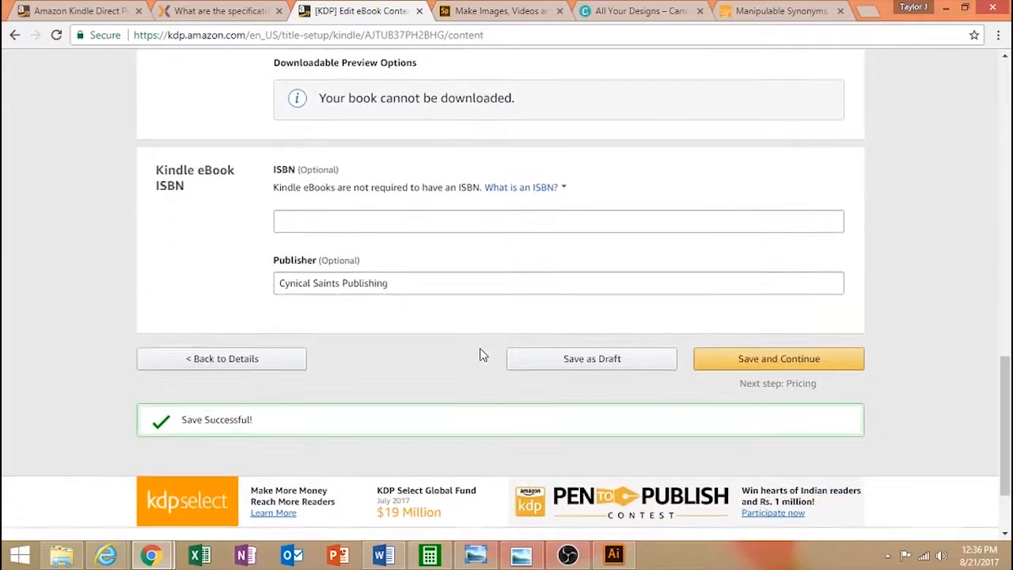
{"action": "scroll", "coordinate": [782, 372], "scroll_direction": "up", "scroll_amount": 15}
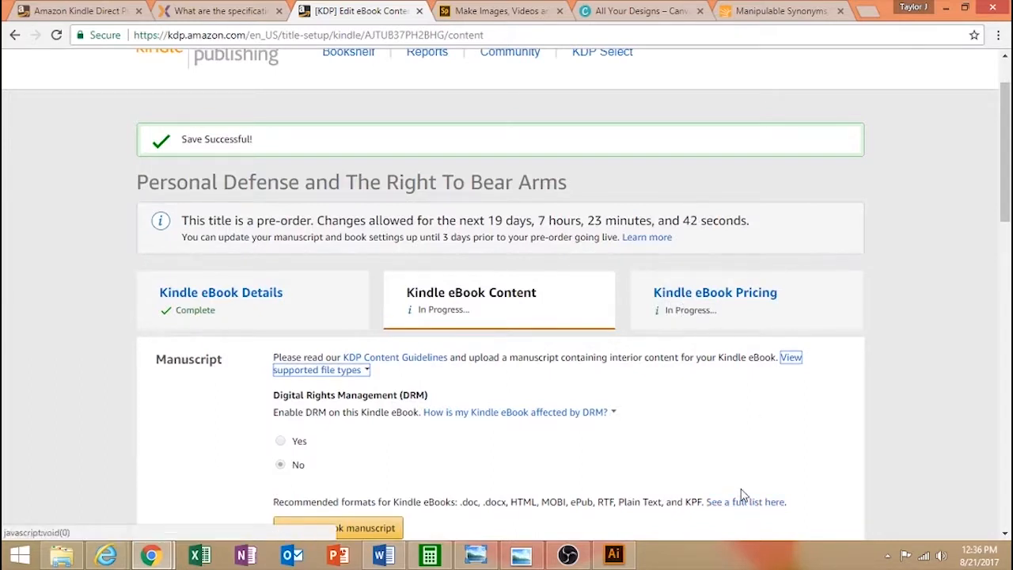
Compare the manuscript and cover upload sections of the eBook Content page and check the completion status of the setup stages.
{"action": "scroll", "coordinate": [715, 444], "scroll_direction": "down", "scroll_amount": 5}
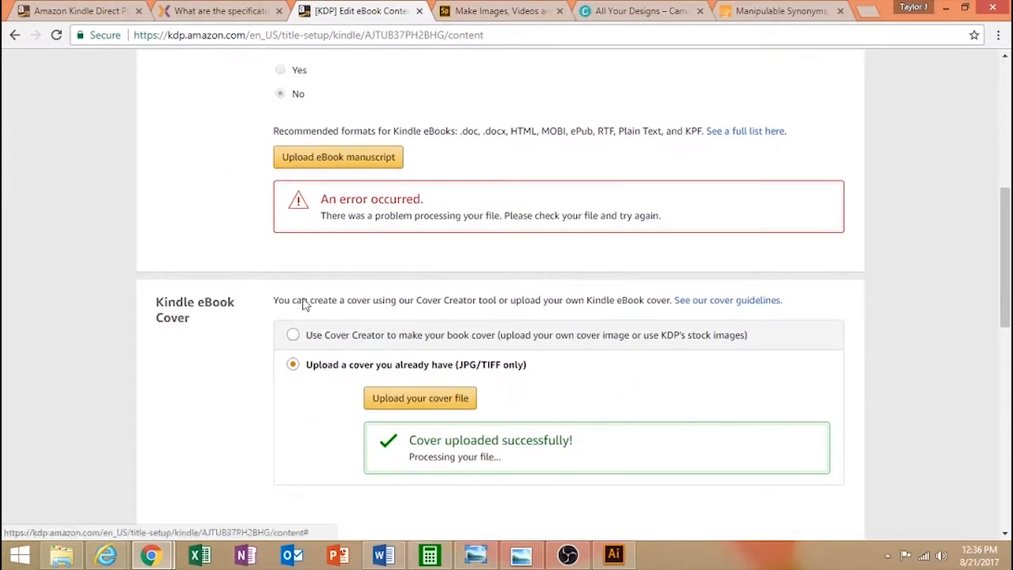
{"action": "scroll", "coordinate": [396, 294], "scroll_direction": "up", "scroll_amount": 2}
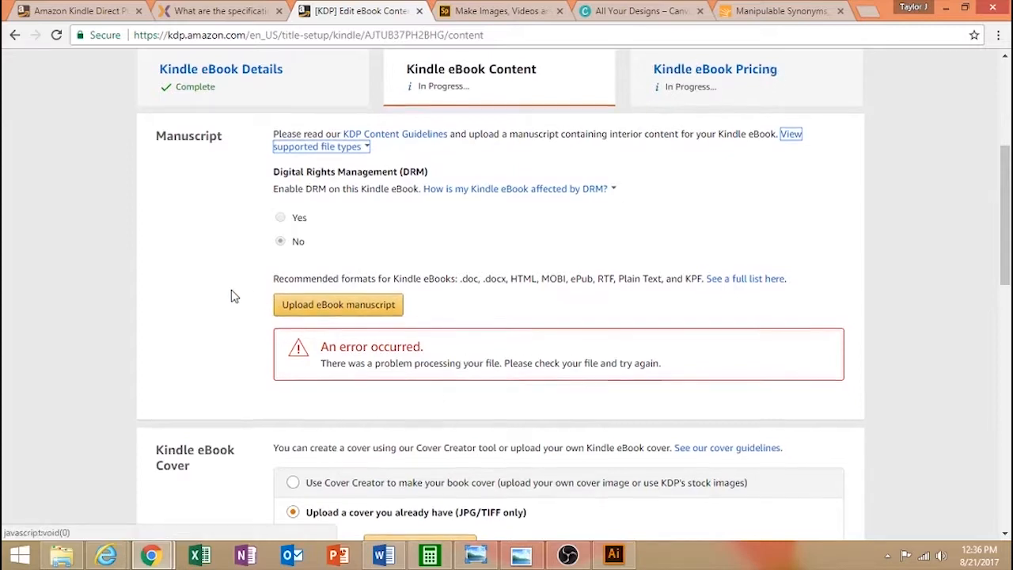
{"action": "scroll", "coordinate": [233, 294], "scroll_direction": "down", "scroll_amount": 4}
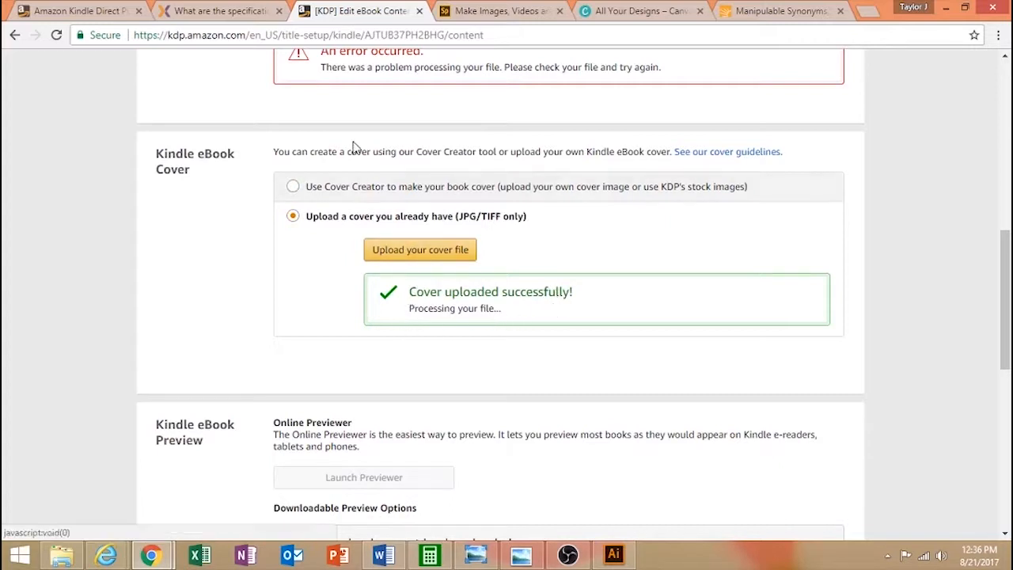
{"action": "scroll", "coordinate": [528, 190], "scroll_direction": "up", "scroll_amount": 5}
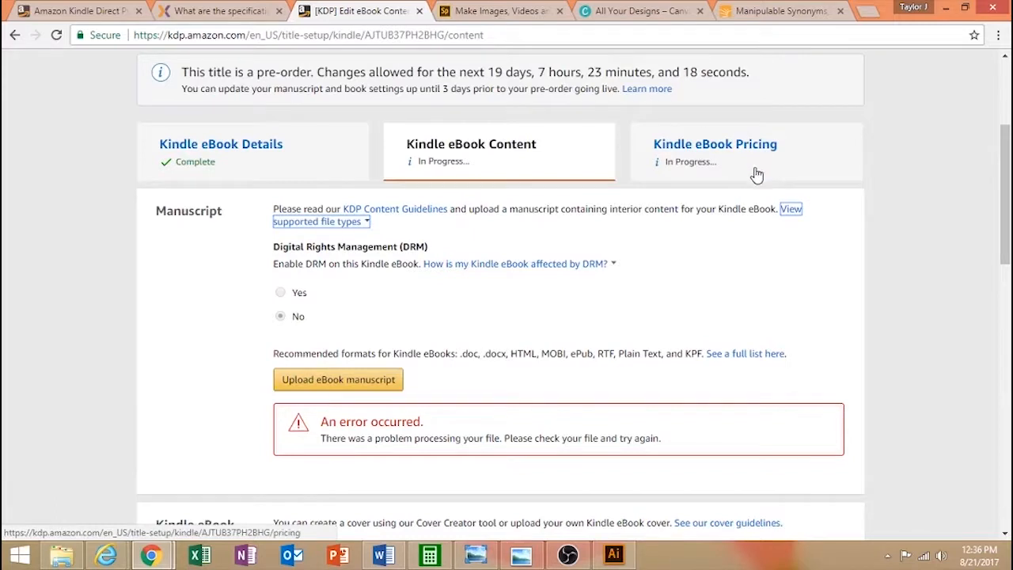
{"action": "scroll", "coordinate": [728, 285], "scroll_direction": "down", "scroll_amount": 2}
{"action": "scroll", "coordinate": [724, 293], "scroll_direction": "down", "scroll_amount": 1}
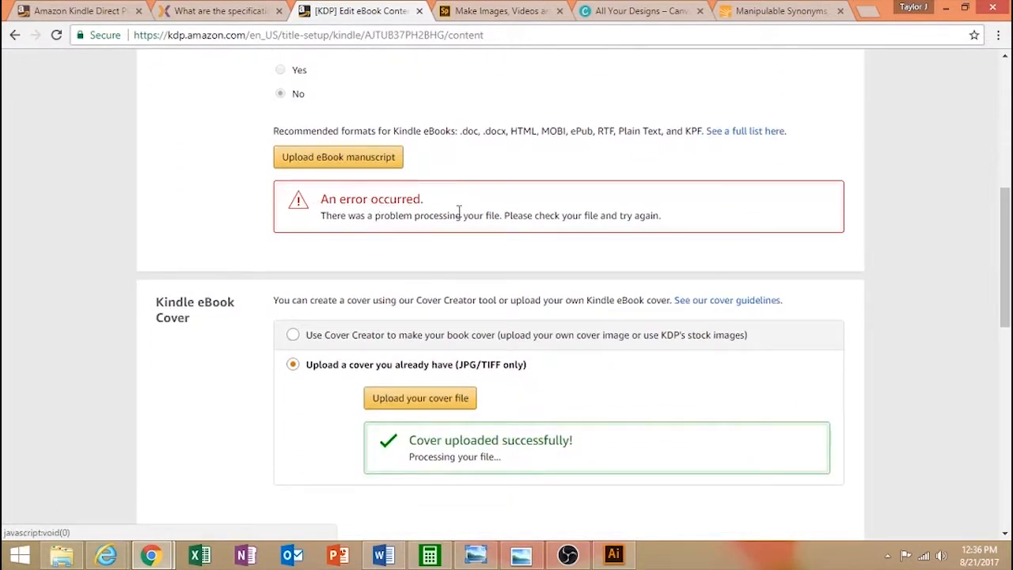
{"action": "scroll", "coordinate": [577, 206], "scroll_direction": "down", "scroll_amount": 1}
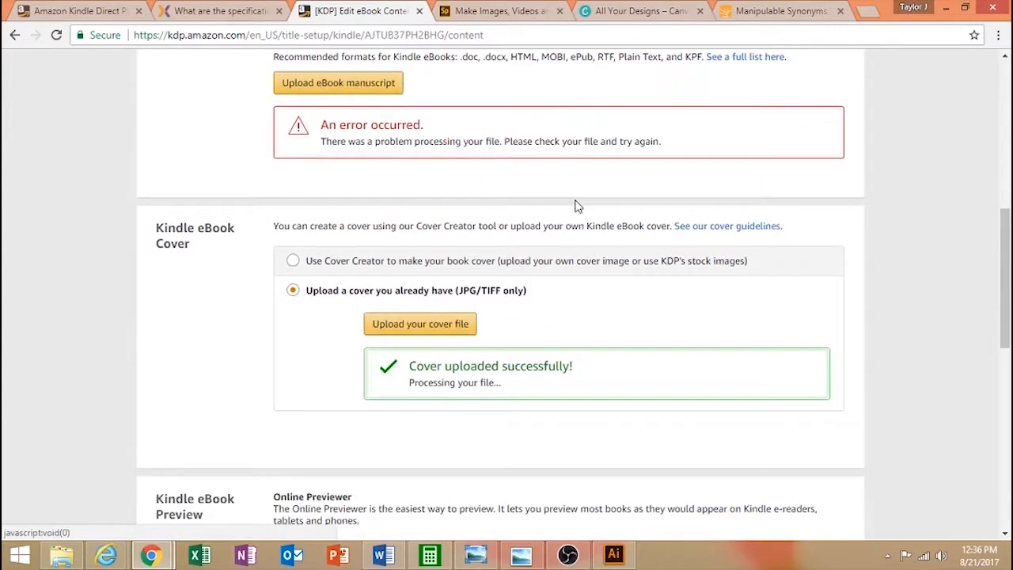
{"action": "scroll", "coordinate": [577, 206], "scroll_direction": "up", "scroll_amount": 2}
{"action": "scroll", "coordinate": [577, 202], "scroll_direction": "up", "scroll_amount": 2}
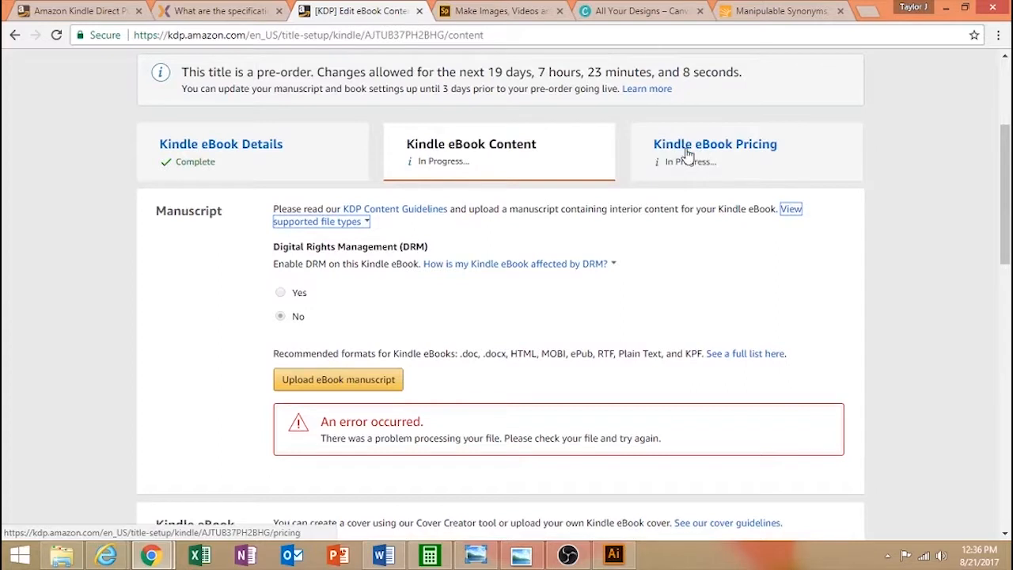
Check the cover's upload status and look over the eBook Content page from the setup stages down to the publisher and save options.
{"action": "scroll", "coordinate": [130, 323], "scroll_direction": "down", "scroll_amount": 5}
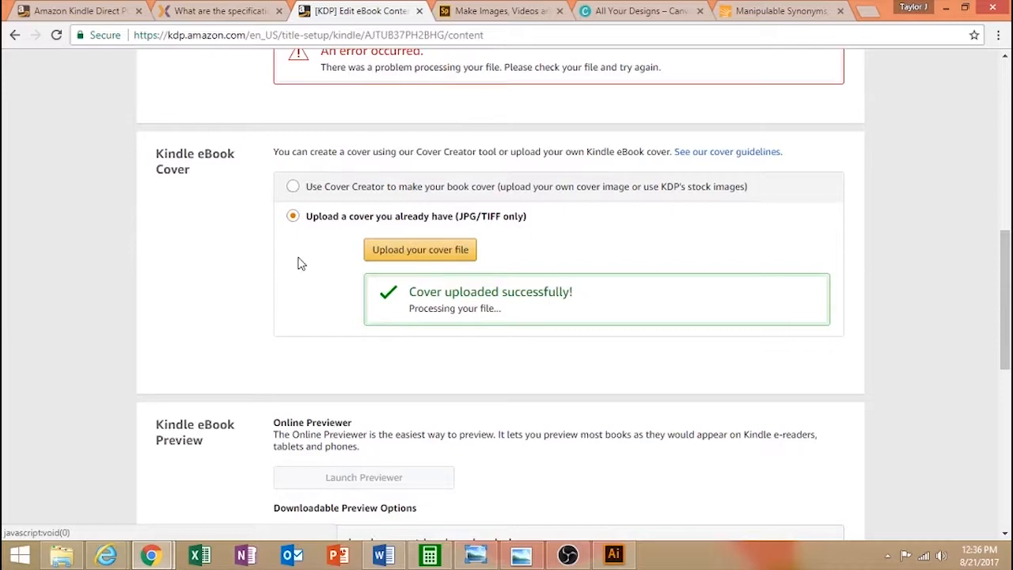
{"action": "scroll", "coordinate": [301, 264], "scroll_direction": "up", "scroll_amount": 8}
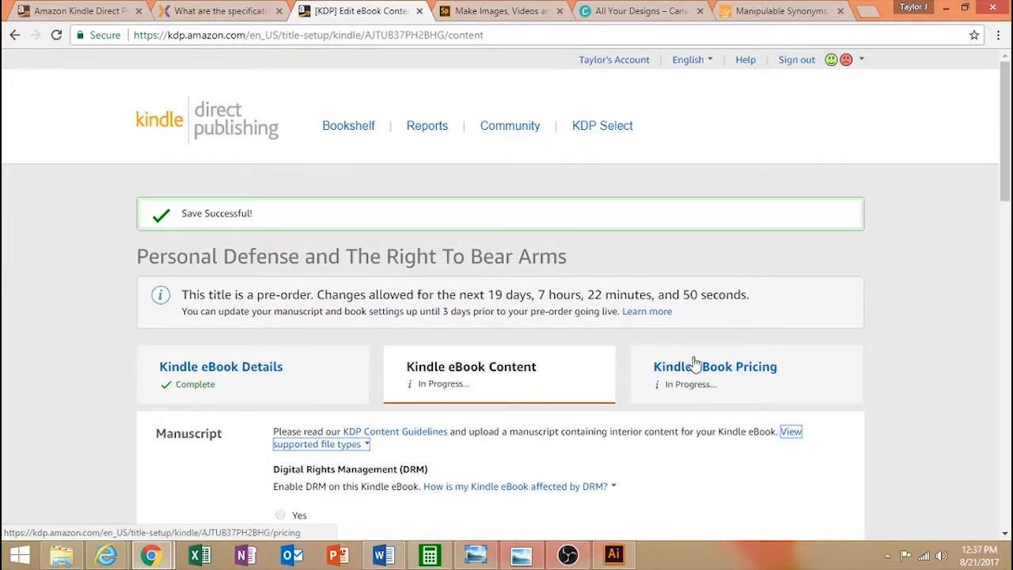
{"action": "scroll", "coordinate": [689, 380], "scroll_direction": "down", "scroll_amount": 7}
{"action": "scroll", "coordinate": [689, 362], "scroll_direction": "down", "scroll_amount": 3}
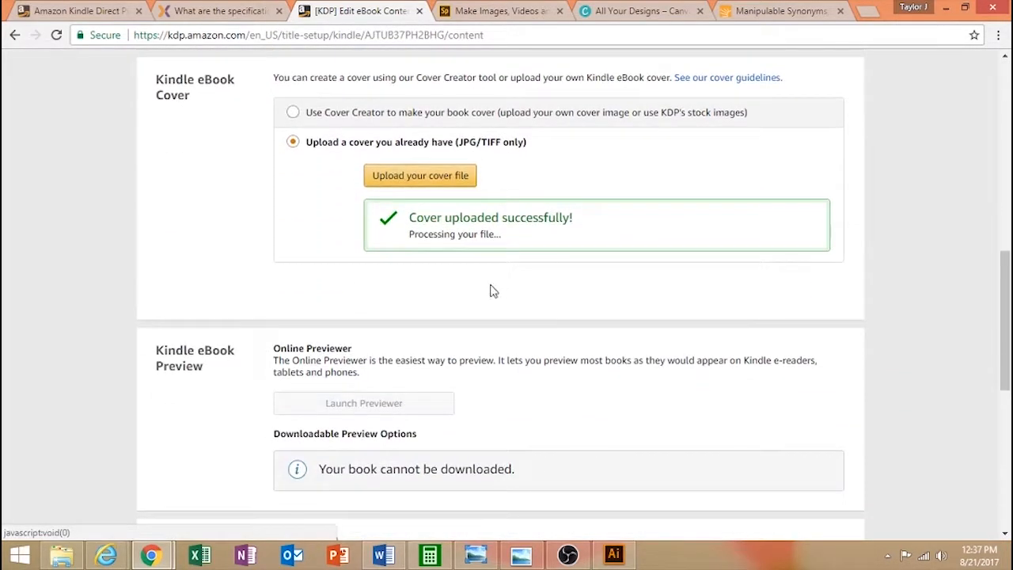
{"action": "scroll", "coordinate": [433, 220], "scroll_direction": "down", "scroll_amount": 6}
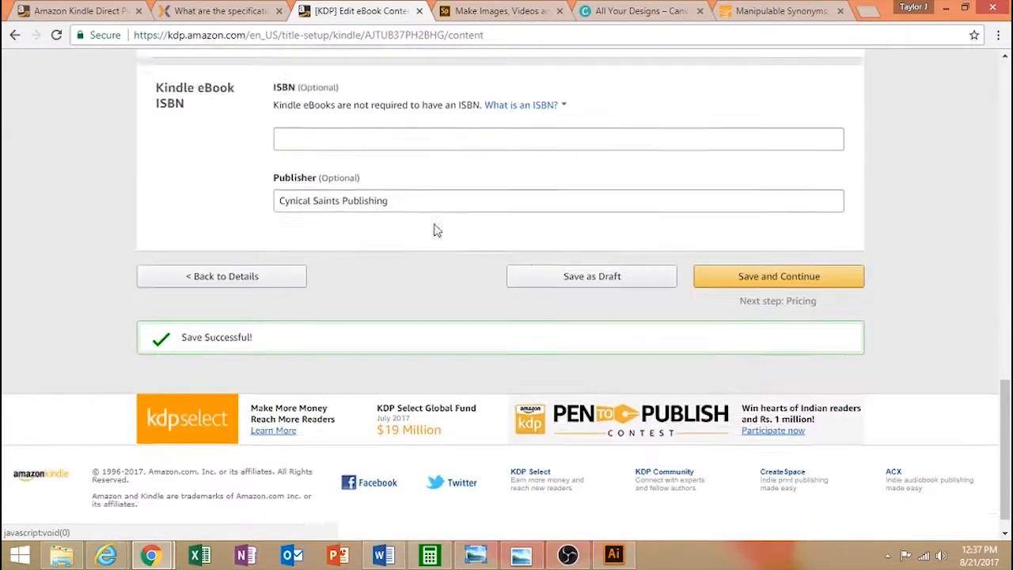
{"action": "left_click", "coordinate": [559, 249]}
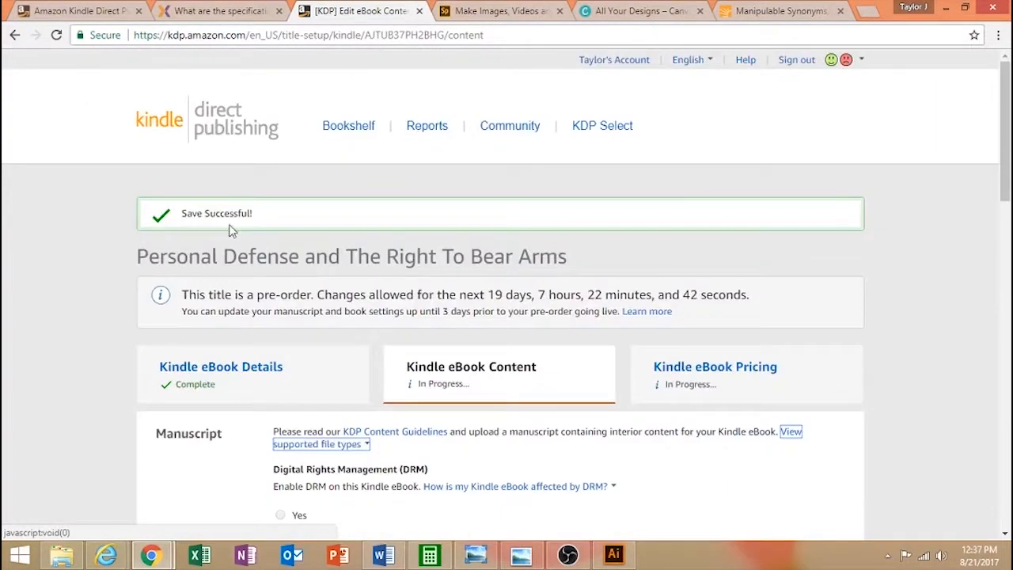
Try to open the Kindle eBook Pricing stage, and recheck the manuscript and cover sections of the eBook Content page.
{"action": "left_click", "coordinate": [699, 371]}
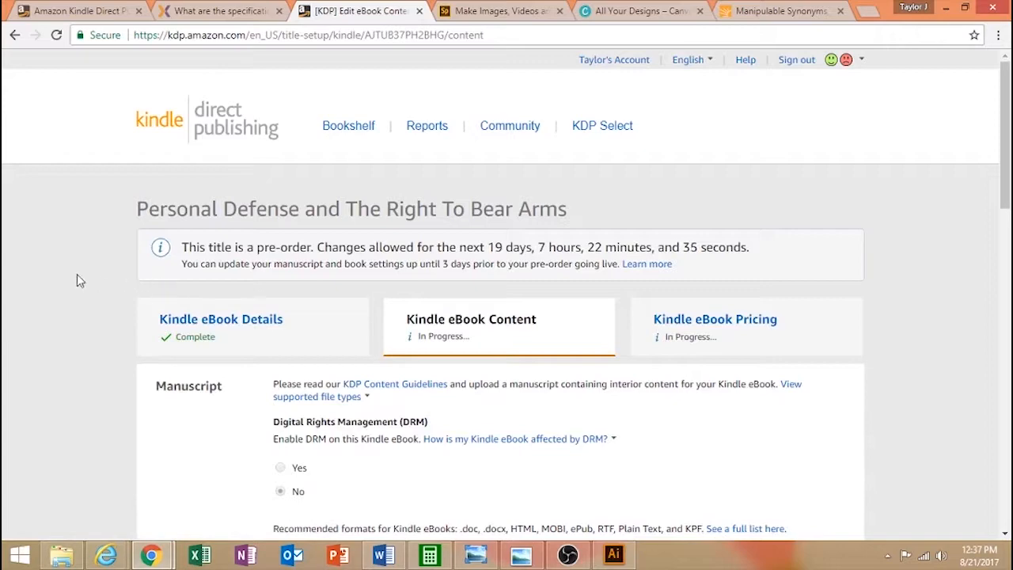
{"action": "scroll", "coordinate": [76, 273], "scroll_direction": "down", "scroll_amount": 4}
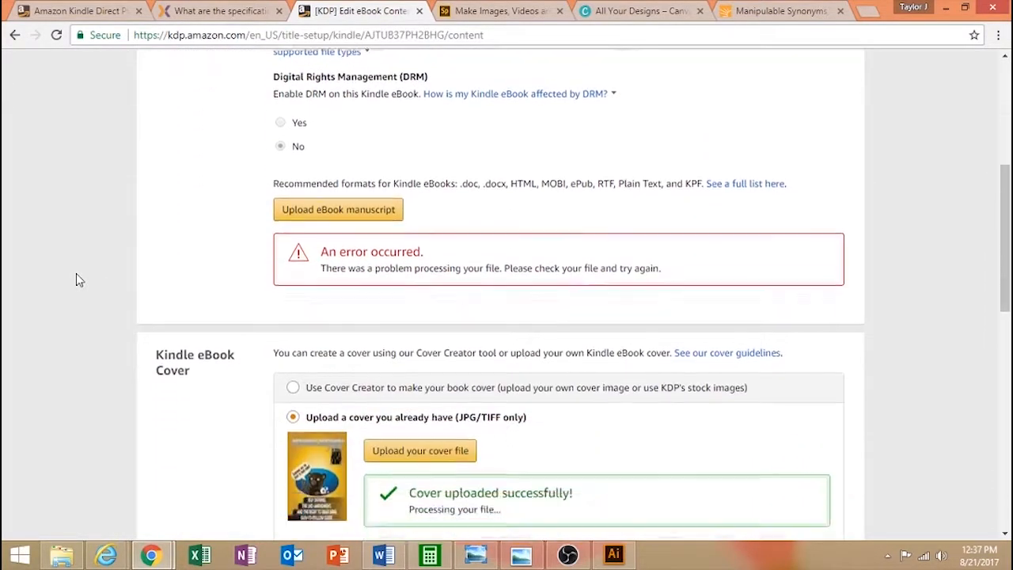
{"action": "scroll", "coordinate": [262, 286], "scroll_direction": "up", "scroll_amount": 4}
{"action": "scroll", "coordinate": [314, 303], "scroll_direction": "down", "scroll_amount": 12}
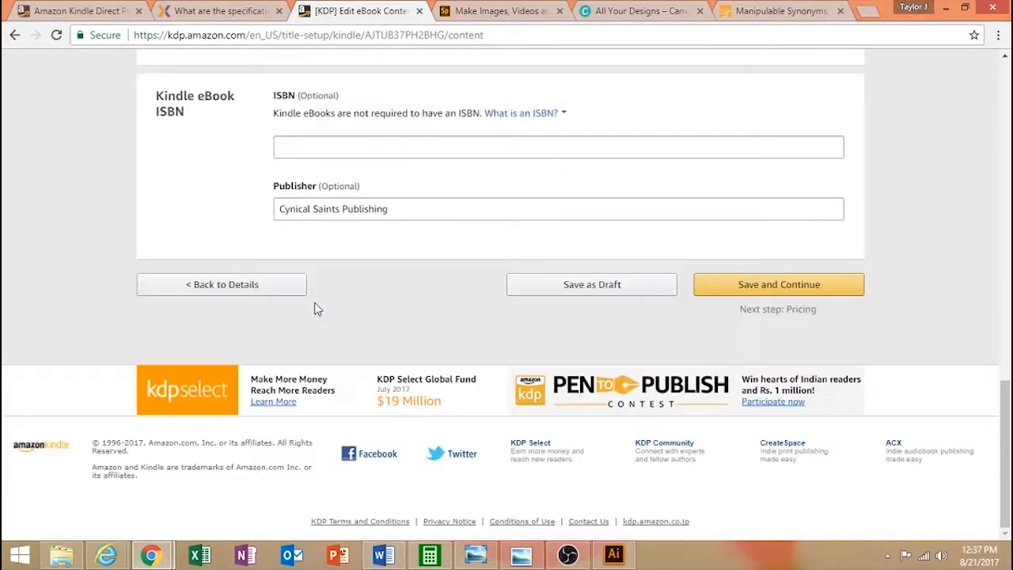
Save the eBook content as a draft and try to save and continue to the Pricing stage.
{"action": "left_click", "coordinate": [657, 288]}
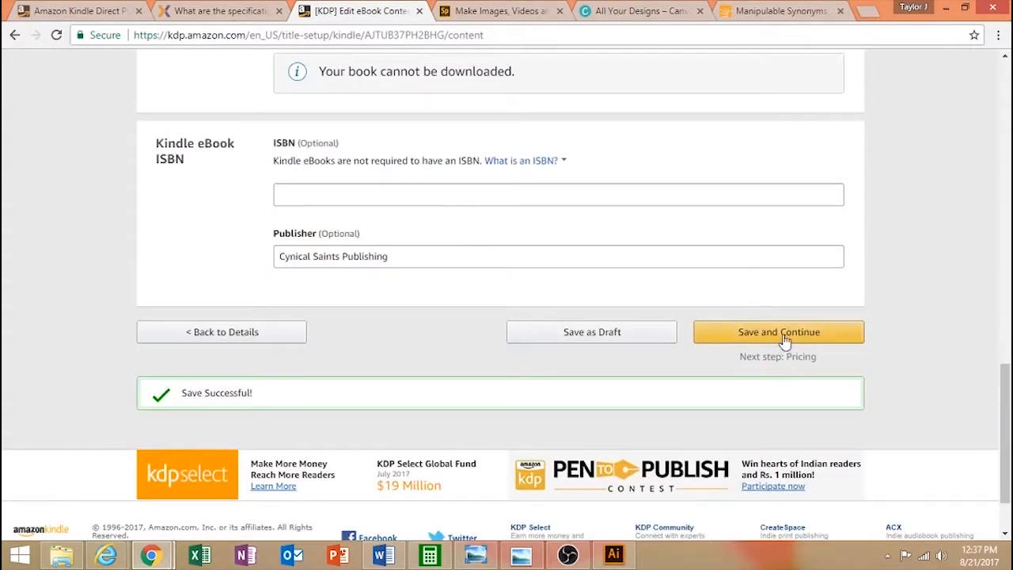
{"action": "left_click", "coordinate": [787, 338]}
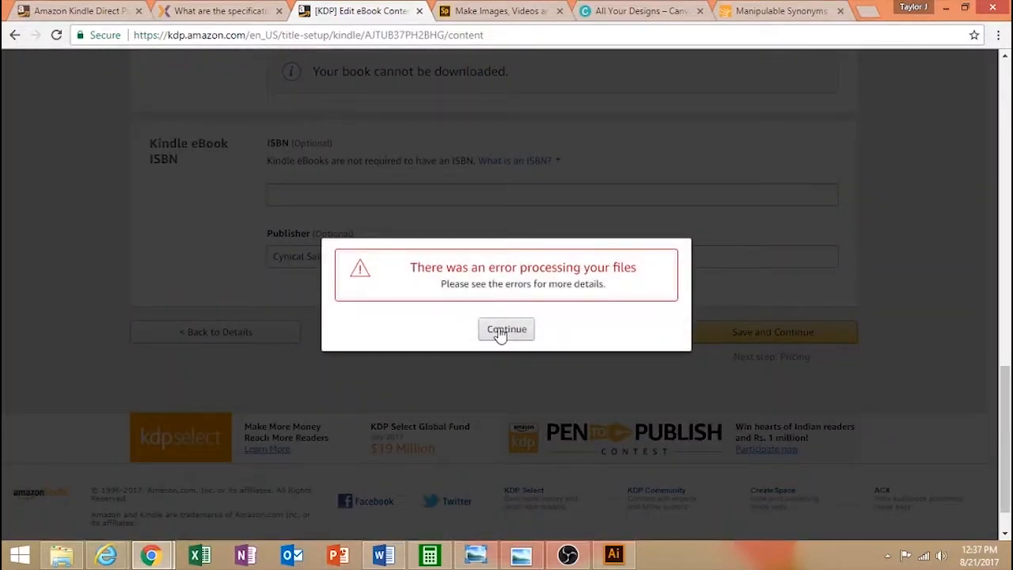
{"action": "left_click", "coordinate": [505, 329]}
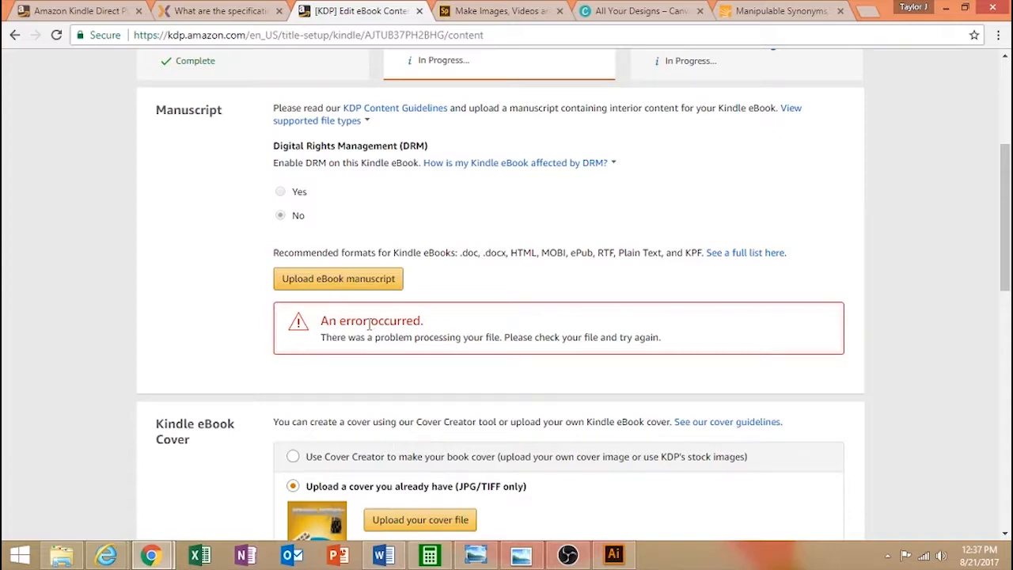
{"action": "scroll", "coordinate": [369, 324], "scroll_direction": "up", "scroll_amount": 4}
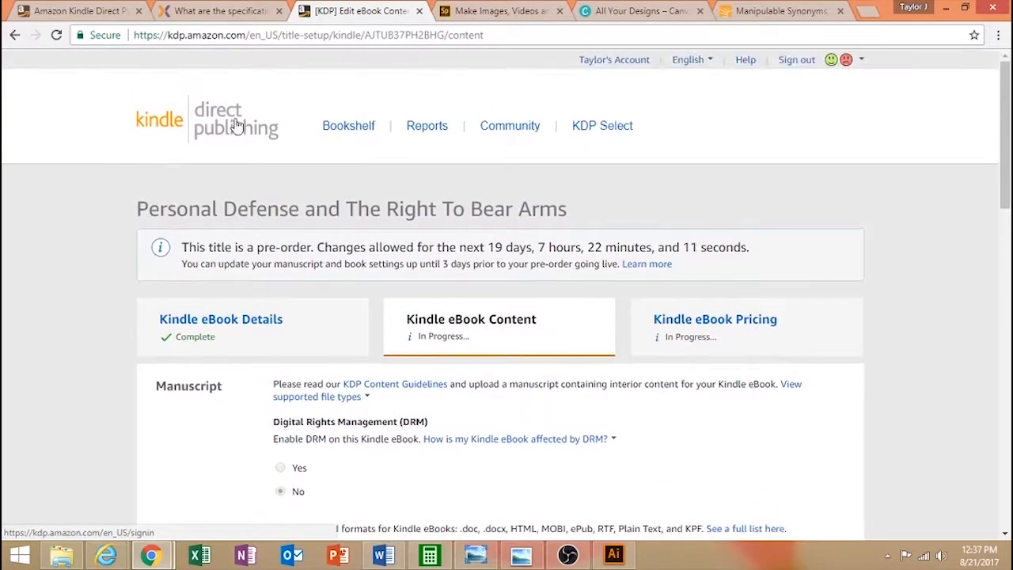
Check the pre-order status details of "Personal Defense and The Right To Bear Arms" on the Bookshelf, and minimize the browser.
{"action": "left_click", "coordinate": [351, 129]}
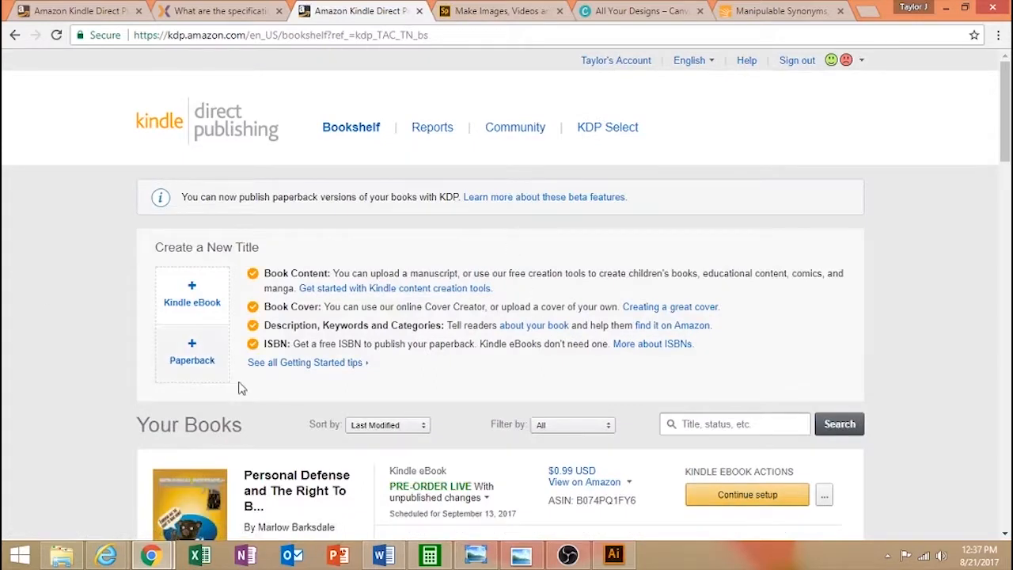
{"action": "scroll", "coordinate": [150, 327], "scroll_direction": "down", "scroll_amount": 1}
{"action": "scroll", "coordinate": [83, 278], "scroll_direction": "down", "scroll_amount": 1}
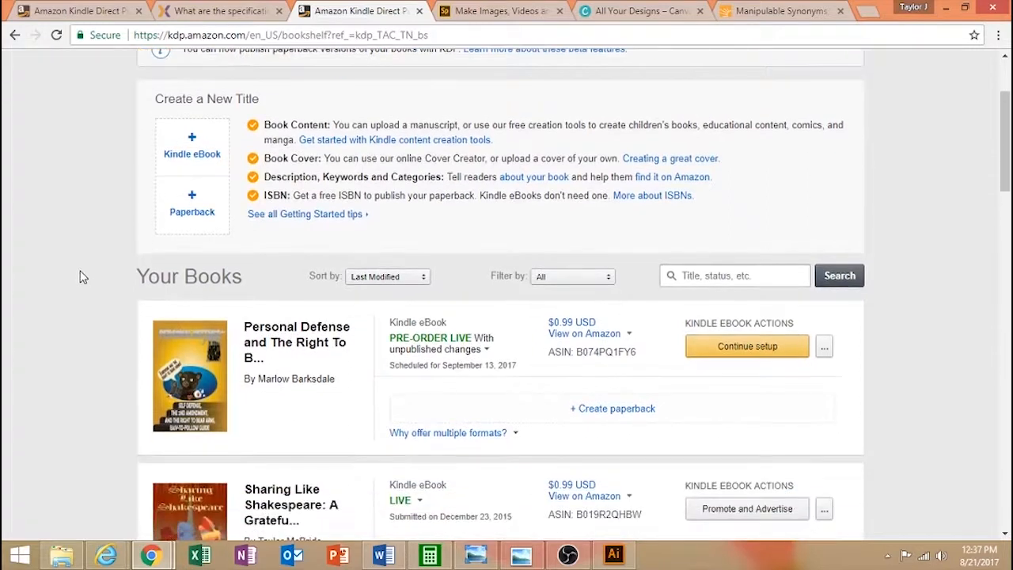
{"action": "left_click", "coordinate": [417, 351]}
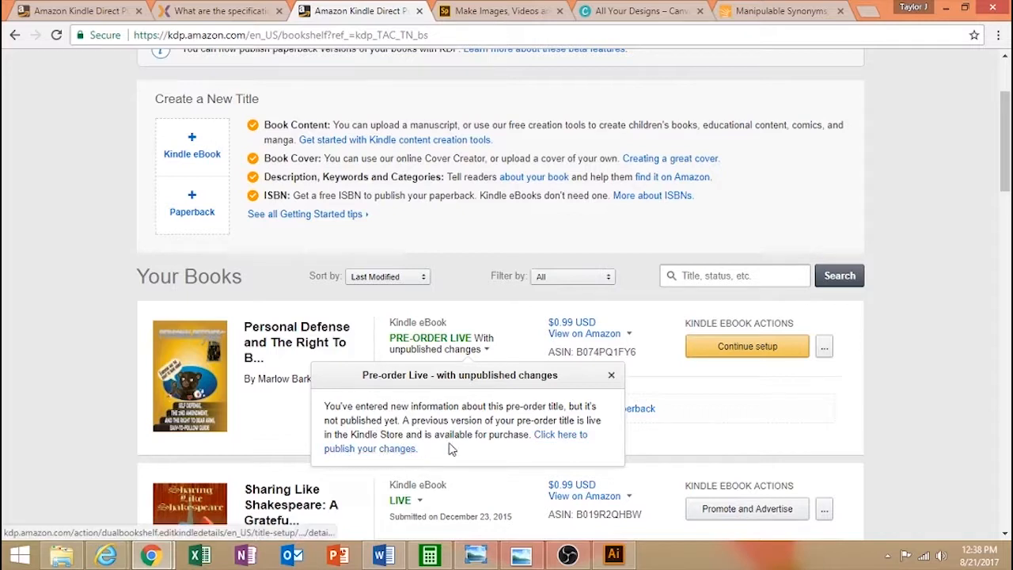
{"action": "left_click", "coordinate": [611, 377]}
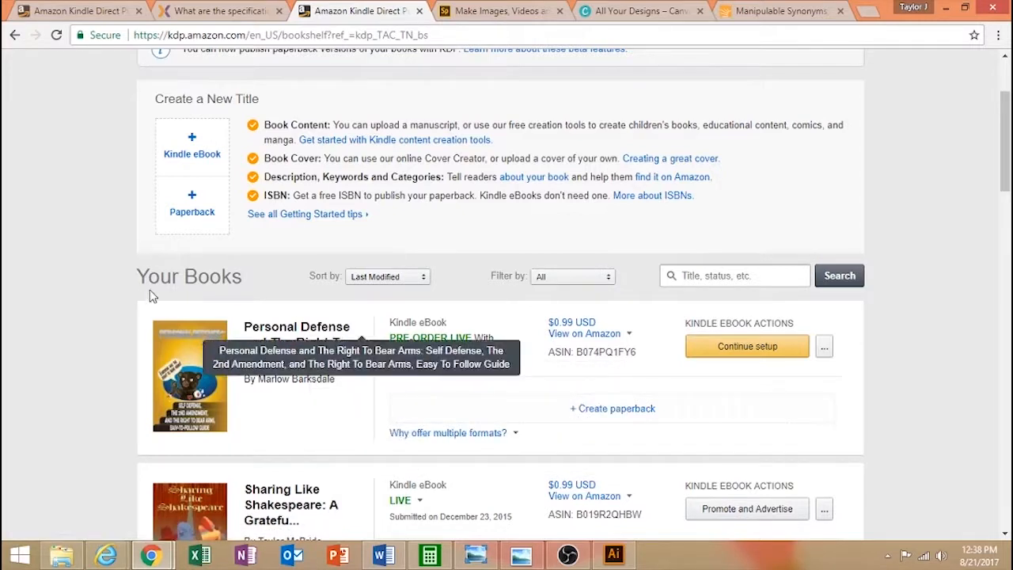
{"action": "scroll", "coordinate": [135, 247], "scroll_direction": "up", "scroll_amount": 2}
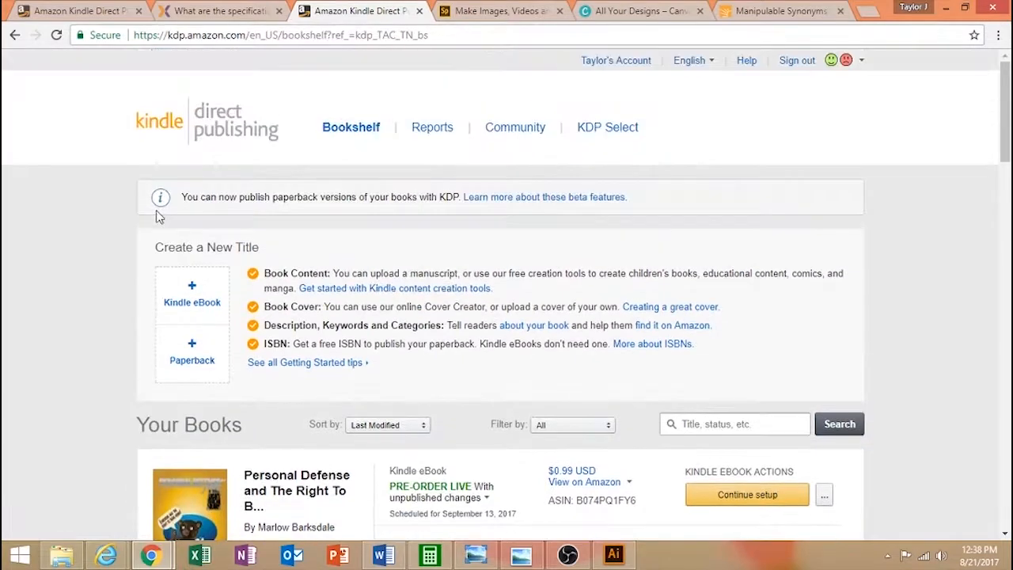
{"action": "left_click", "coordinate": [946, 8]}
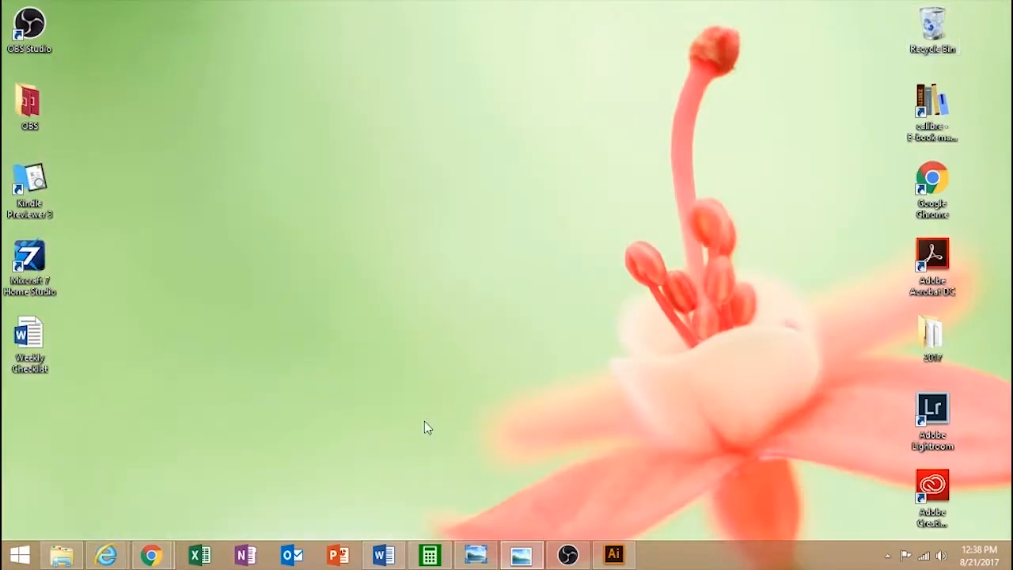